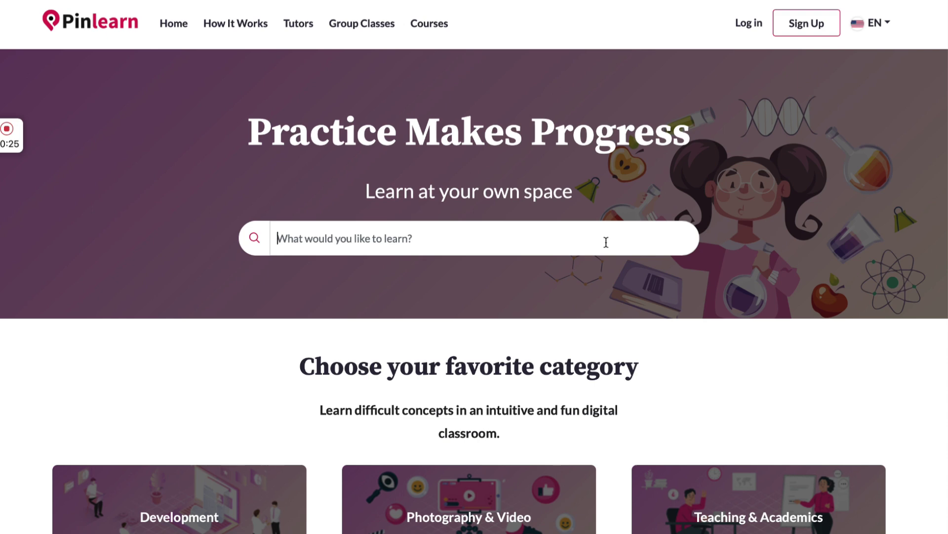
Scroll the home page down to the category grid ending with Marketing, Health & Fitness and Lifestyle
{"action": "scroll", "coordinate": [596, 242], "scroll_direction": "down", "scroll_amount": 5}
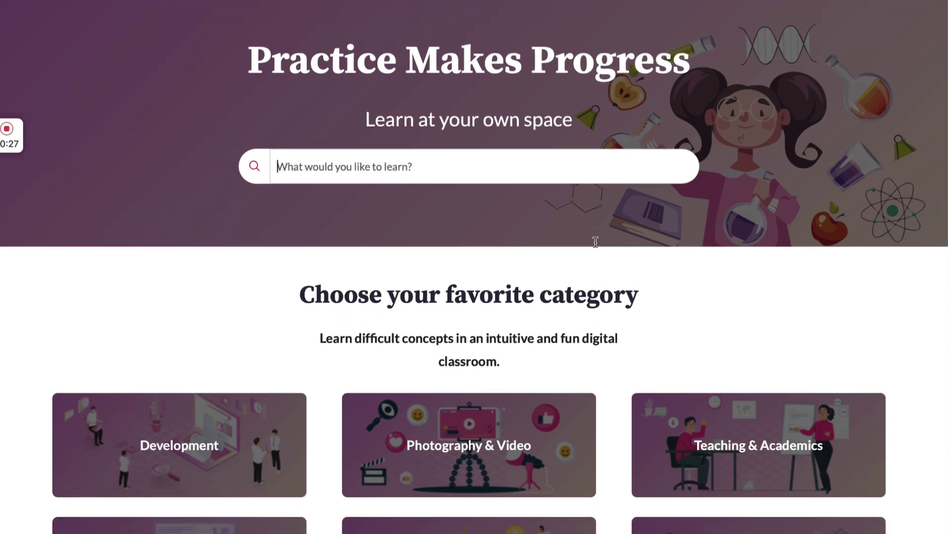
{"action": "scroll", "coordinate": [596, 245], "scroll_direction": "down", "scroll_amount": 2}
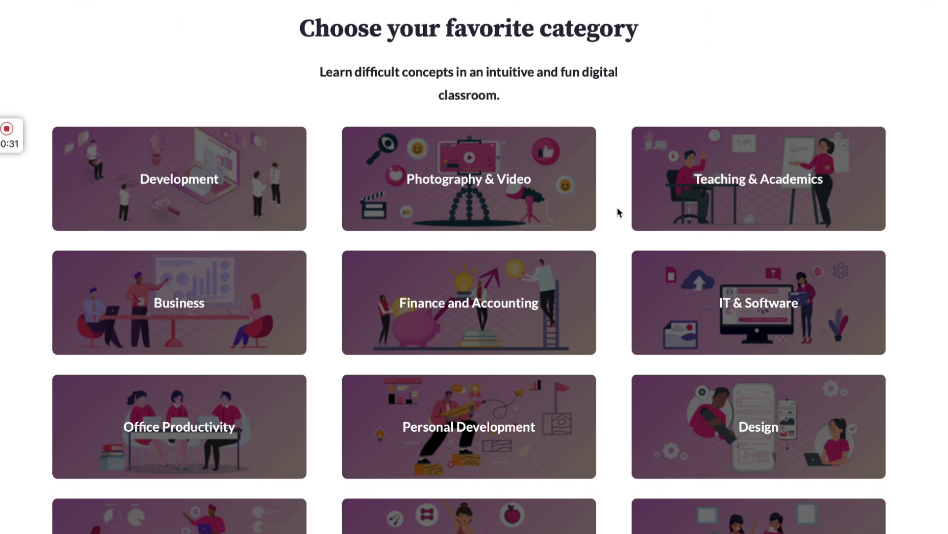
{"action": "scroll", "coordinate": [618, 213], "scroll_direction": "down", "scroll_amount": 1}
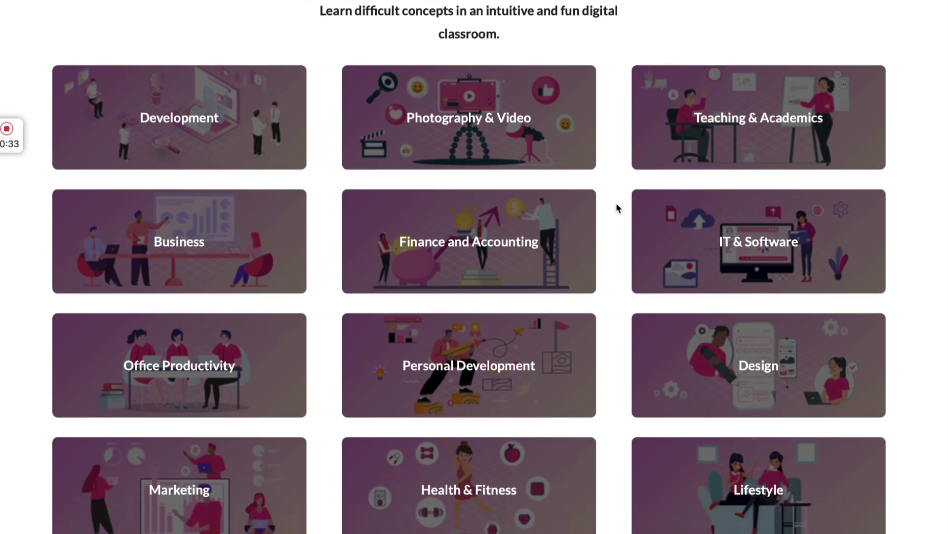
Show the approved tutors filtered to the Photography & Video category
{"action": "left_click", "coordinate": [535, 122]}
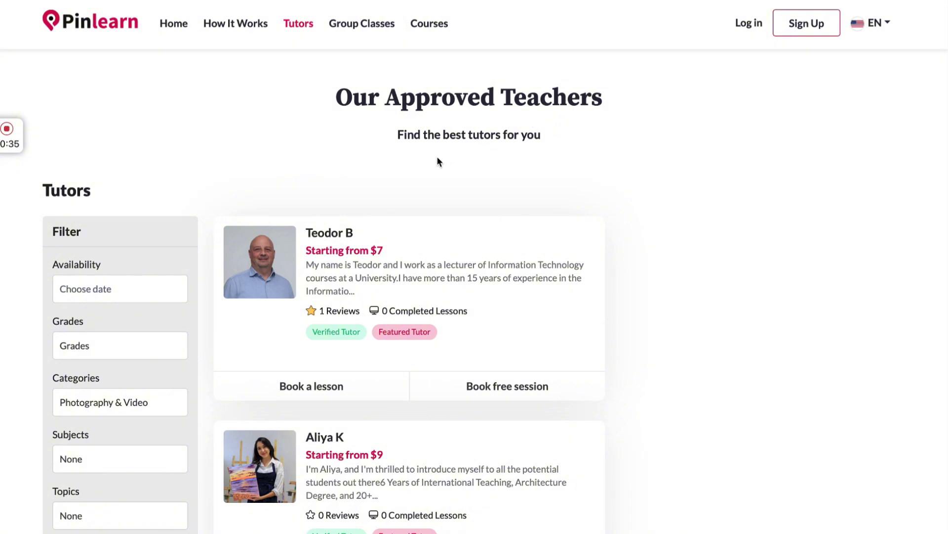
{"action": "scroll", "coordinate": [436, 157], "scroll_direction": "down", "scroll_amount": 3}
{"action": "scroll", "coordinate": [437, 156], "scroll_direction": "down", "scroll_amount": 1}
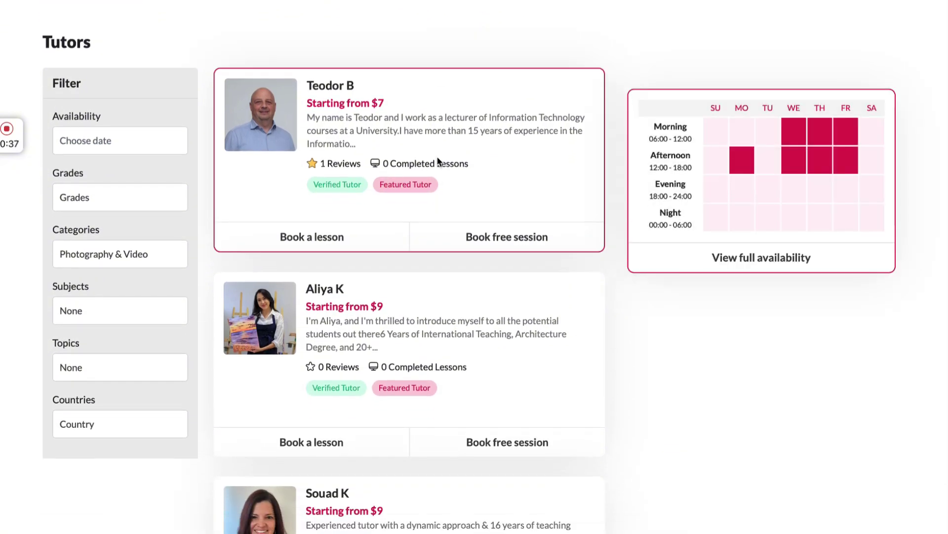
Open the first tutor's profile, read through it, and go back to the tutors list
{"action": "mouse_move", "coordinate": [450, 311]}
{"action": "mouse_move", "coordinate": [446, 138]}
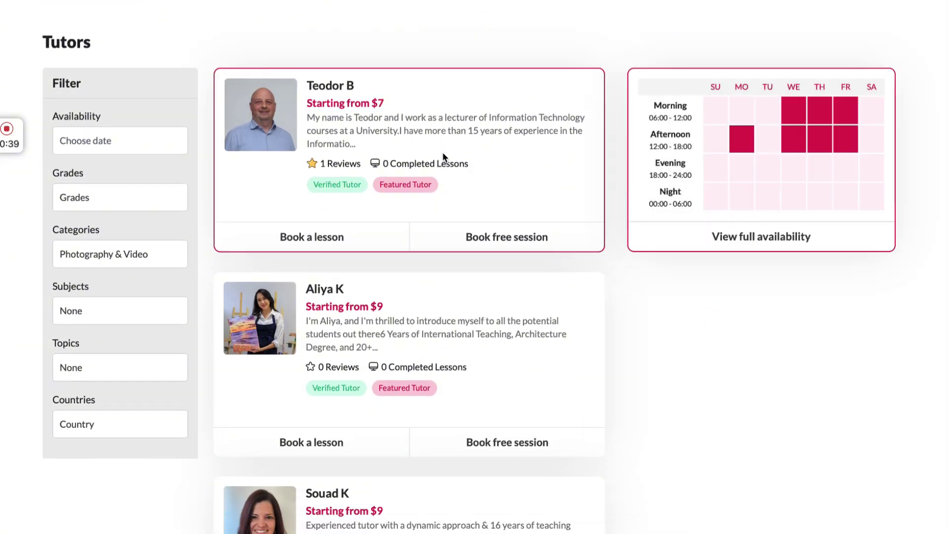
{"action": "left_click", "coordinate": [275, 105]}
{"action": "scroll", "coordinate": [371, 263], "scroll_direction": "down", "scroll_amount": 2}
{"action": "scroll", "coordinate": [371, 263], "scroll_direction": "down", "scroll_amount": 20}
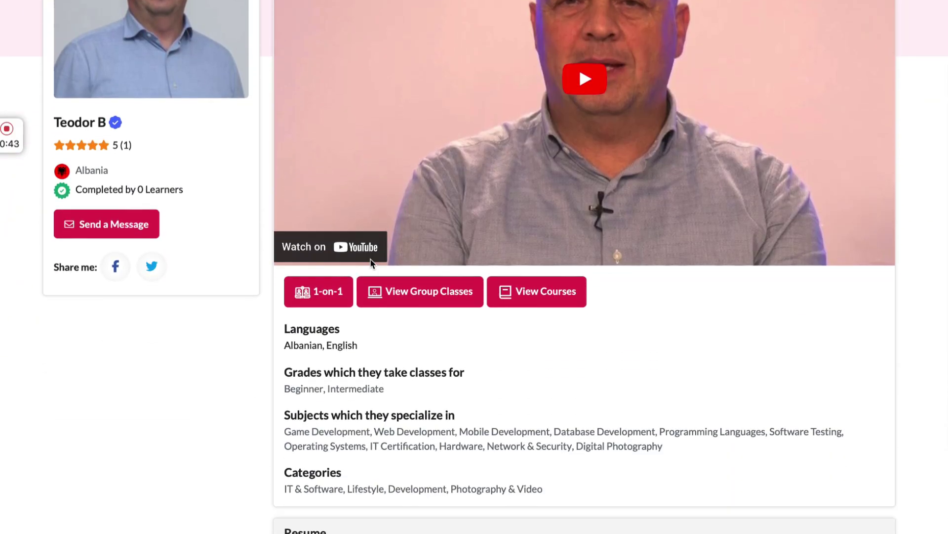
{"action": "scroll", "coordinate": [372, 263], "scroll_direction": "down", "scroll_amount": 4}
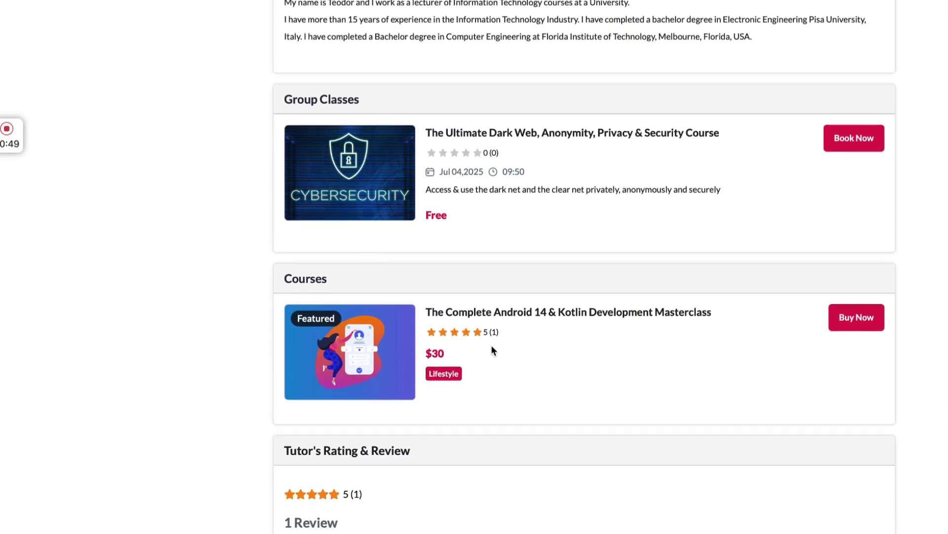
{"action": "scroll", "coordinate": [491, 348], "scroll_direction": "up", "scroll_amount": 20}
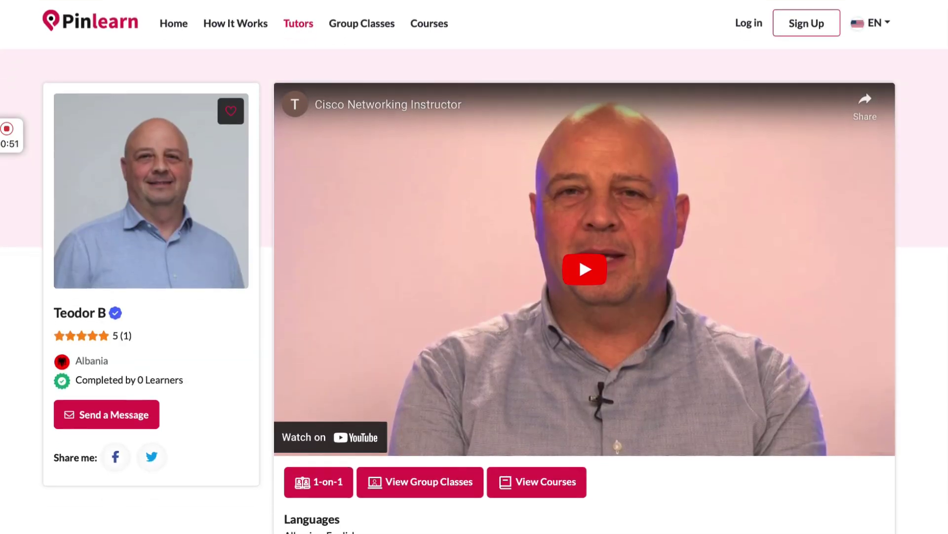
{"action": "key", "text": "alt+Left"}
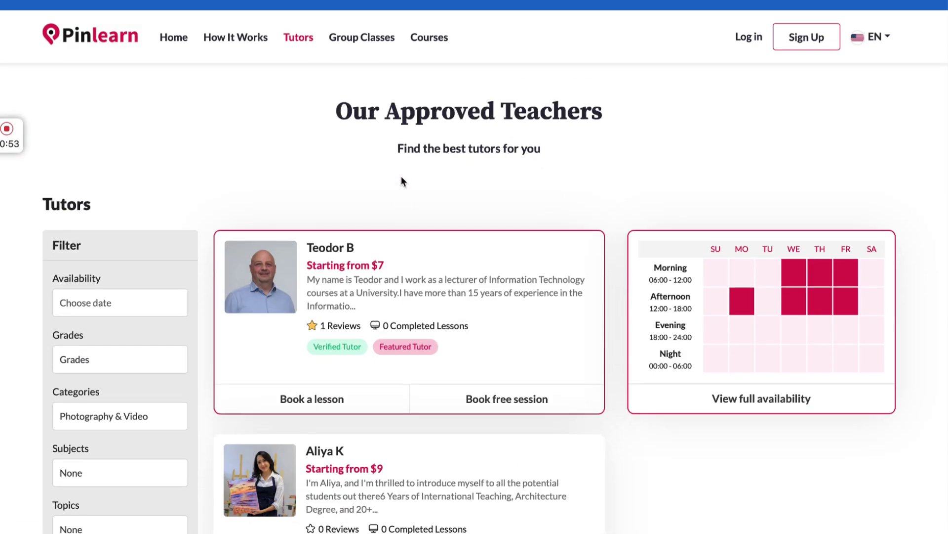
Go back to the home page and scroll it through to the footer and back up
{"action": "key", "text": "alt+Left"}
{"action": "scroll", "coordinate": [357, 280], "scroll_direction": "down", "scroll_amount": 12}
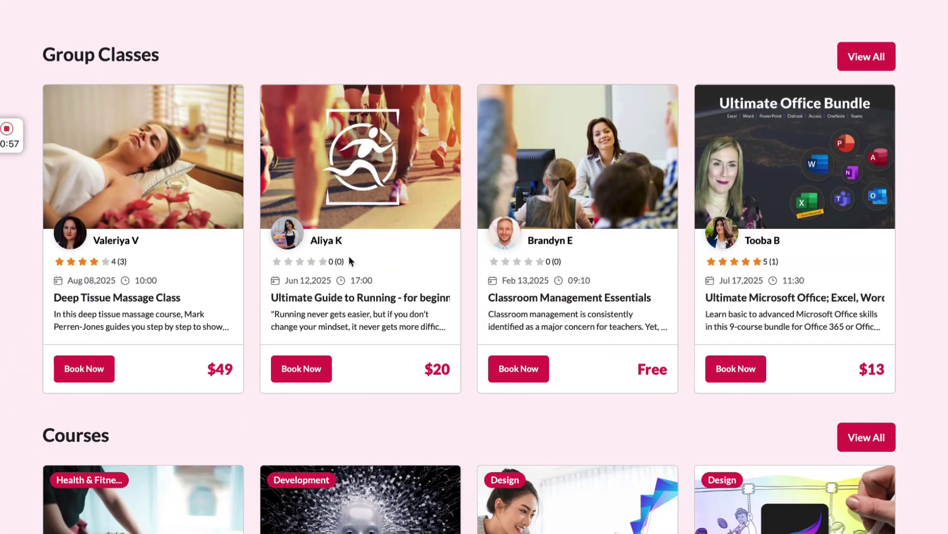
{"action": "scroll", "coordinate": [350, 261], "scroll_direction": "down", "scroll_amount": 3}
{"action": "scroll", "coordinate": [349, 256], "scroll_direction": "down", "scroll_amount": 10}
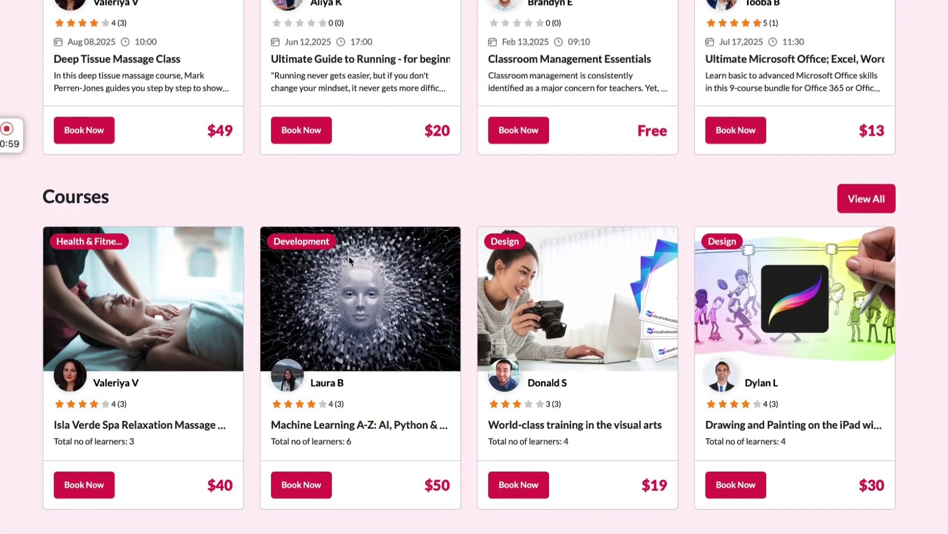
{"action": "scroll", "coordinate": [373, 283], "scroll_direction": "down", "scroll_amount": 3}
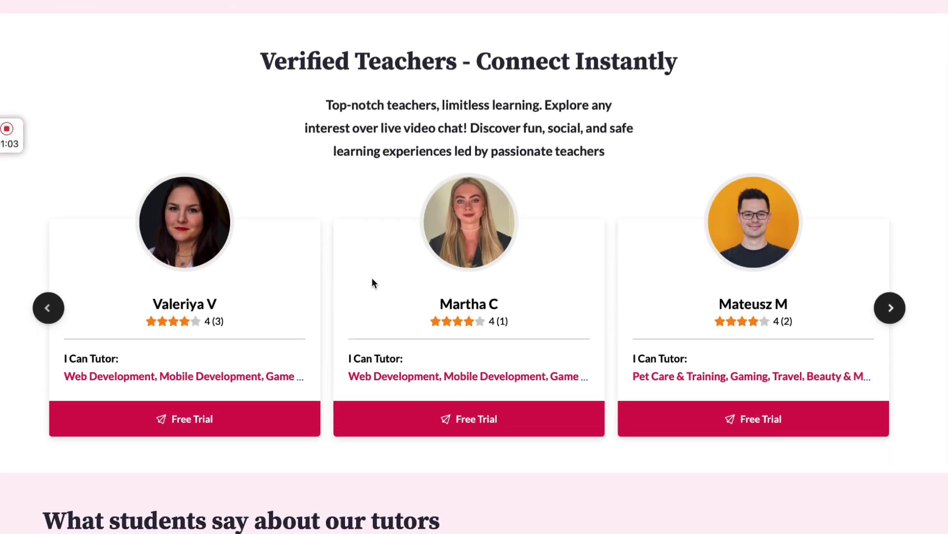
{"action": "scroll", "coordinate": [373, 283], "scroll_direction": "down", "scroll_amount": 4}
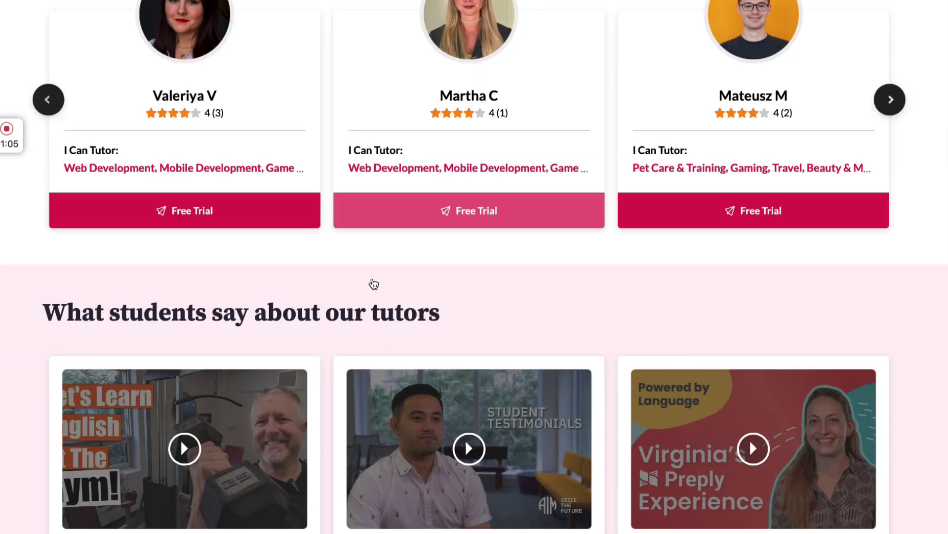
{"action": "scroll", "coordinate": [374, 283], "scroll_direction": "down", "scroll_amount": 5}
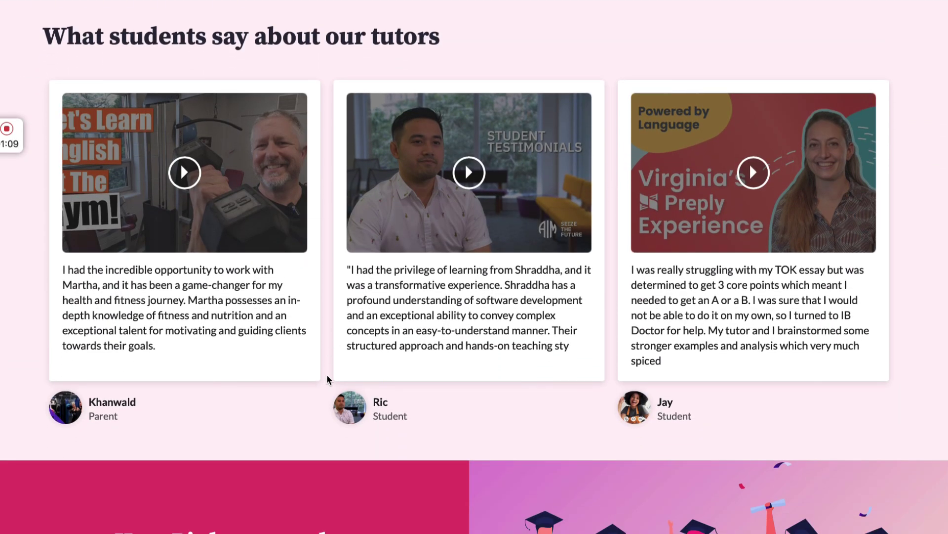
{"action": "scroll", "coordinate": [327, 380], "scroll_direction": "down", "scroll_amount": 3}
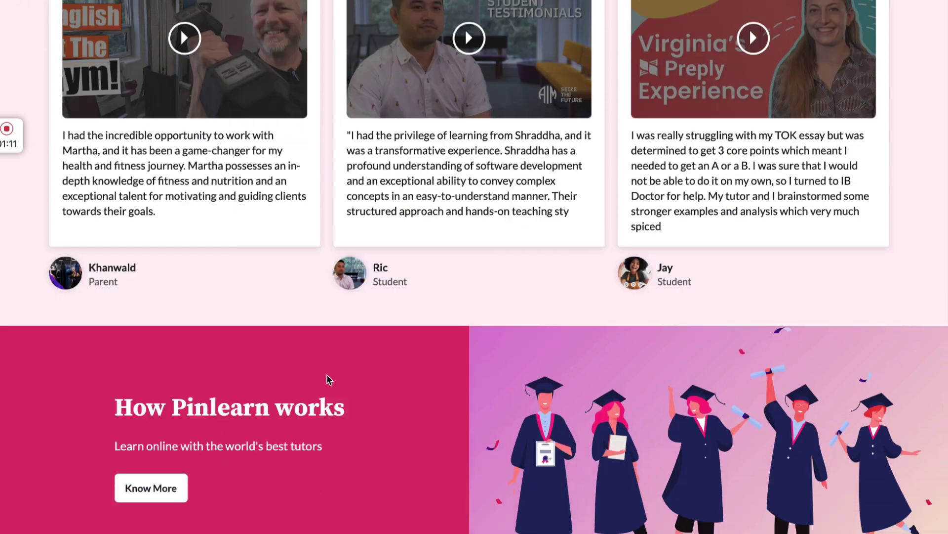
{"action": "scroll", "coordinate": [327, 380], "scroll_direction": "down", "scroll_amount": 7}
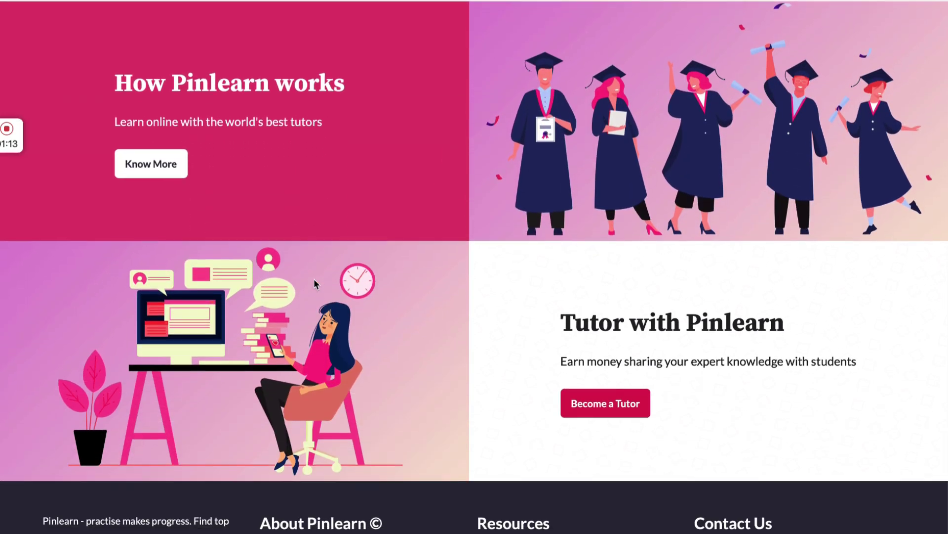
{"action": "scroll", "coordinate": [317, 274], "scroll_direction": "down", "scroll_amount": 5}
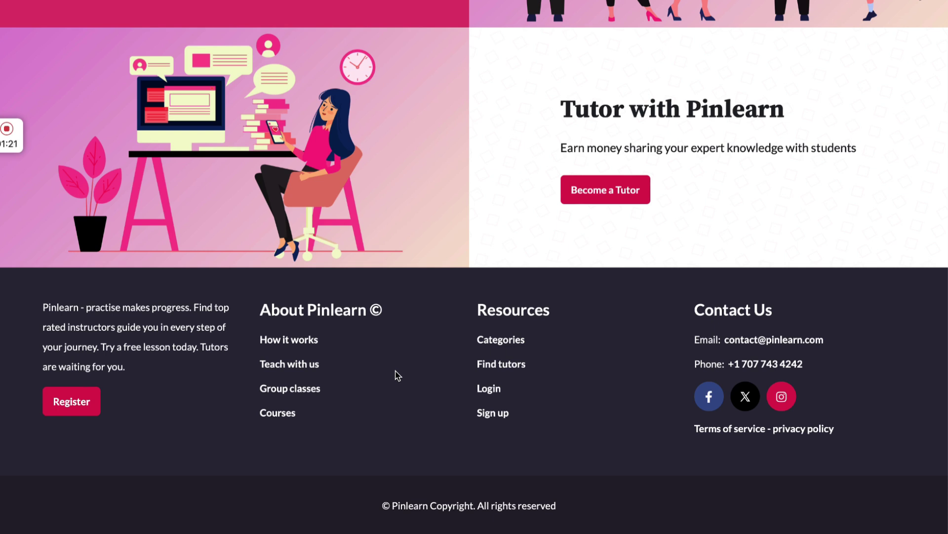
{"action": "scroll", "coordinate": [398, 376], "scroll_direction": "up", "scroll_amount": 20}
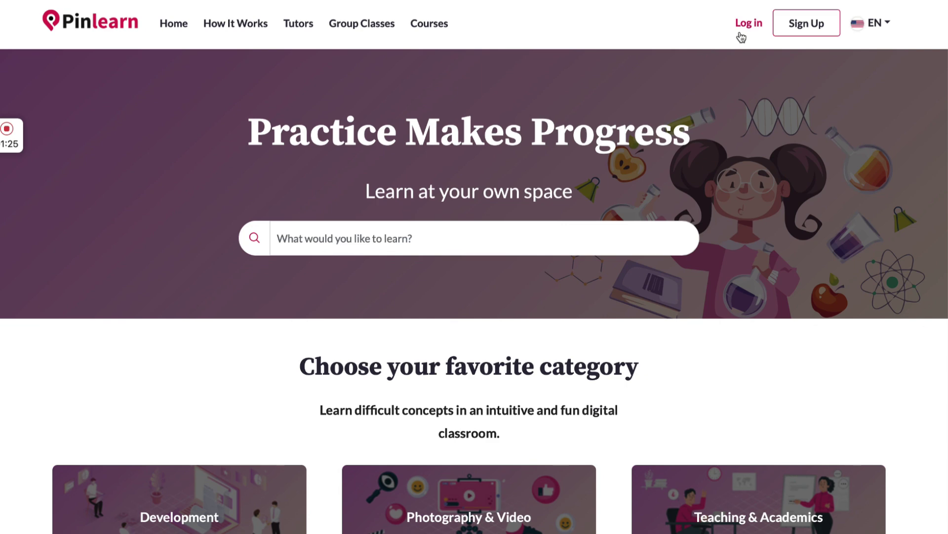
{"action": "left_click", "coordinate": [871, 27]}
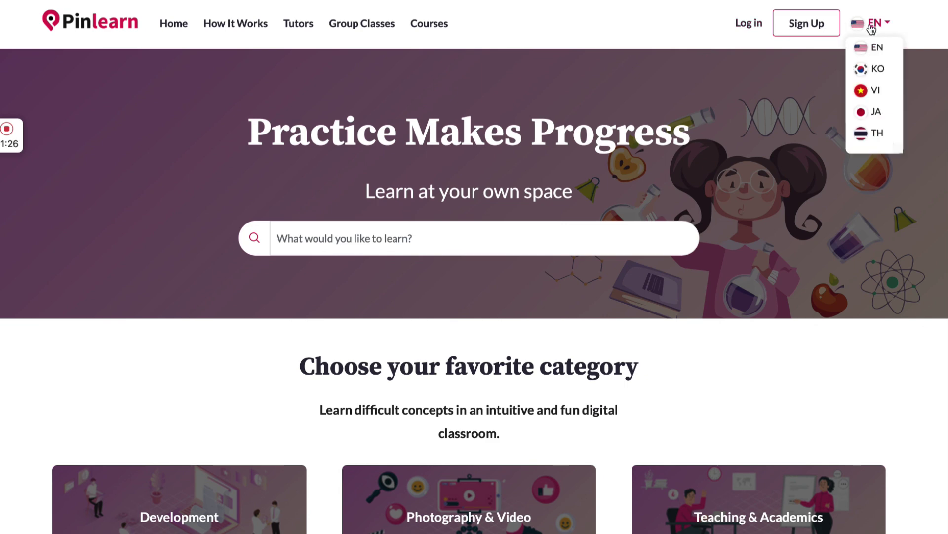
{"action": "left_click", "coordinate": [878, 68]}
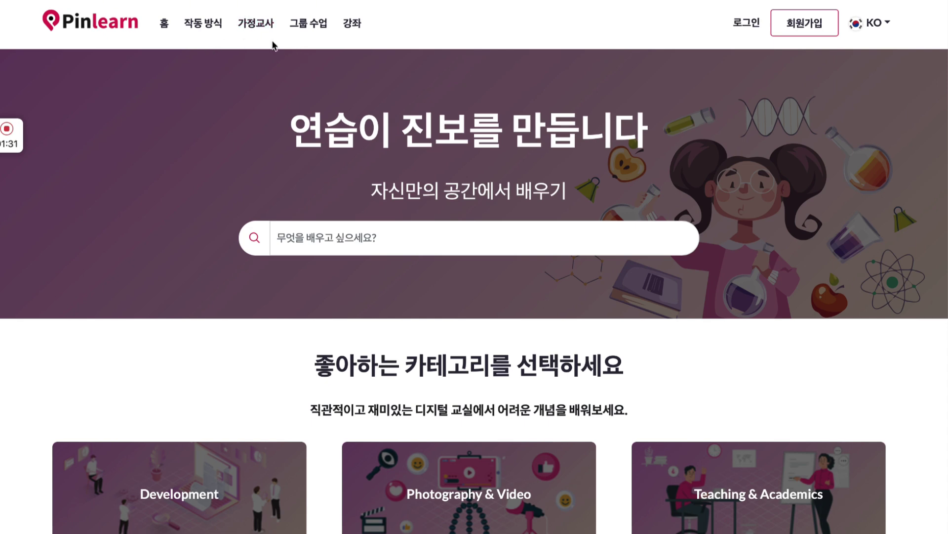
{"action": "left_click", "coordinate": [885, 27]}
{"action": "left_click", "coordinate": [883, 45]}
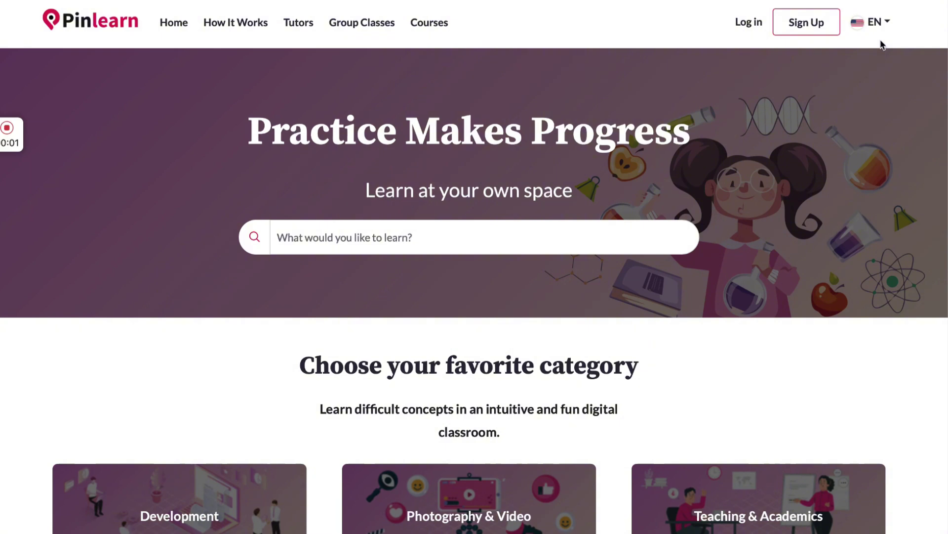
{"action": "left_click", "coordinate": [747, 24]}
Sign in with the student account's email and password, declining to save the password
{"action": "left_click", "coordinate": [611, 238]}
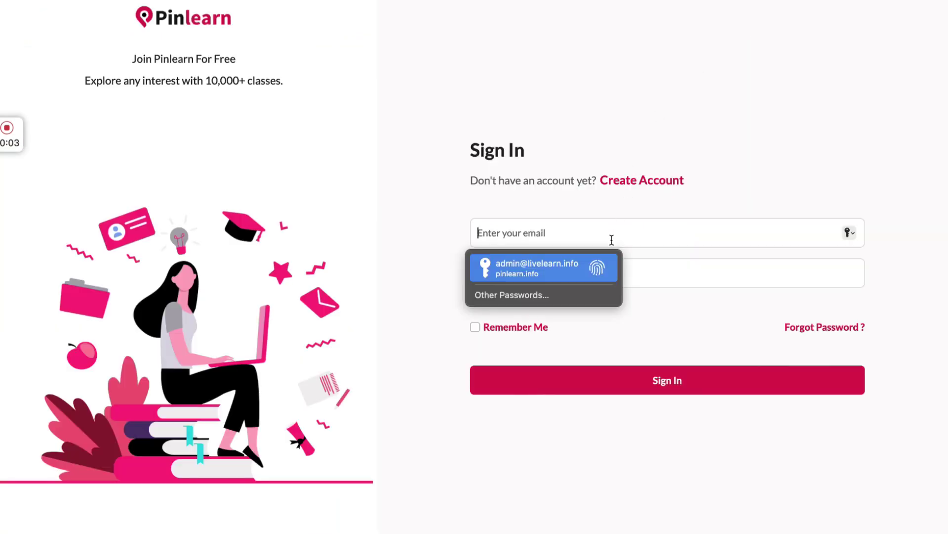
{"action": "type", "text": "ad"}
{"action": "key", "text": "BackSpace"}
{"action": "key", "text": "BackSpace"}
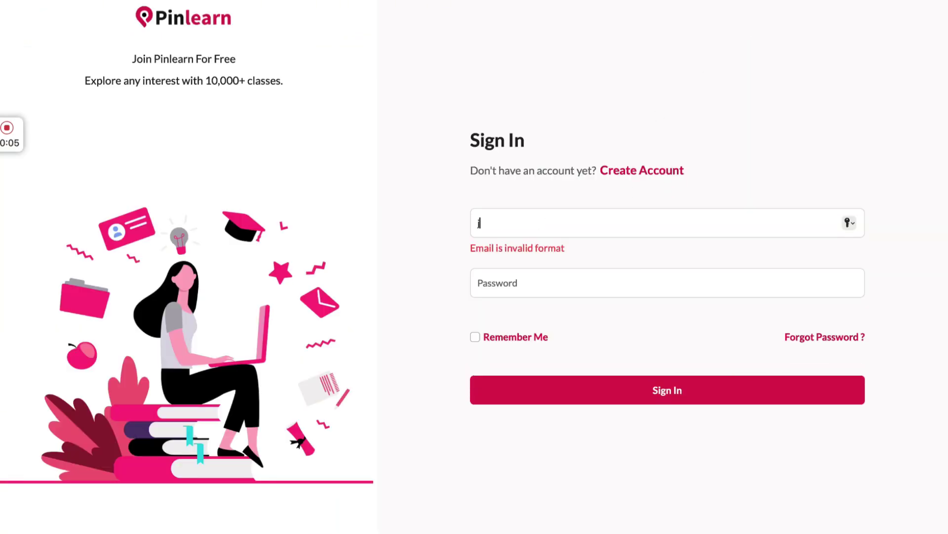
{"action": "left_click", "coordinate": [588, 270]}
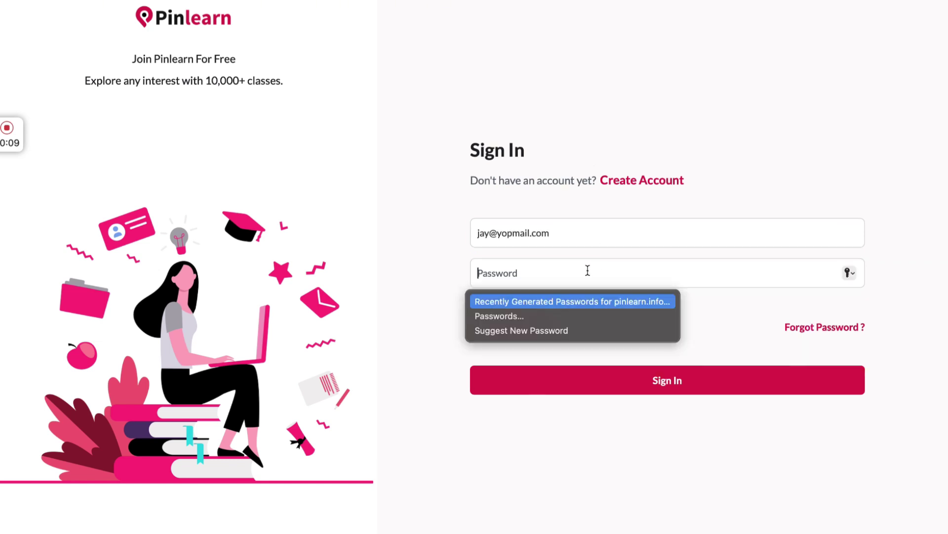
{"action": "type", "text": "123456"}
{"action": "left_click", "coordinate": [604, 379]}
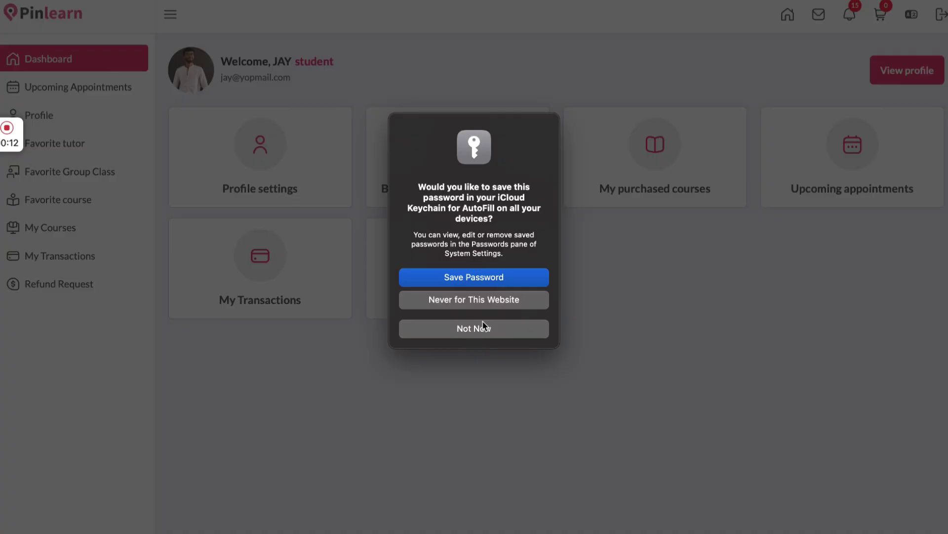
{"action": "left_click", "coordinate": [484, 325]}
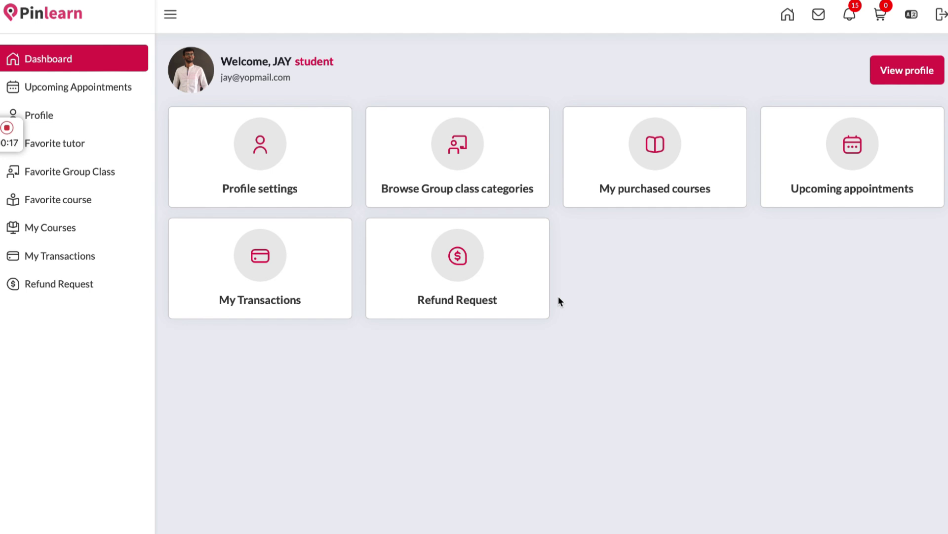
Review the Deep Tissue Massage Class group sessions in appointments, then open the student's profile
{"action": "left_click", "coordinate": [87, 96]}
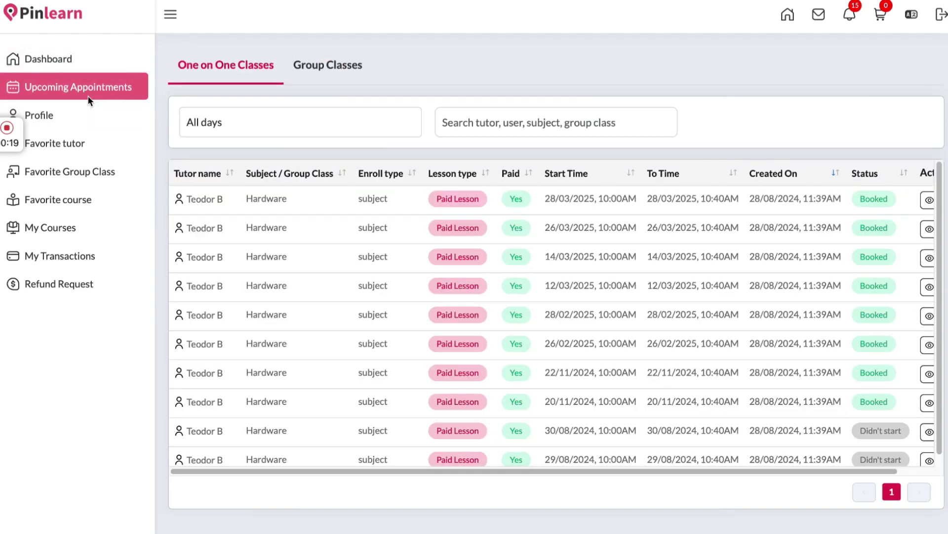
{"action": "scroll", "coordinate": [502, 286], "scroll_direction": "right", "scroll_amount": 2}
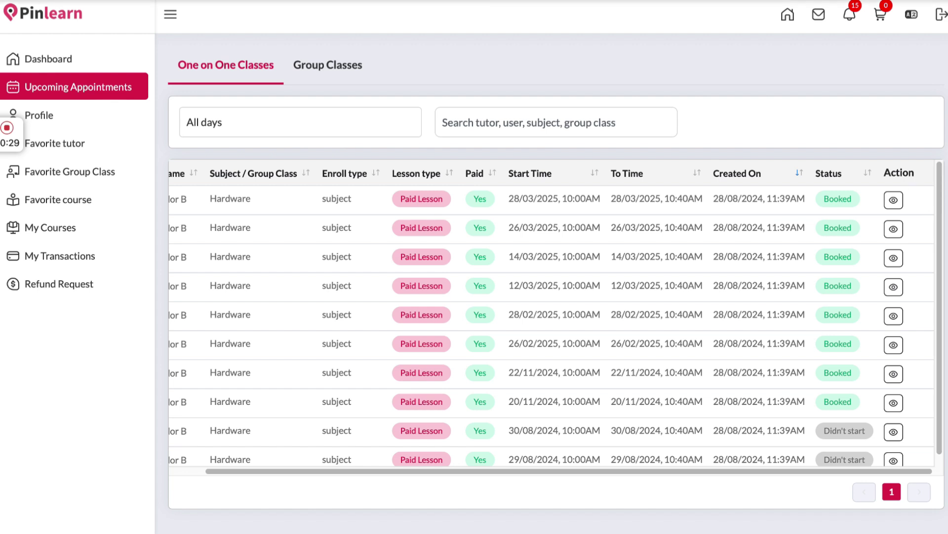
{"action": "left_click", "coordinate": [314, 72]}
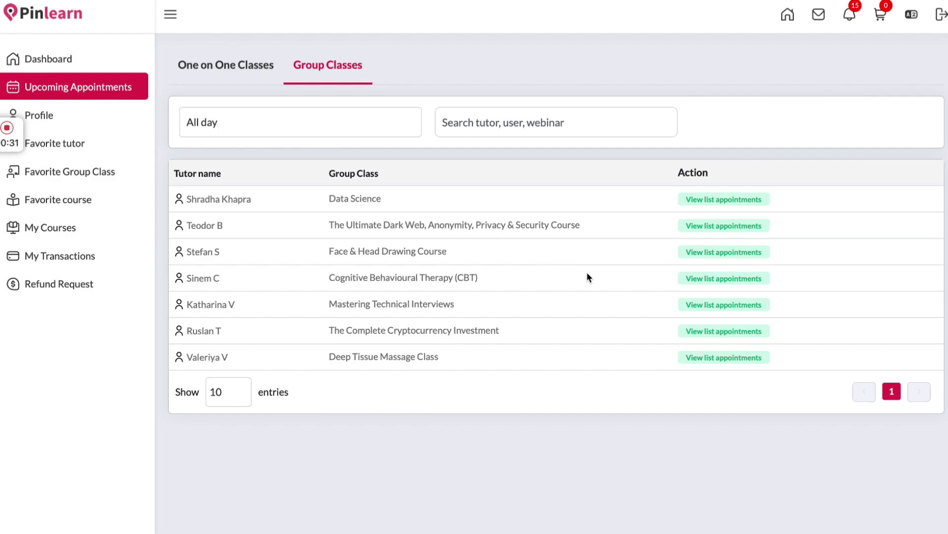
{"action": "left_click", "coordinate": [703, 358]}
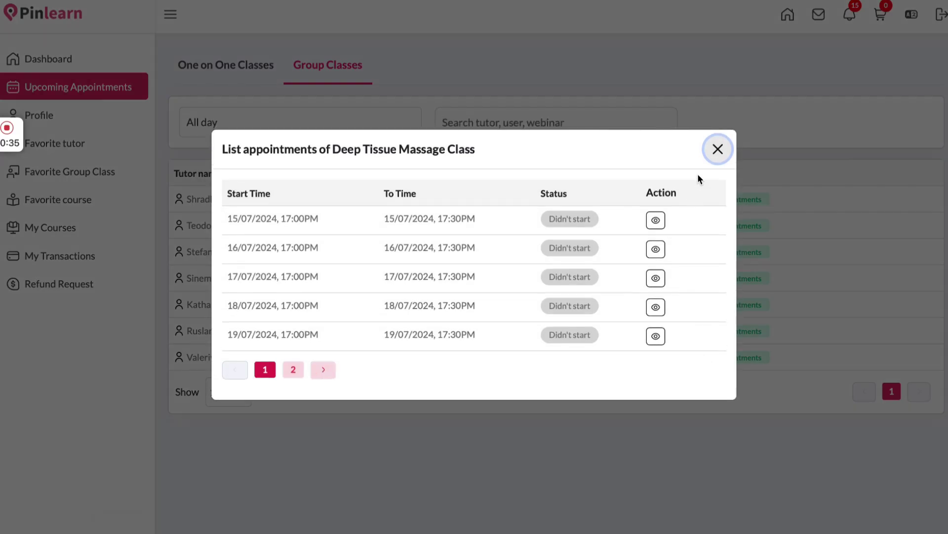
{"action": "left_click", "coordinate": [719, 156]}
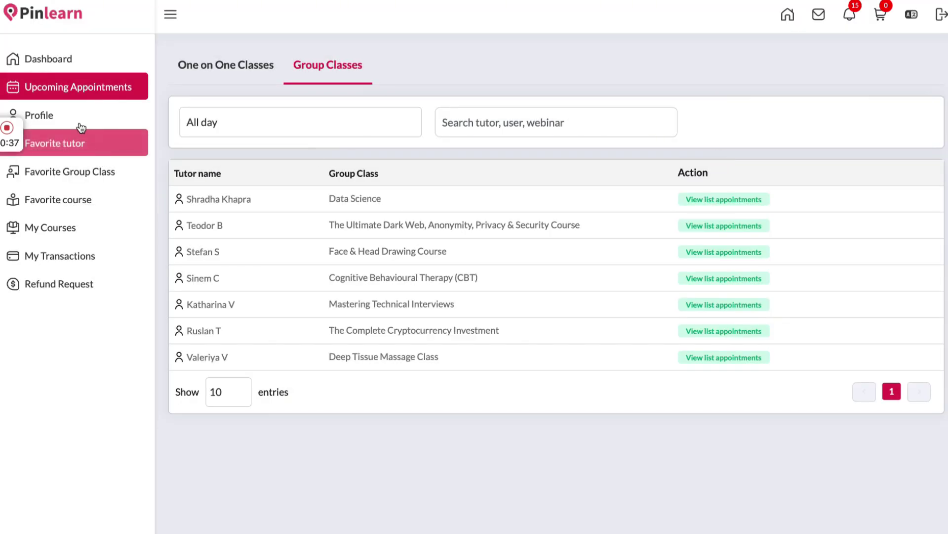
{"action": "left_click", "coordinate": [79, 123]}
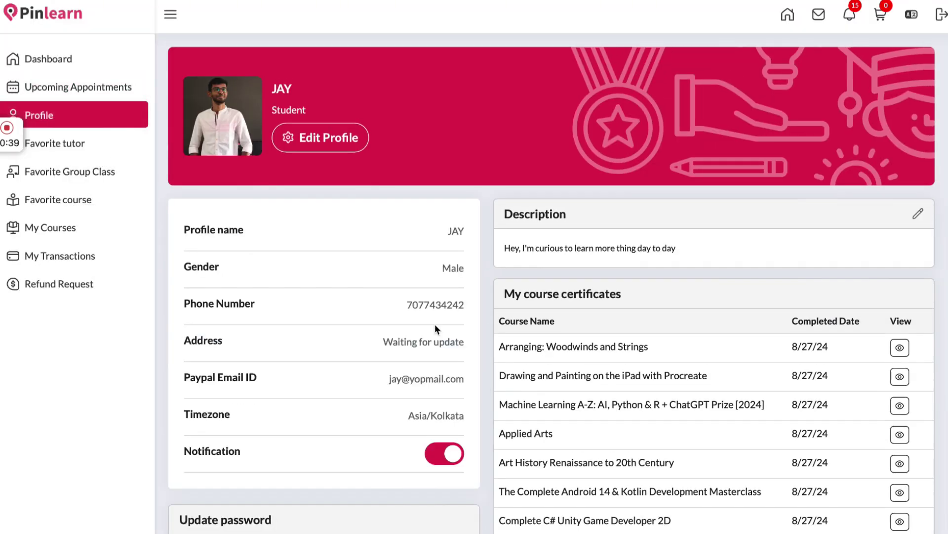
Browse the student's favourite tutors, group classes and courses, then list the enrolled courses
{"action": "scroll", "coordinate": [466, 322], "scroll_direction": "down", "scroll_amount": 2}
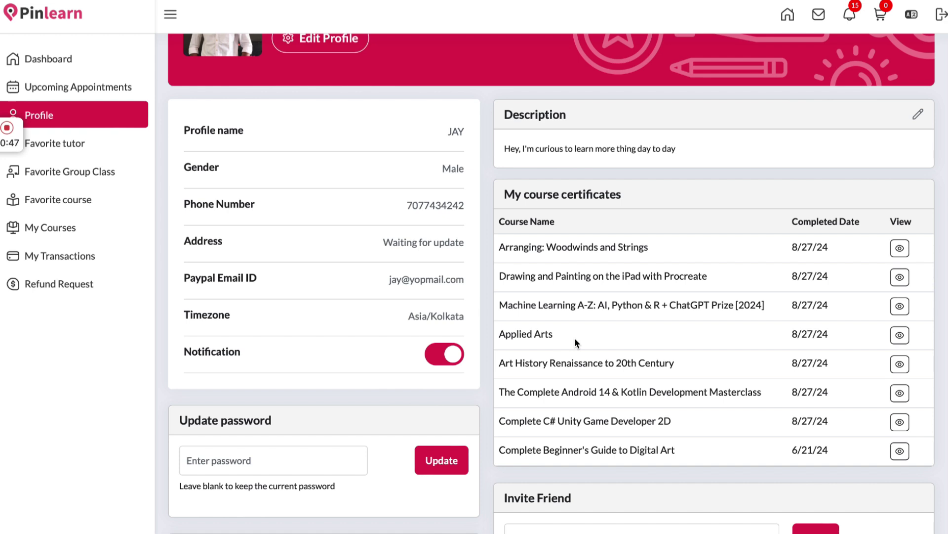
{"action": "left_click", "coordinate": [87, 146]}
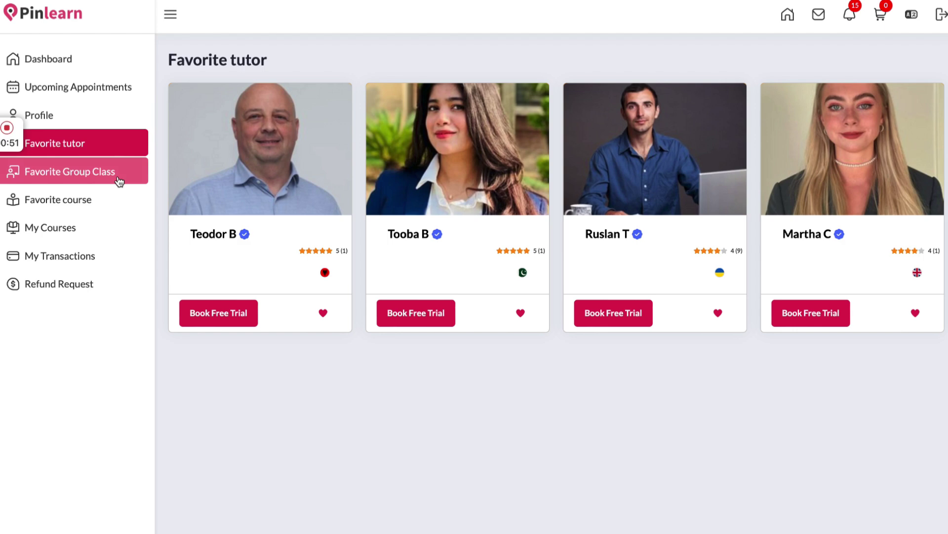
{"action": "left_click", "coordinate": [119, 182]}
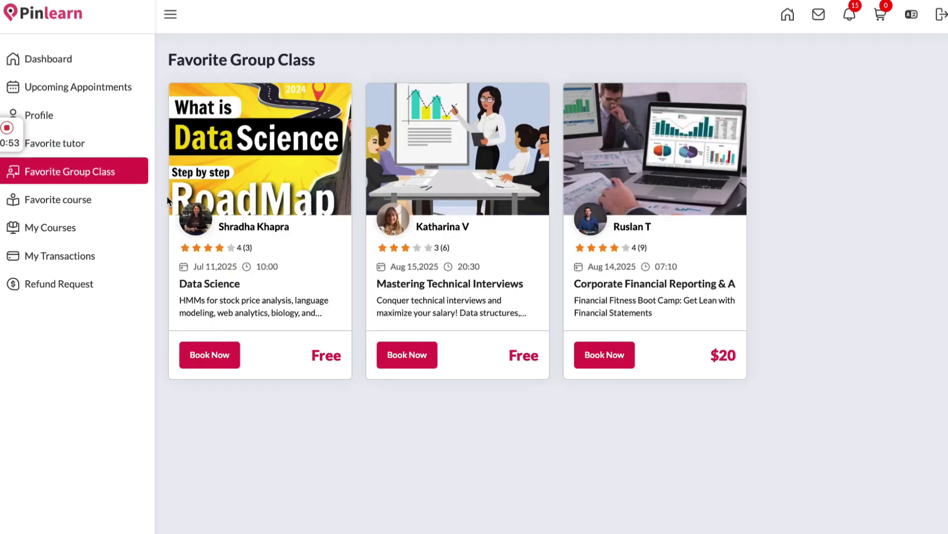
{"action": "left_click", "coordinate": [94, 208]}
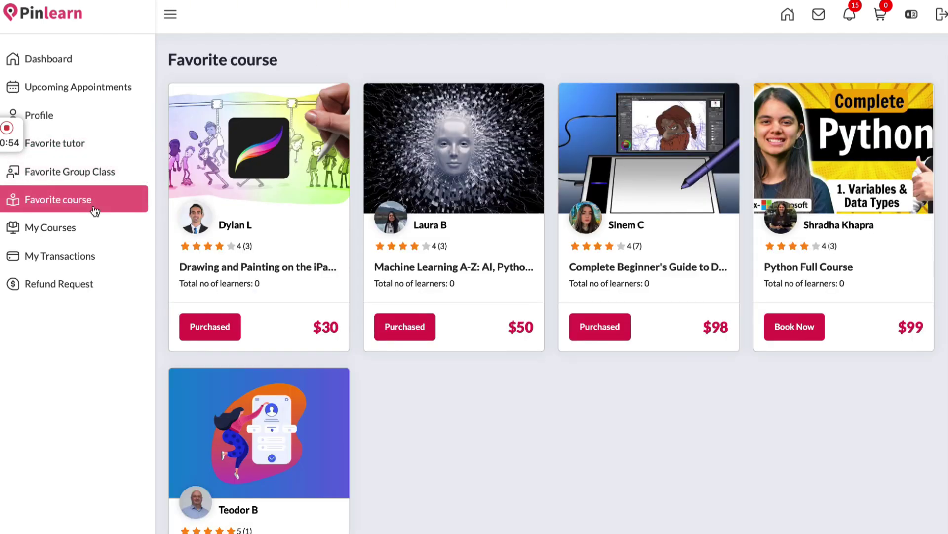
{"action": "left_click", "coordinate": [94, 238]}
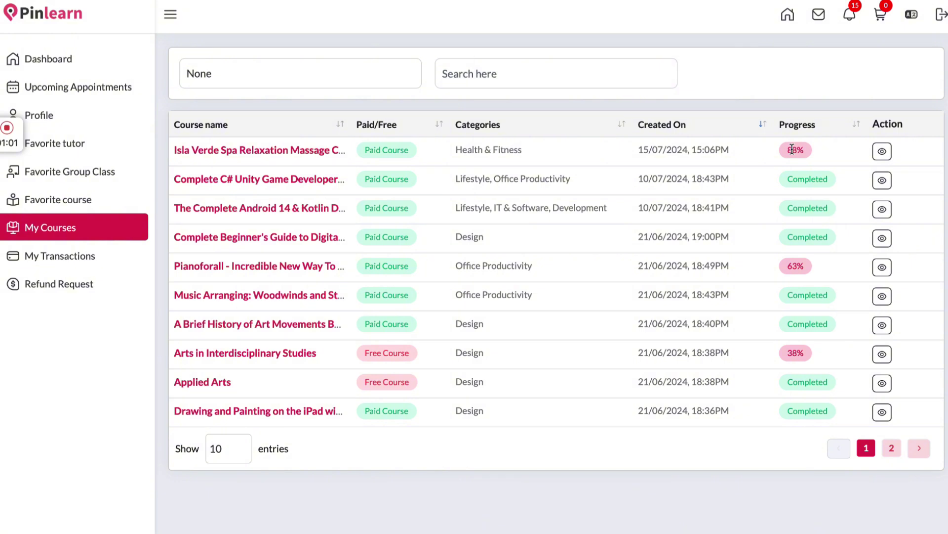
View the Isla Verde Spa course's Basics lectures, then show the transaction history
{"action": "left_click", "coordinate": [883, 150]}
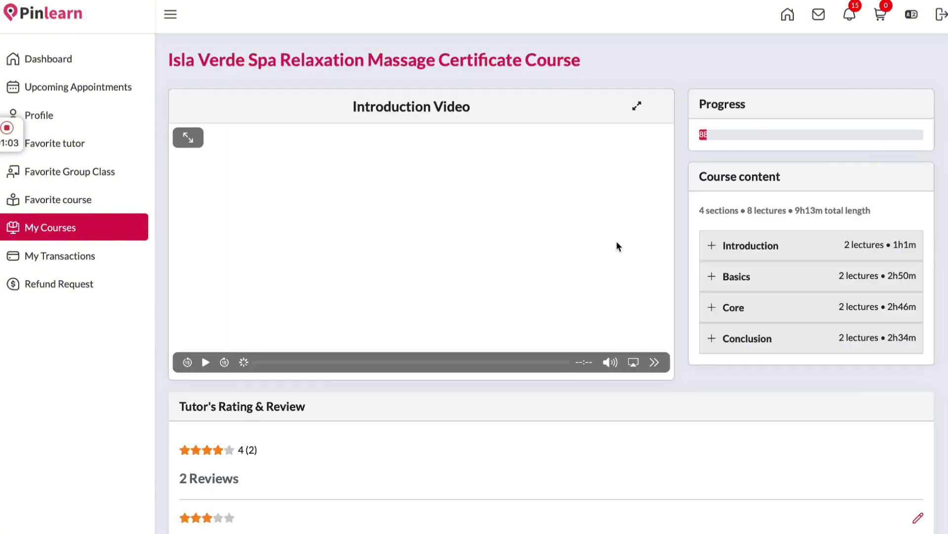
{"action": "left_click", "coordinate": [745, 271]}
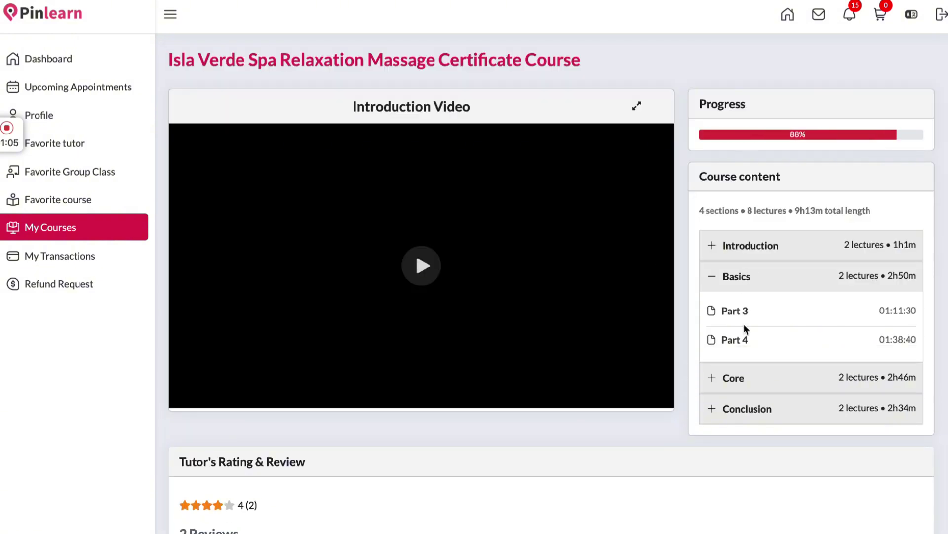
{"action": "left_click", "coordinate": [84, 254]}
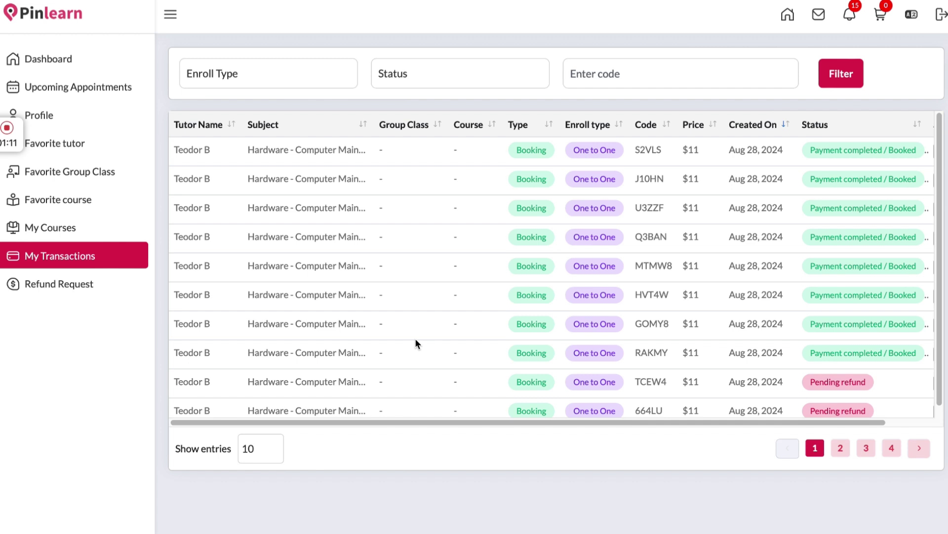
Scan the whole transactions table and the refund requests, then open the messages inbox
{"action": "scroll", "coordinate": [415, 338], "scroll_direction": "right", "scroll_amount": 2}
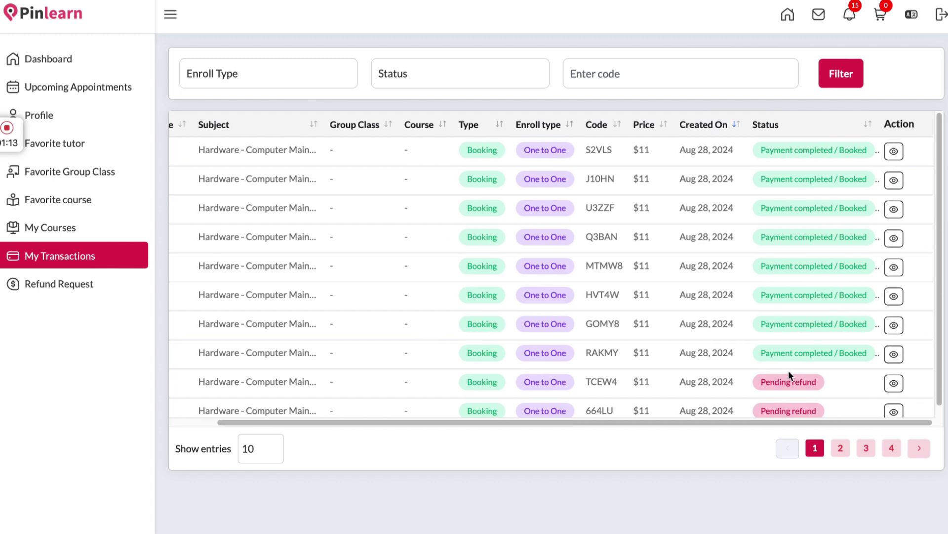
{"action": "scroll", "coordinate": [786, 386], "scroll_direction": "left", "scroll_amount": 2}
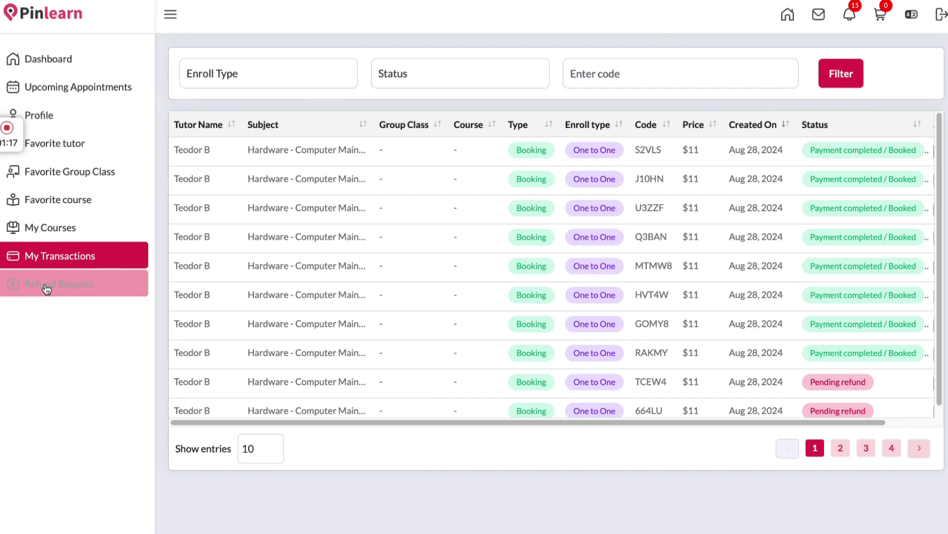
{"action": "left_click", "coordinate": [45, 285]}
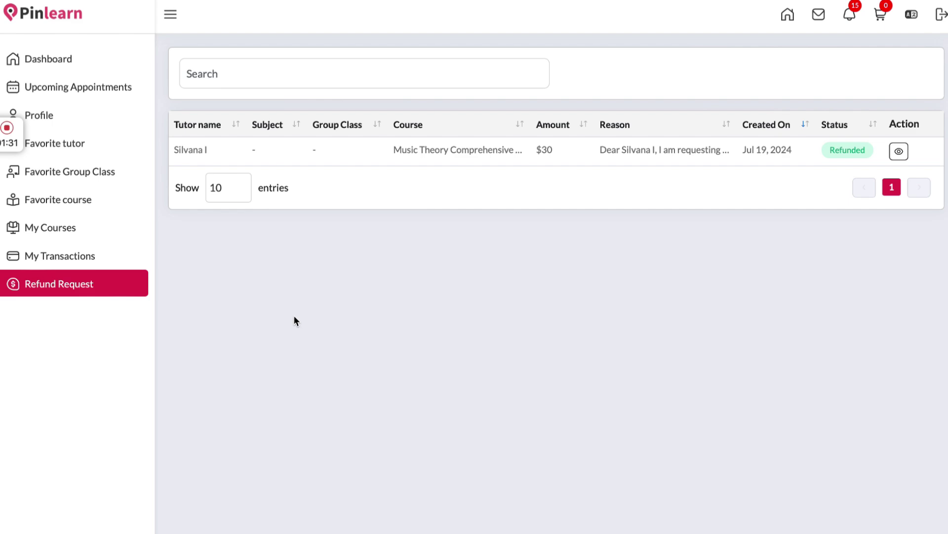
{"action": "left_click", "coordinate": [818, 14]}
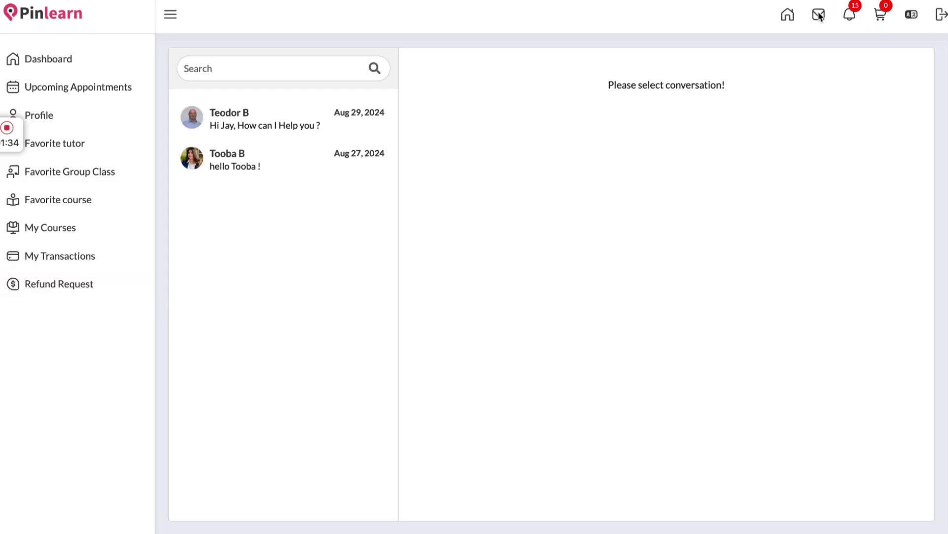
Read the first tutor conversation and scroll through the notifications list
{"action": "left_click", "coordinate": [324, 129]}
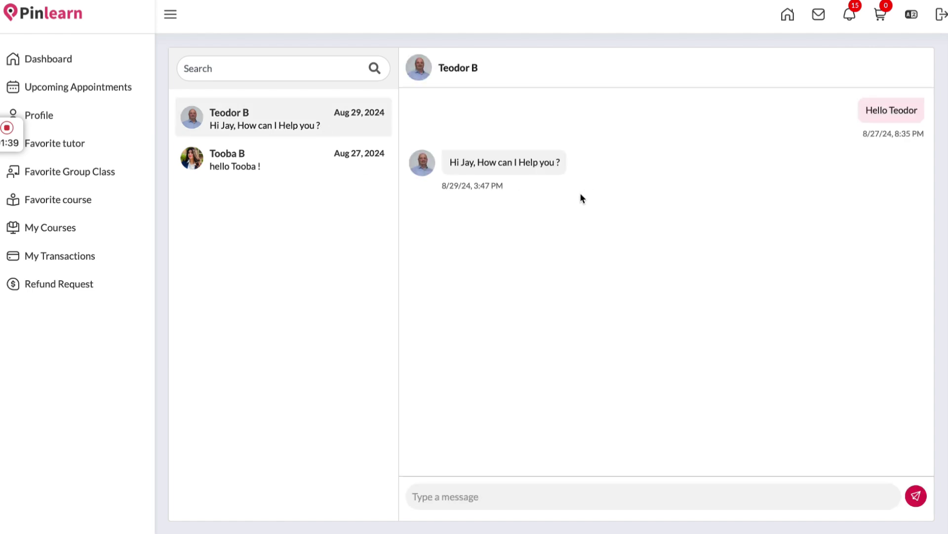
{"action": "left_click", "coordinate": [850, 14]}
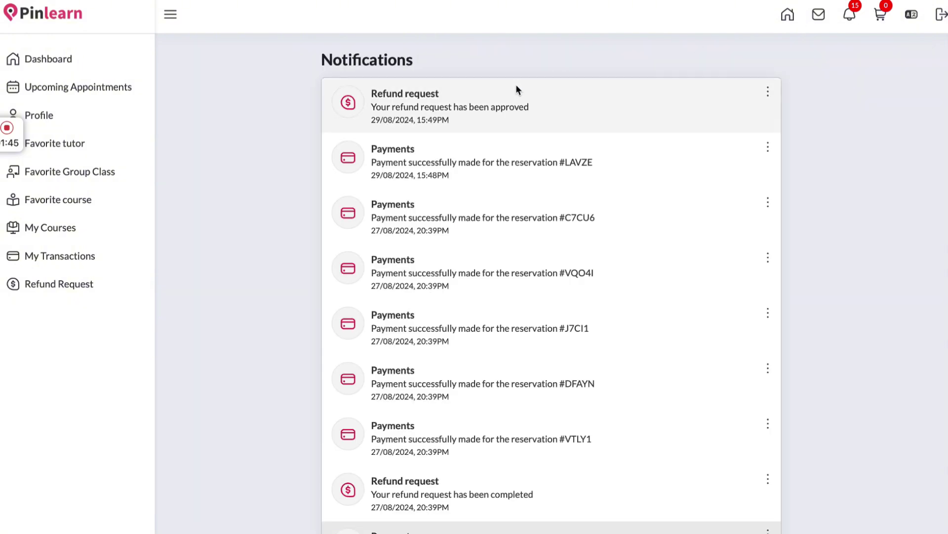
{"action": "scroll", "coordinate": [491, 179], "scroll_direction": "down", "scroll_amount": 2}
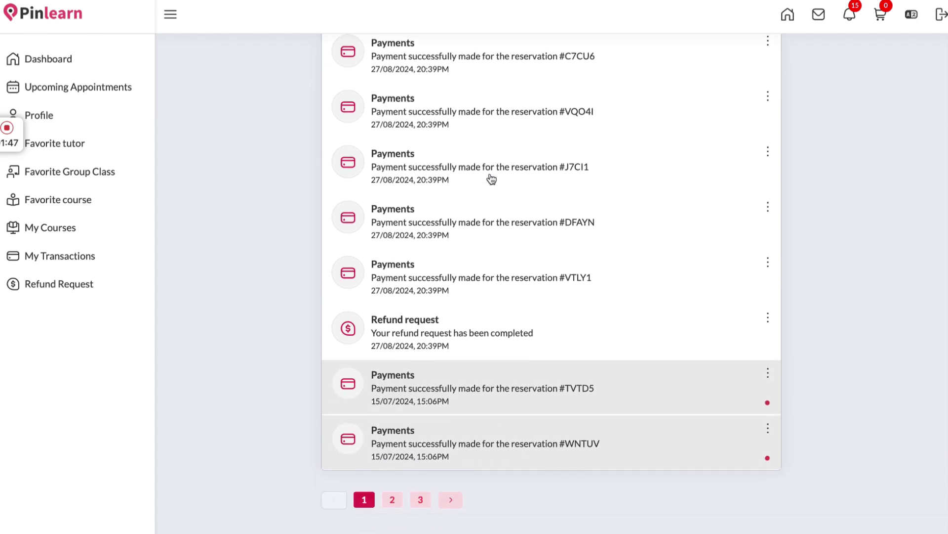
{"action": "scroll", "coordinate": [506, 292], "scroll_direction": "up", "scroll_amount": 2}
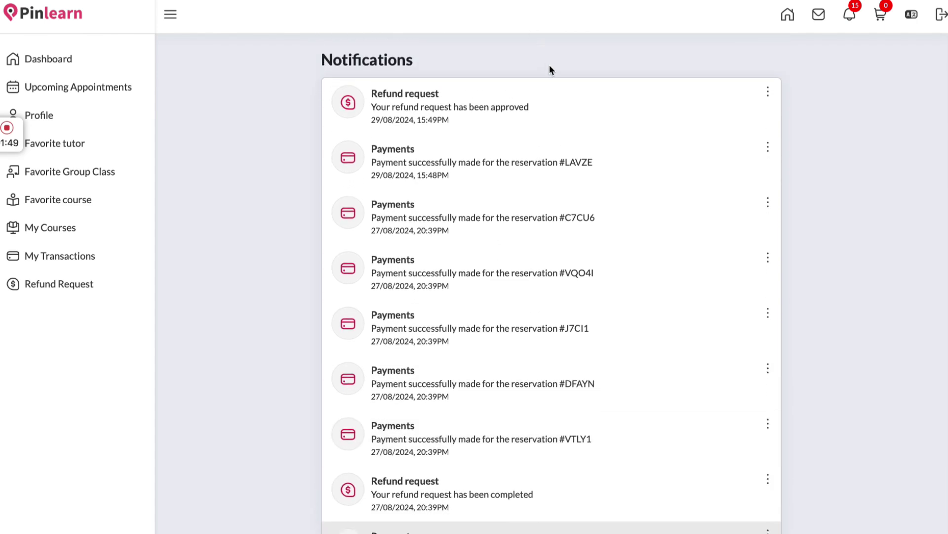
Check the empty shopping cart, then log out of the student account
{"action": "left_click", "coordinate": [880, 14]}
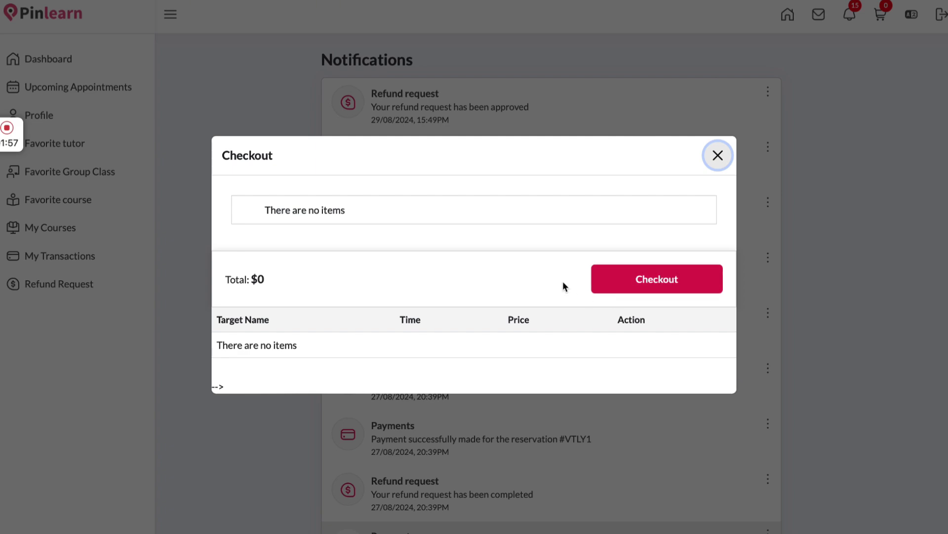
{"action": "left_click", "coordinate": [719, 154]}
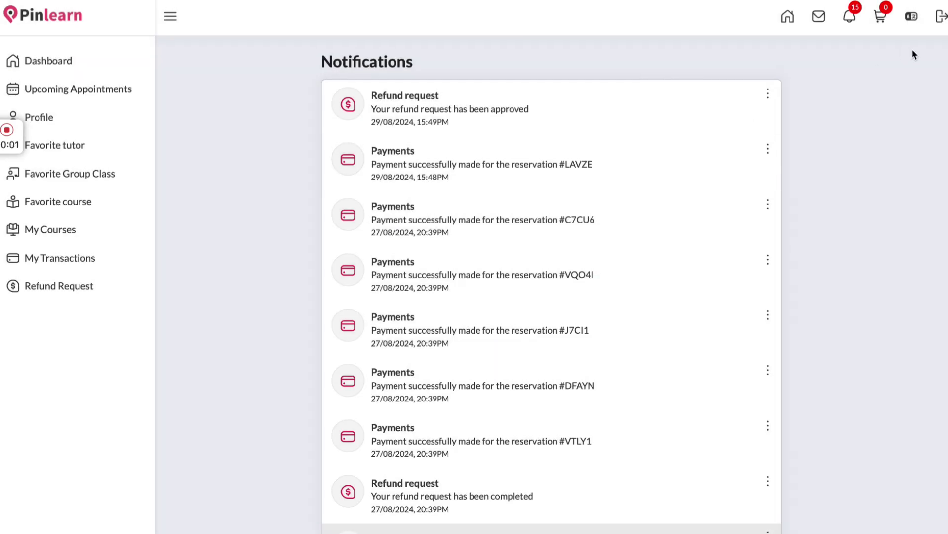
{"action": "left_click", "coordinate": [941, 17]}
Sign in with the tutor account's email and password, declining the Keychain save prompt
{"action": "left_click", "coordinate": [749, 26]}
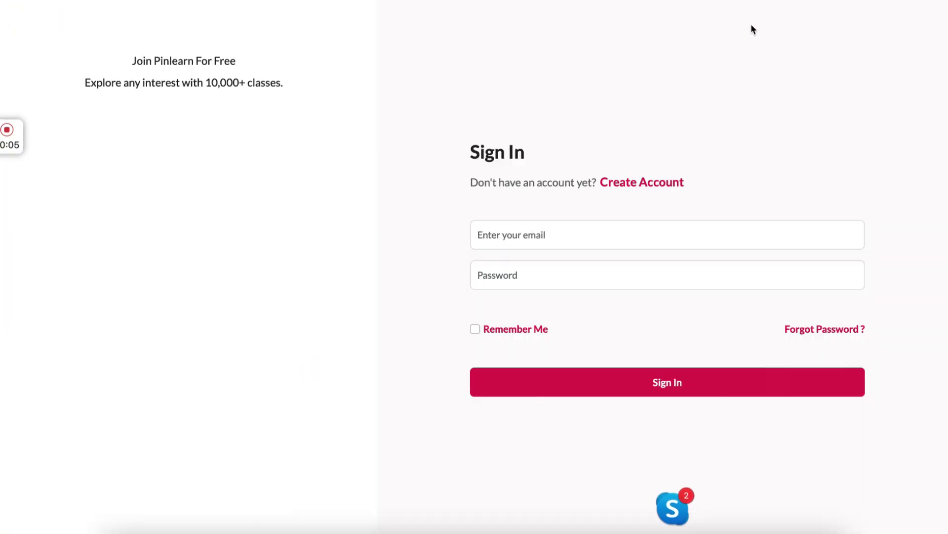
{"action": "left_click", "coordinate": [534, 236]}
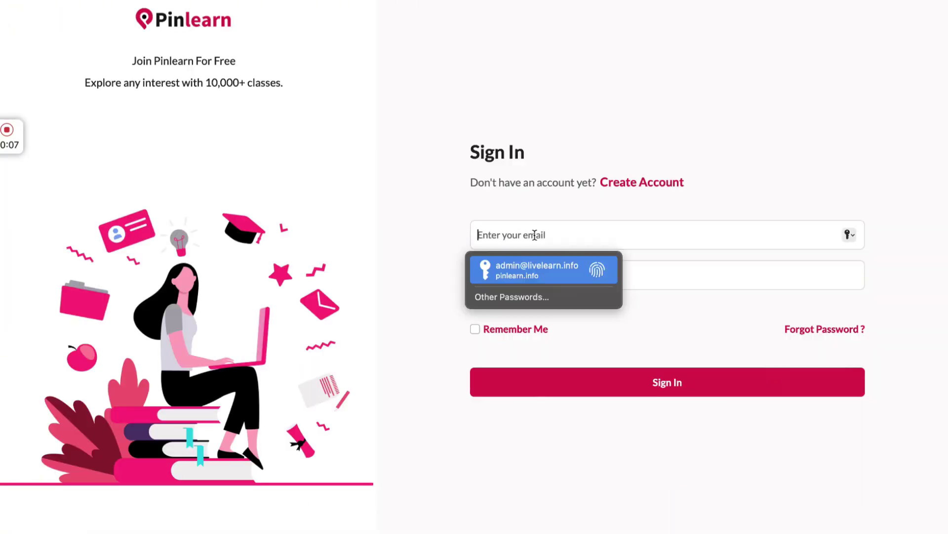
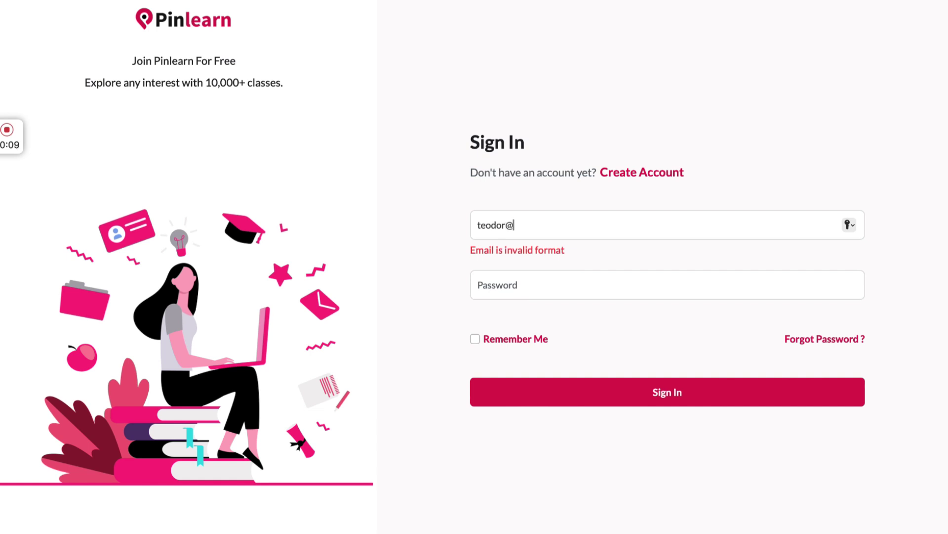
{"action": "left_click", "coordinate": [513, 267]}
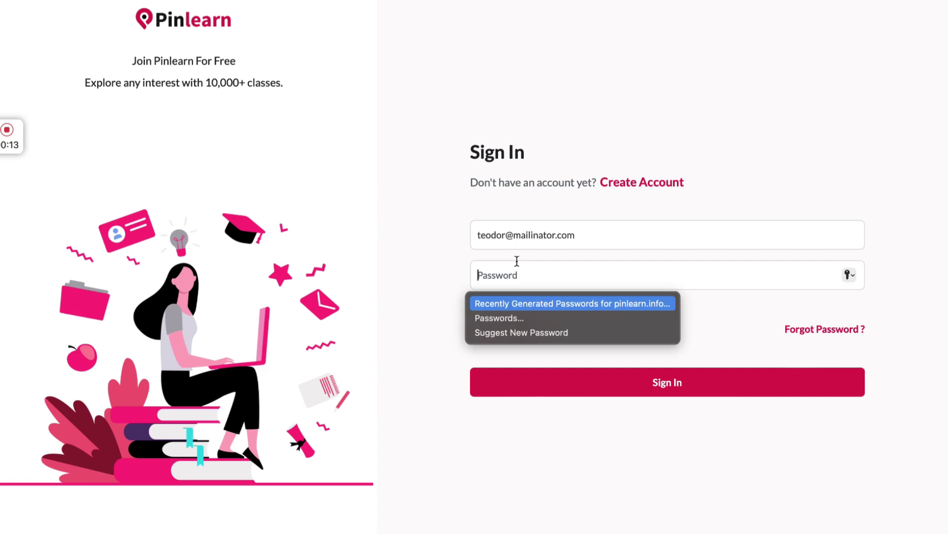
{"action": "type", "text": "12345678"}
{"action": "left_click", "coordinate": [546, 375]}
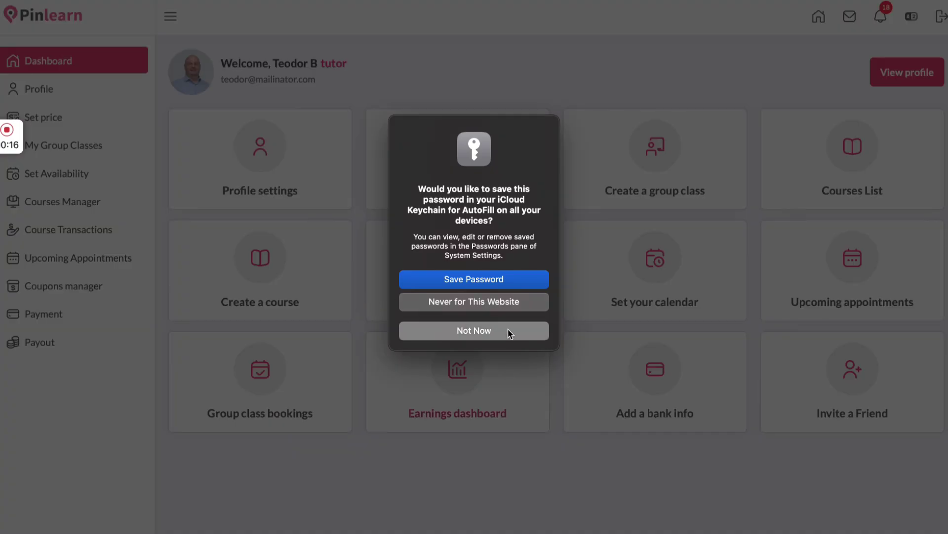
{"action": "left_click", "coordinate": [509, 332]}
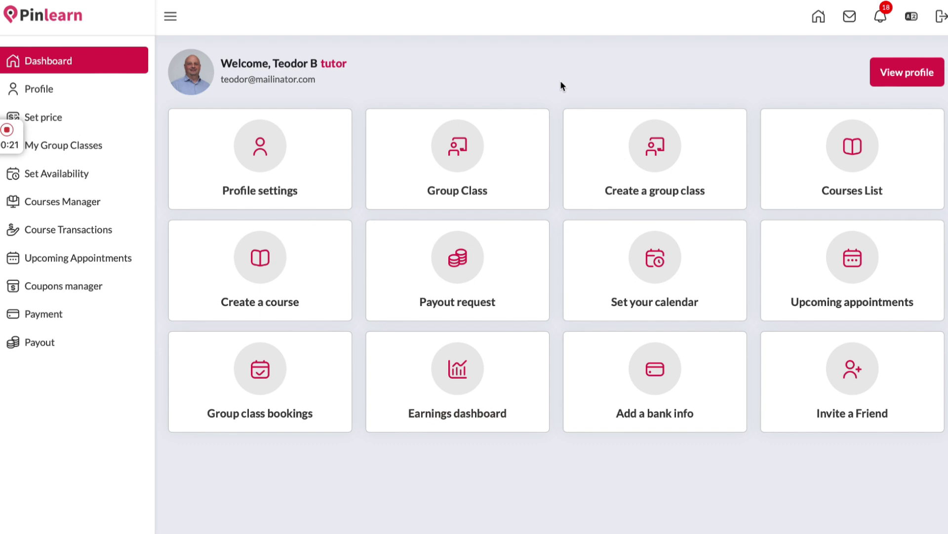
Leave the tutor profile and open the Set price page listing four categories, including Photography & Video
{"action": "left_click", "coordinate": [74, 89]}
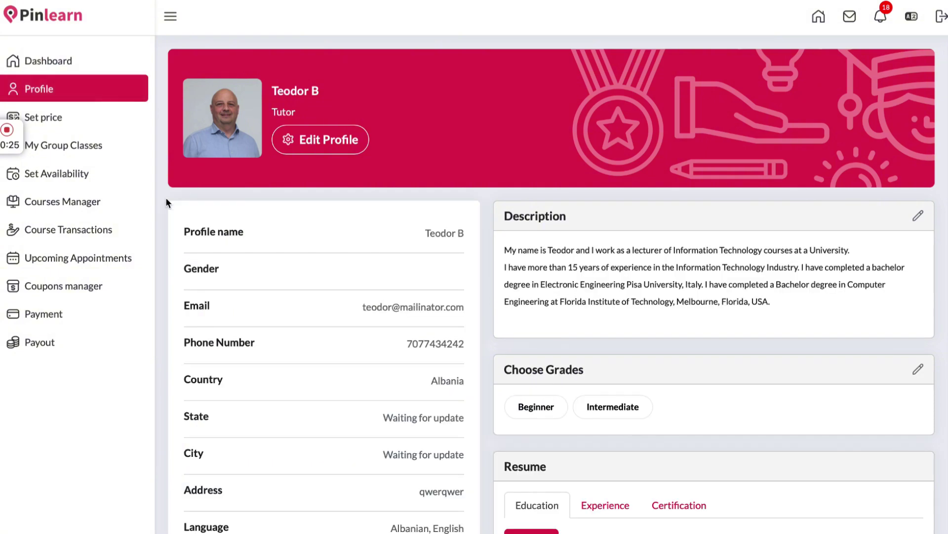
{"action": "scroll", "coordinate": [166, 198], "scroll_direction": "down", "scroll_amount": 9}
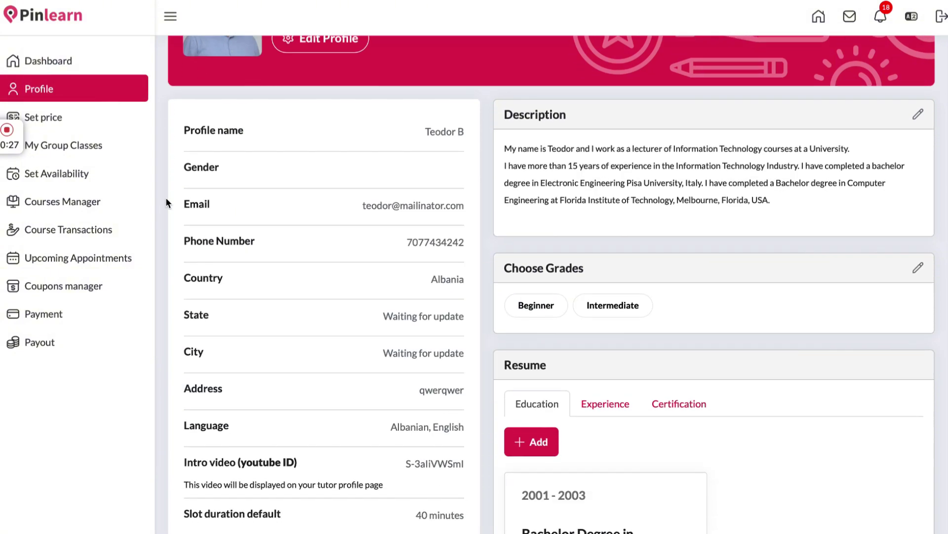
{"action": "scroll", "coordinate": [560, 152], "scroll_direction": "up", "scroll_amount": 1}
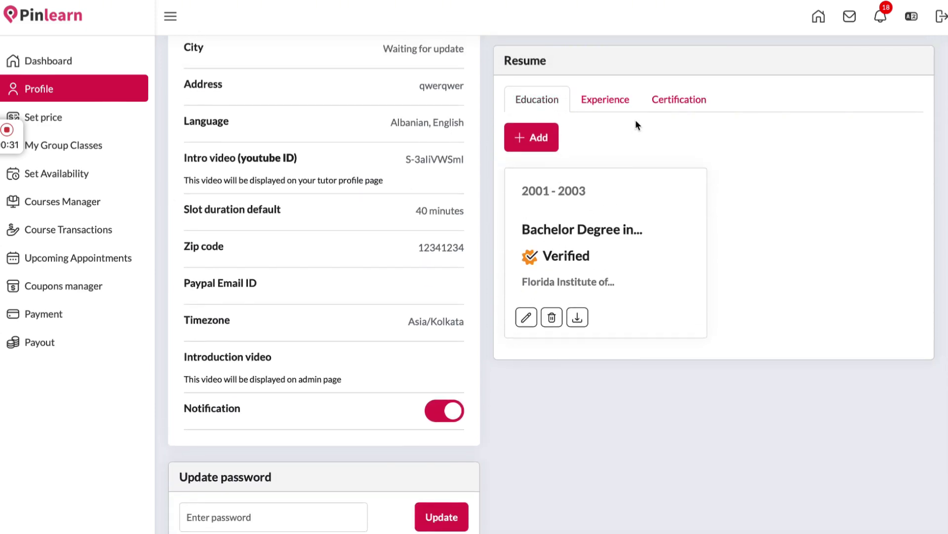
{"action": "scroll", "coordinate": [641, 144], "scroll_direction": "up", "scroll_amount": 8}
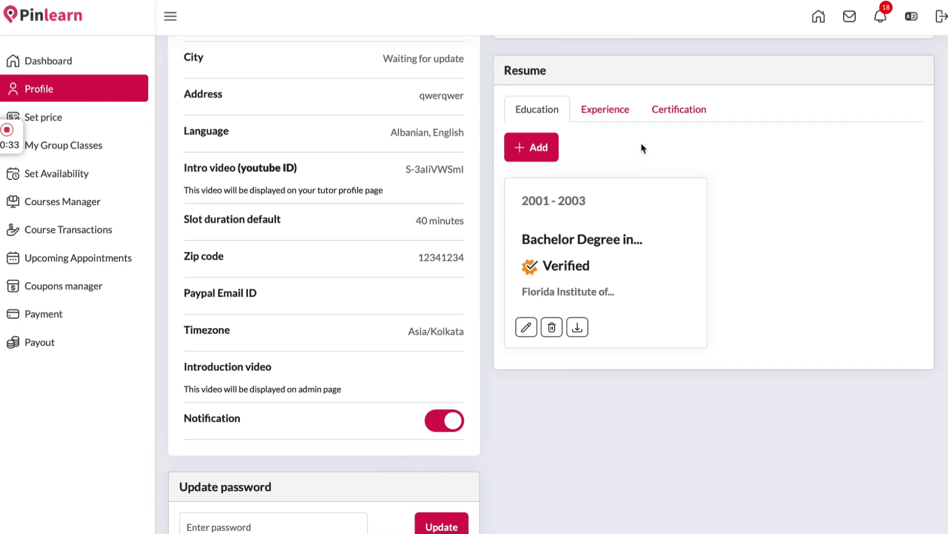
{"action": "left_click", "coordinate": [79, 123]}
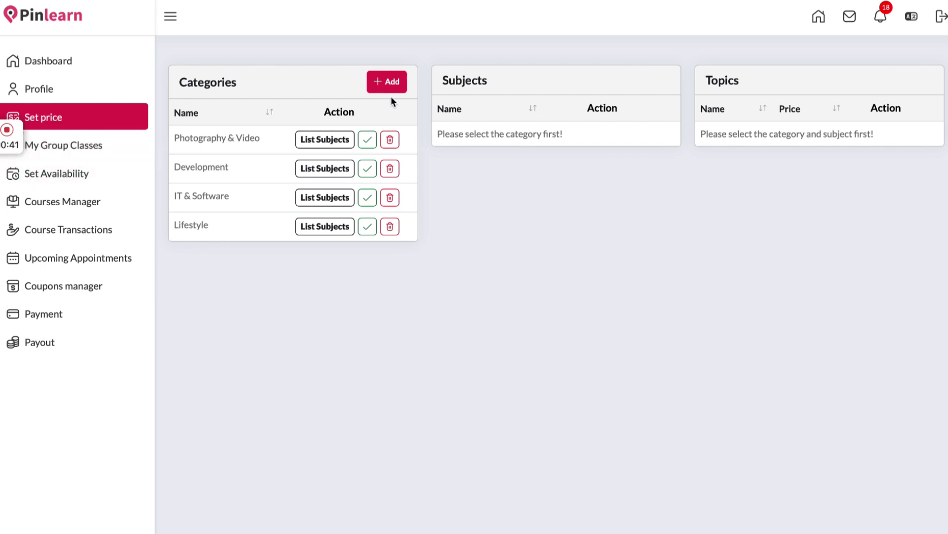
Drill from Photography & Video into Digital Photography's topics (Portrait Photography, $15), then open My Group Classes
{"action": "left_click", "coordinate": [331, 142]}
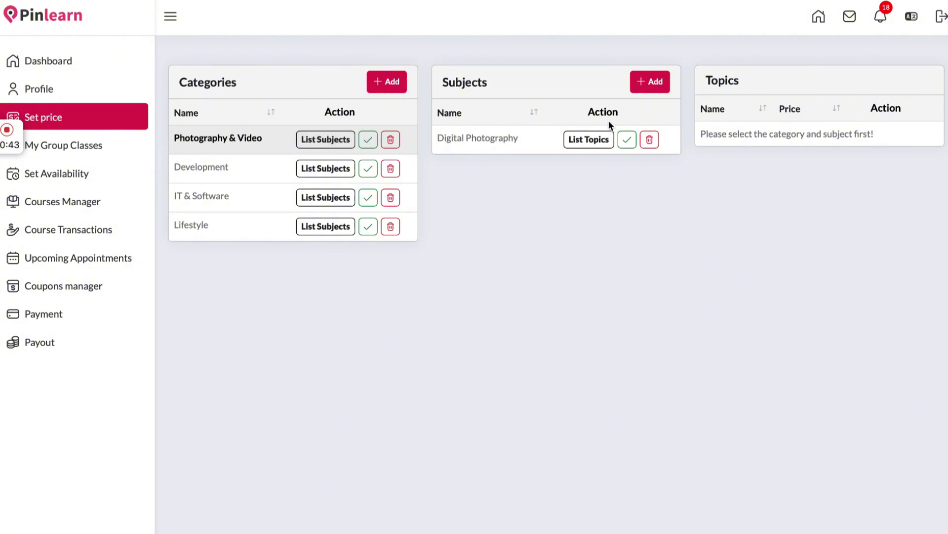
{"action": "left_click", "coordinate": [599, 141]}
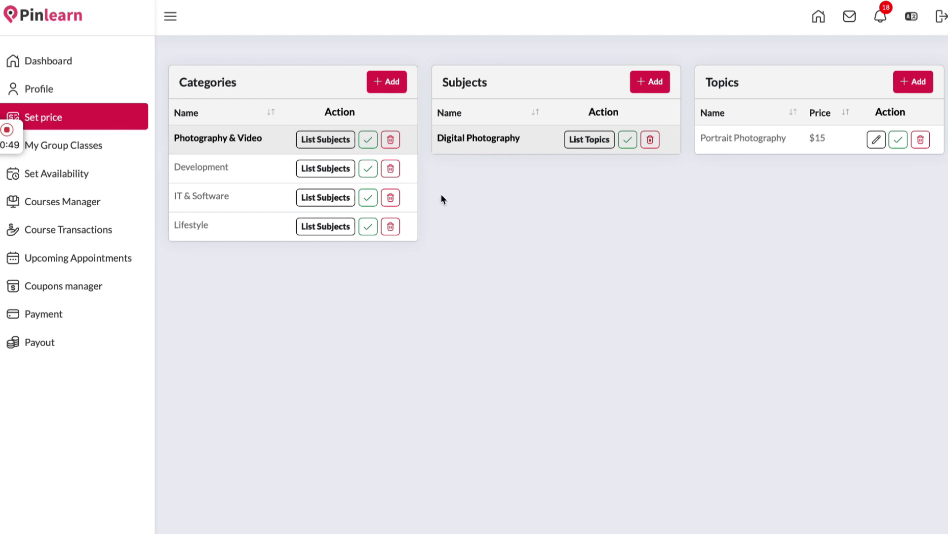
{"action": "left_click", "coordinate": [101, 159]}
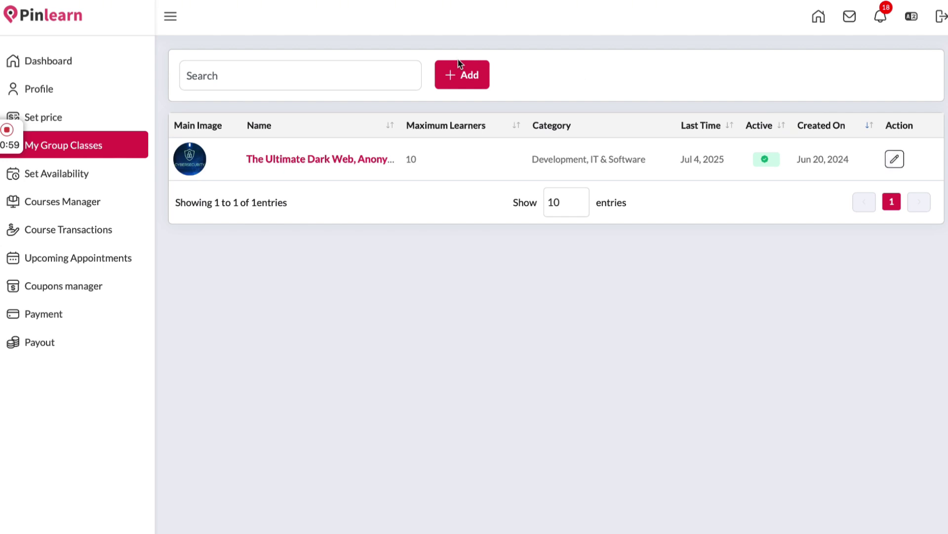
Give a new group class a Saturday 31/08 12:20–1:00 slot, then open Set Availability
{"action": "left_click", "coordinate": [468, 75]}
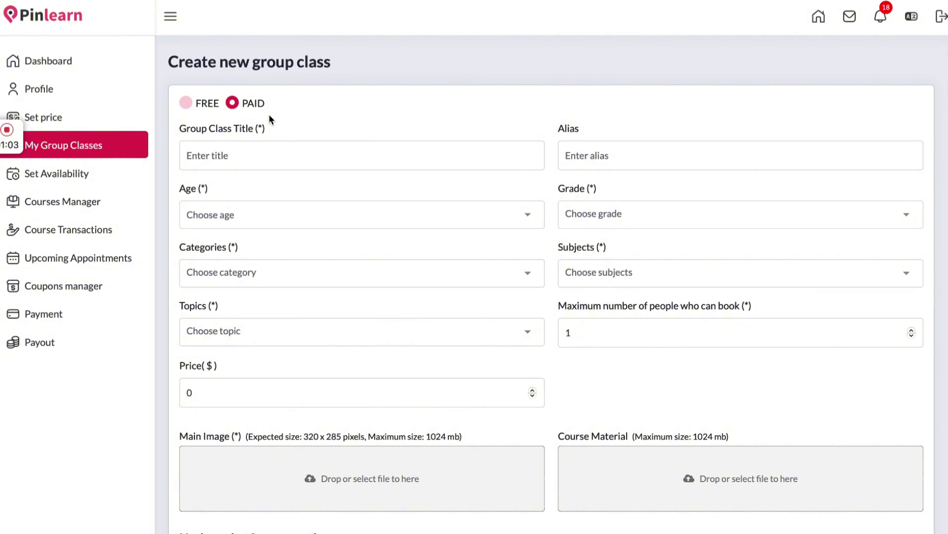
{"action": "scroll", "coordinate": [435, 284], "scroll_direction": "down", "scroll_amount": 1}
{"action": "scroll", "coordinate": [435, 282], "scroll_direction": "down", "scroll_amount": 10}
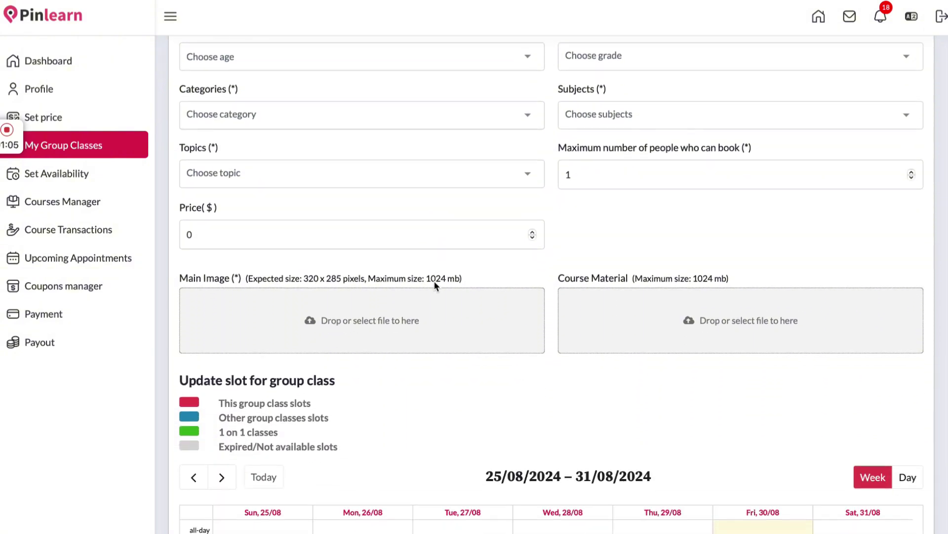
{"action": "scroll", "coordinate": [680, 273], "scroll_direction": "down", "scroll_amount": 2}
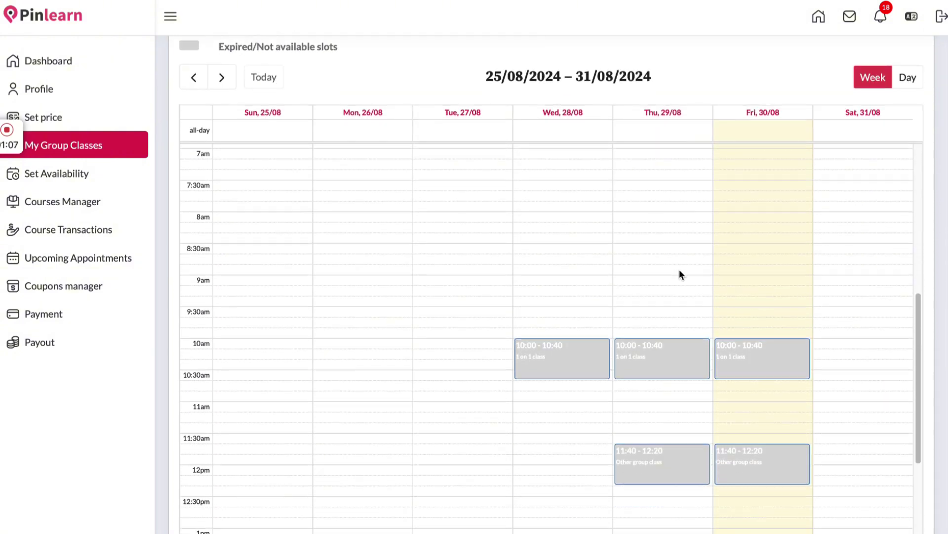
{"action": "scroll", "coordinate": [721, 345], "scroll_direction": "down", "scroll_amount": 1}
{"action": "scroll", "coordinate": [721, 348], "scroll_direction": "down", "scroll_amount": 1}
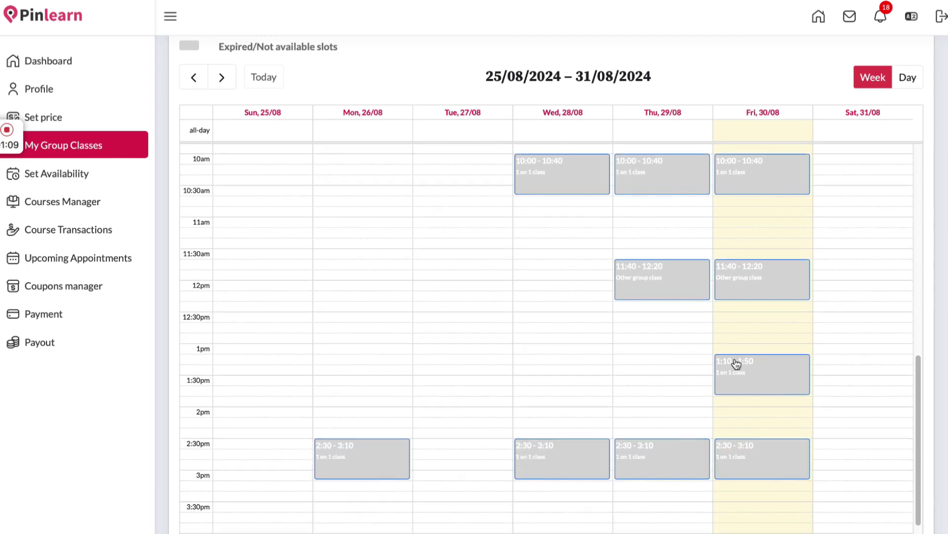
{"action": "left_click", "coordinate": [748, 326]}
{"action": "left_click", "coordinate": [845, 312]}
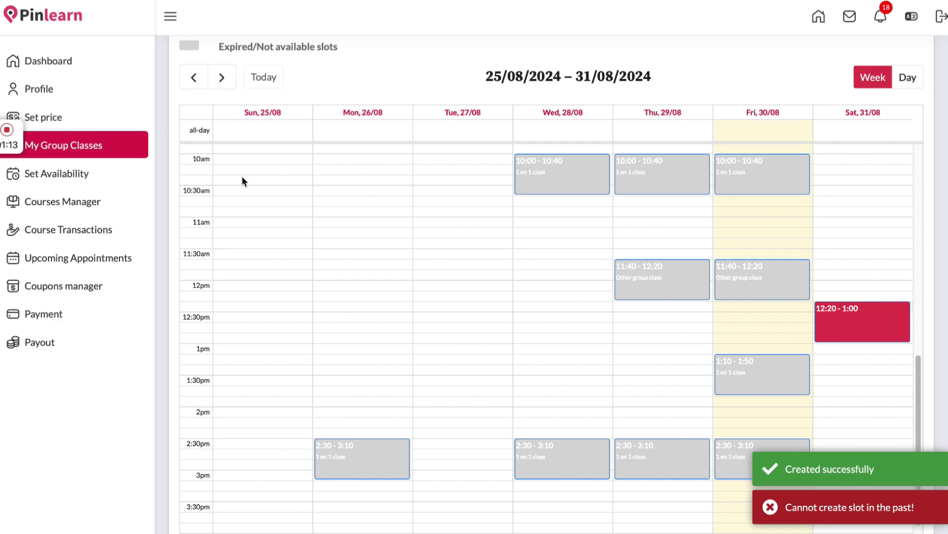
{"action": "left_click", "coordinate": [119, 168]}
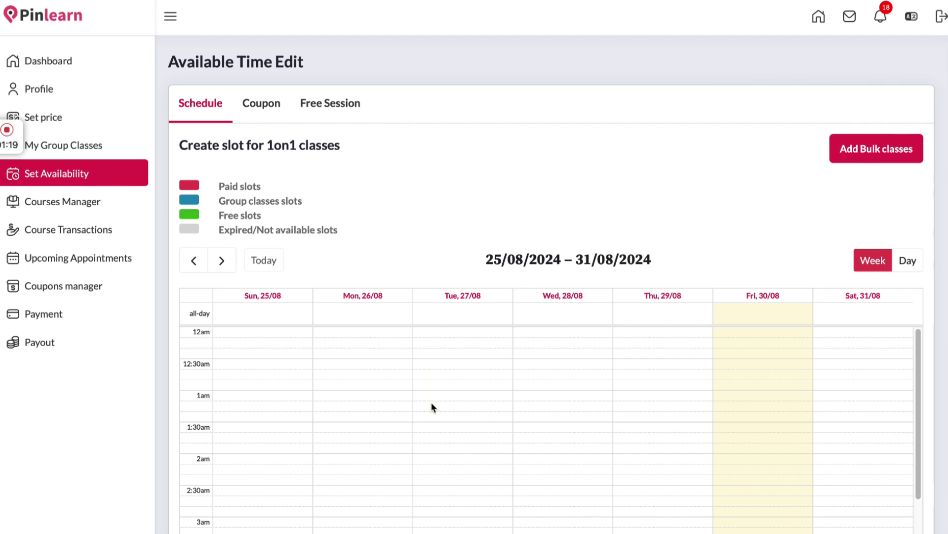
Scroll the week's booked and group-class slots on the availability calendar, then open Courses Manager
{"action": "scroll", "coordinate": [606, 203], "scroll_direction": "down", "scroll_amount": 6}
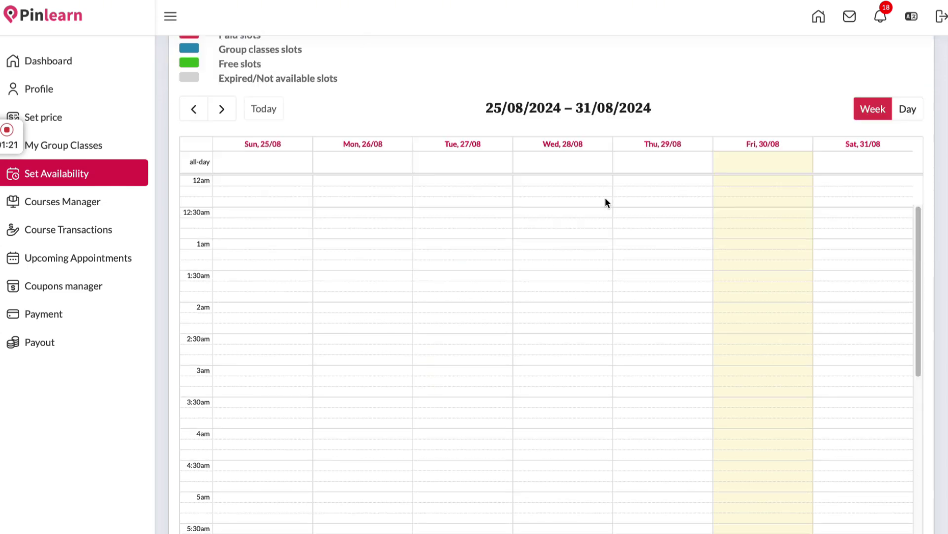
{"action": "scroll", "coordinate": [716, 226], "scroll_direction": "down", "scroll_amount": 8}
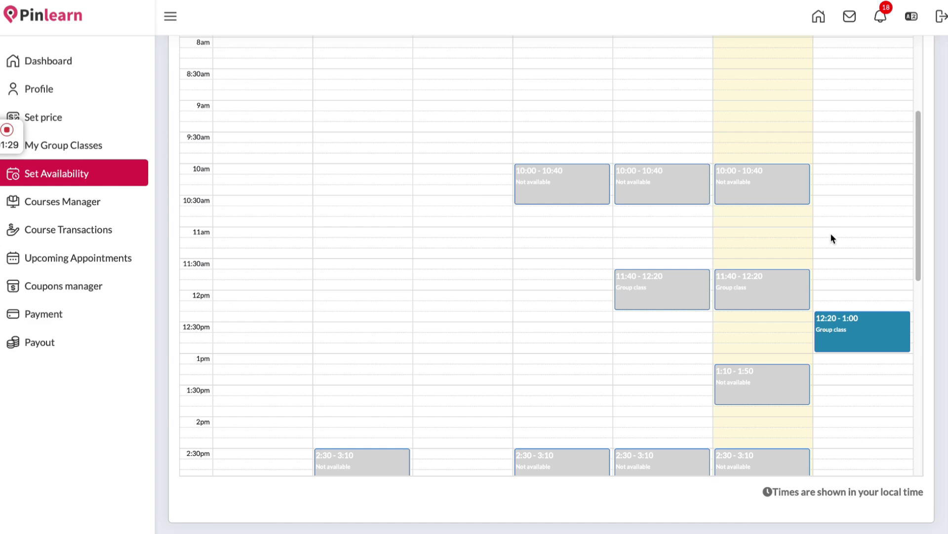
{"action": "left_click", "coordinate": [79, 201]}
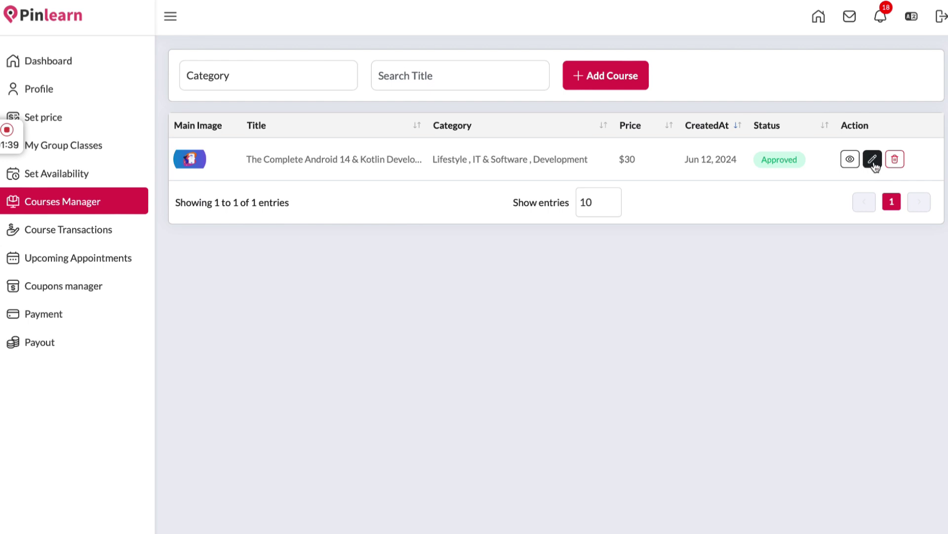
Browse the Add Course Basic Info form, then view Course Transactions with the $30 sale earning $24
{"action": "left_click", "coordinate": [629, 83]}
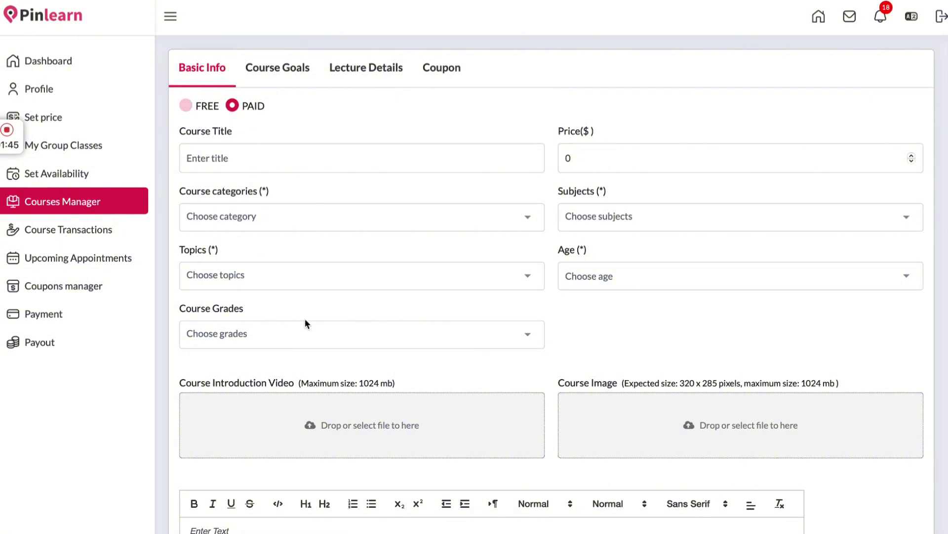
{"action": "scroll", "coordinate": [330, 318], "scroll_direction": "down", "scroll_amount": 3}
{"action": "scroll", "coordinate": [328, 322], "scroll_direction": "up", "scroll_amount": 3}
{"action": "left_click", "coordinate": [93, 229]}
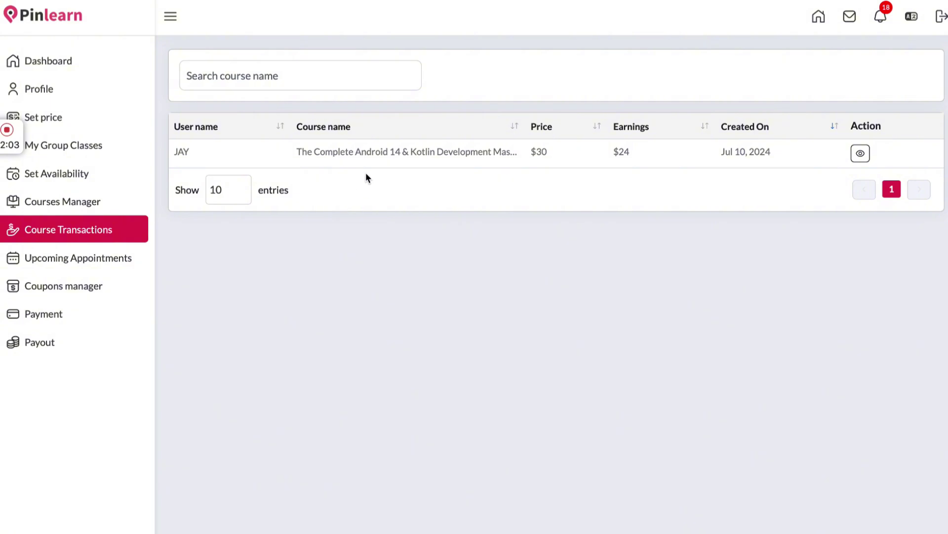
Review upcoming one-on-one and group class appointments and a learner's dates, then open the Coupons manager
{"action": "left_click", "coordinate": [78, 263]}
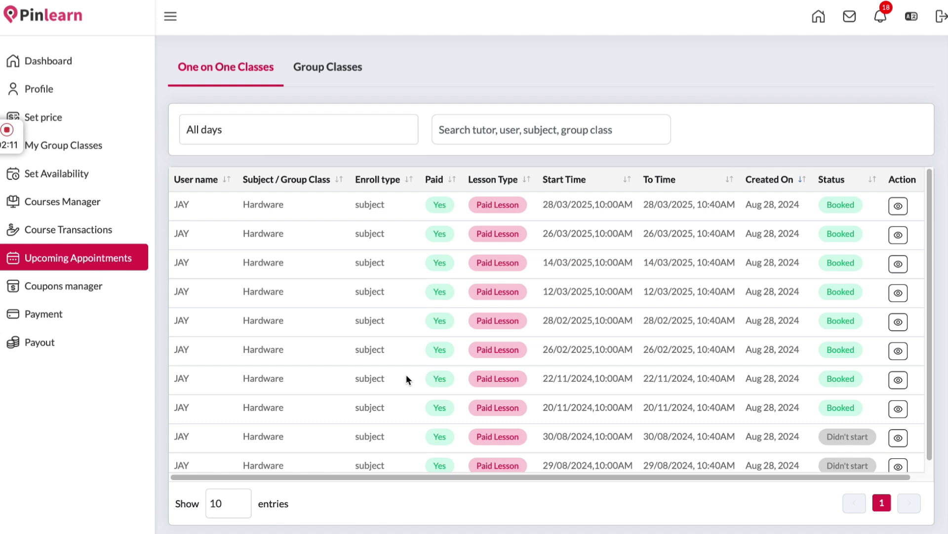
{"action": "scroll", "coordinate": [407, 379], "scroll_direction": "right", "scroll_amount": 1}
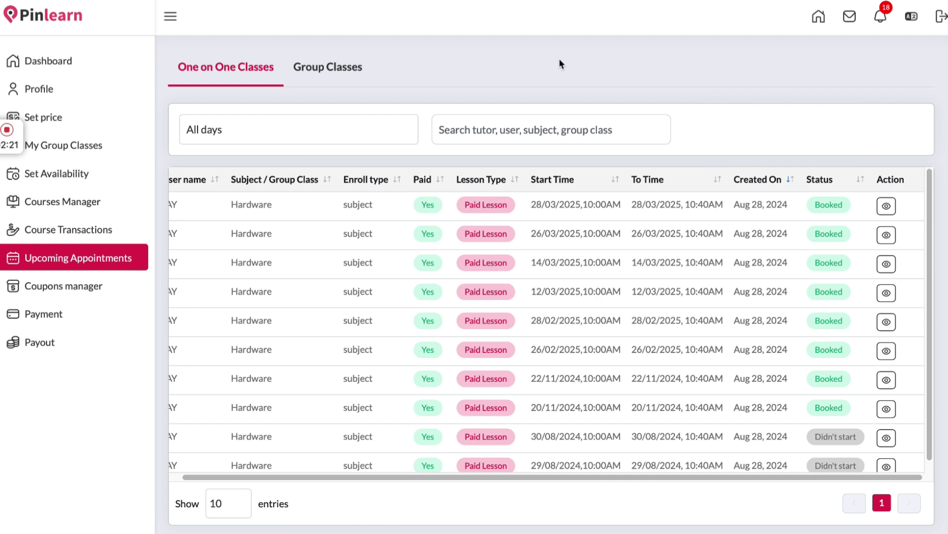
{"action": "left_click", "coordinate": [333, 70]}
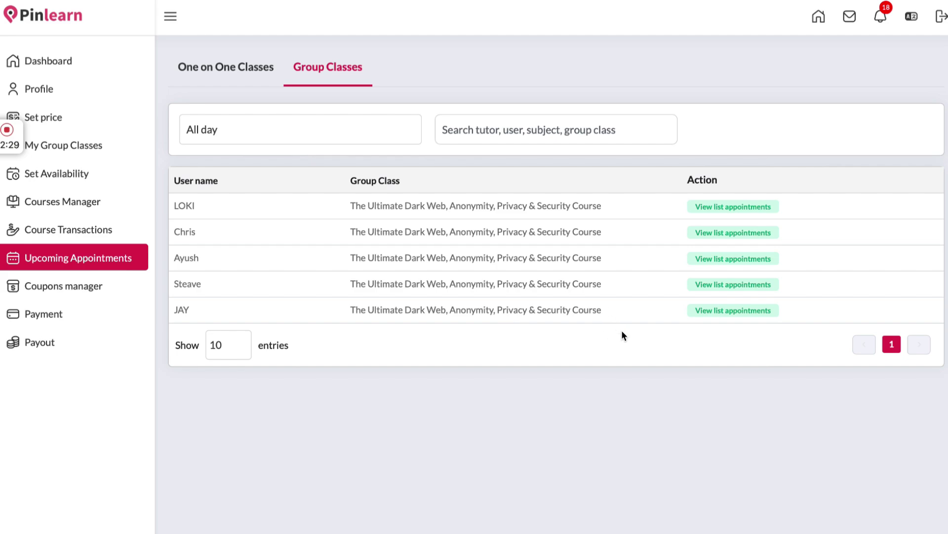
{"action": "left_click", "coordinate": [692, 310]}
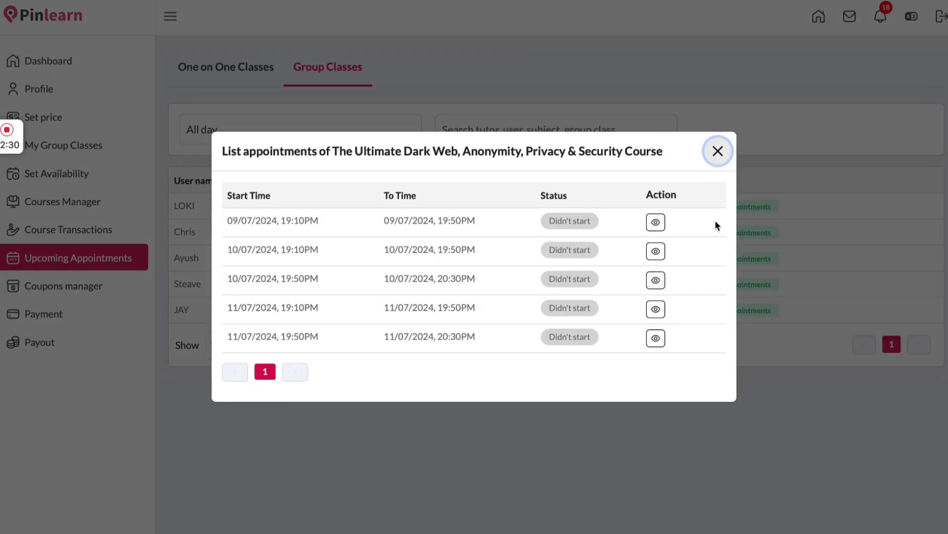
{"action": "left_click", "coordinate": [716, 154]}
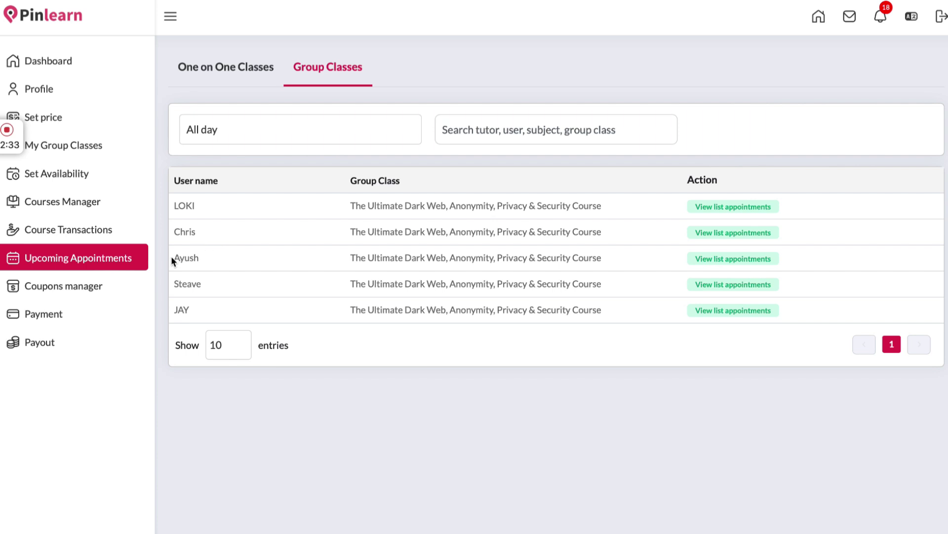
{"action": "left_click", "coordinate": [114, 286]}
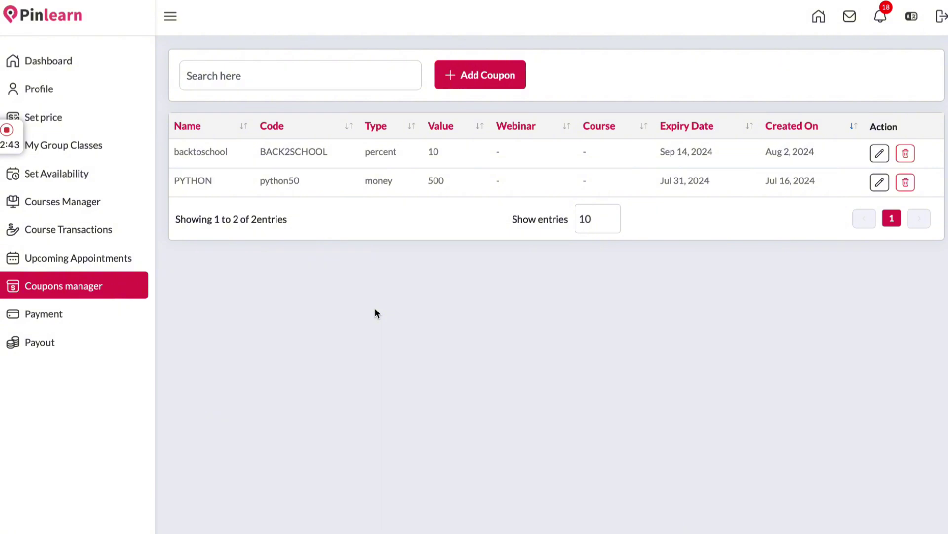
Look over the Add Coupon form, keeping Percent (%) discount type unsaved, then open the Payment accounts
{"action": "left_click", "coordinate": [487, 75]}
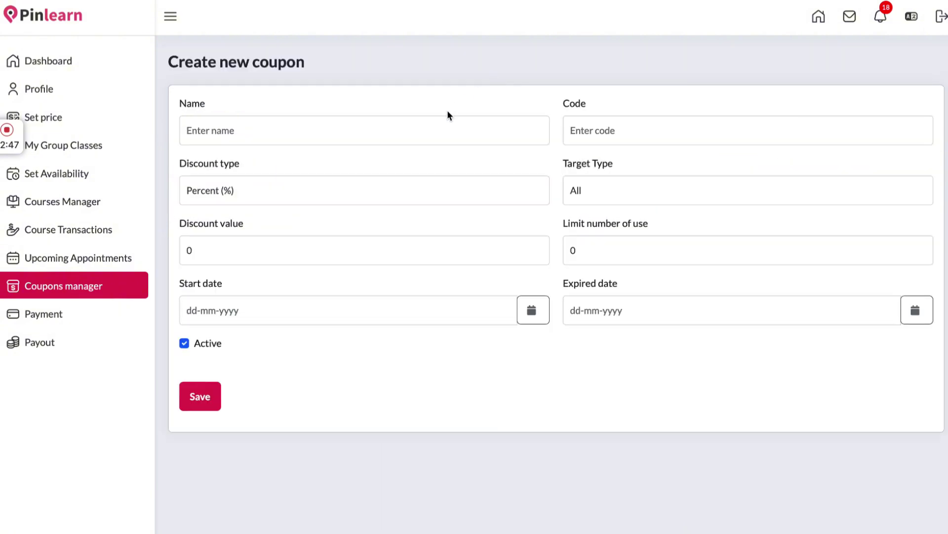
{"action": "left_click", "coordinate": [442, 192]}
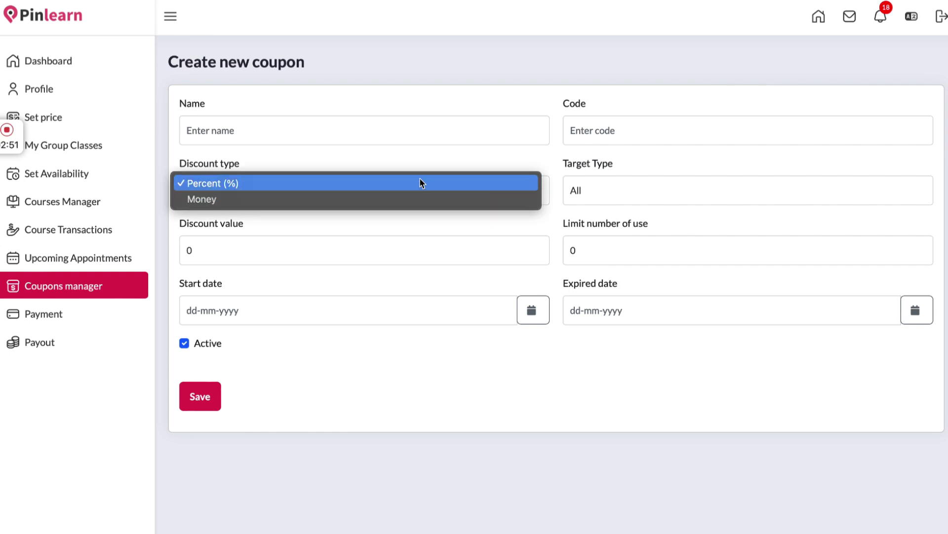
{"action": "left_click", "coordinate": [448, 154]}
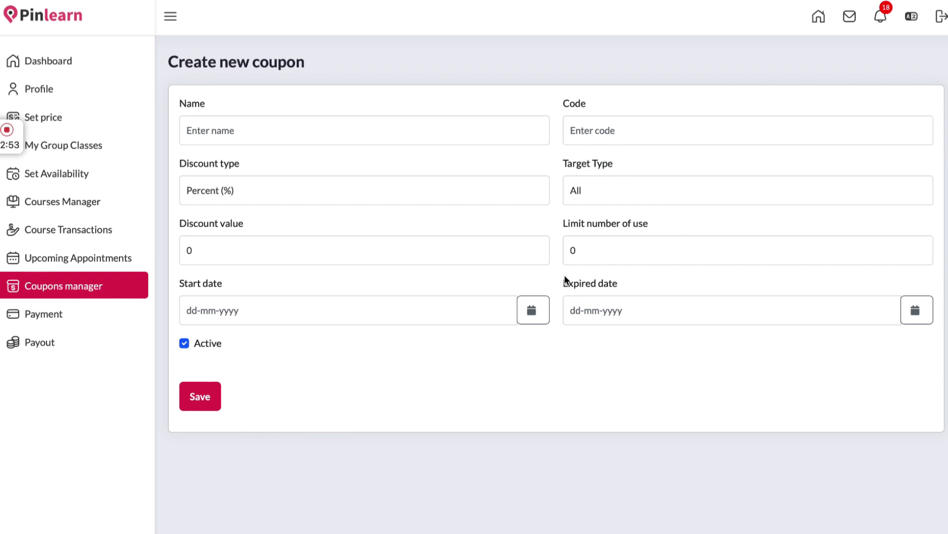
{"action": "left_click", "coordinate": [614, 130]}
{"action": "left_click", "coordinate": [93, 320]}
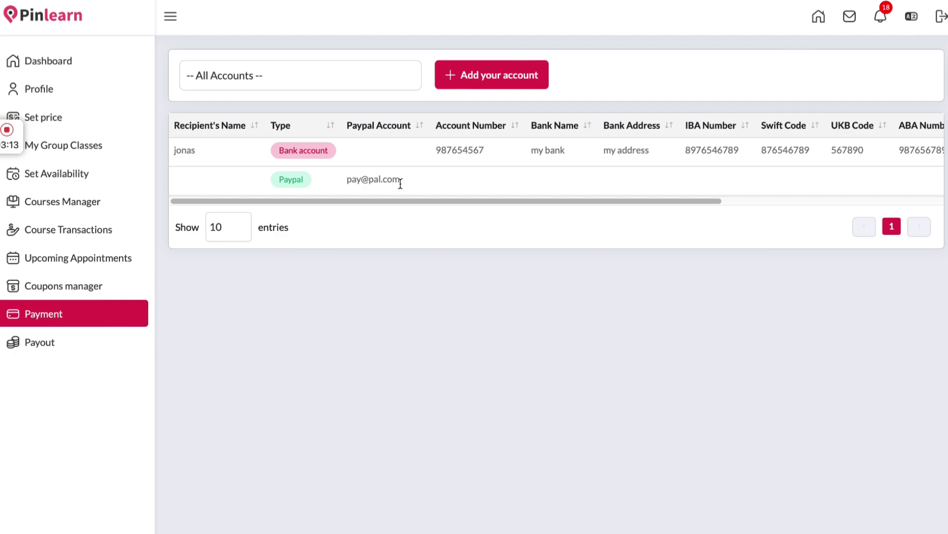
Review the $30 total earnings breakdown, then show the rejected Aug 2, 2024 payout request
{"action": "left_click", "coordinate": [113, 348]}
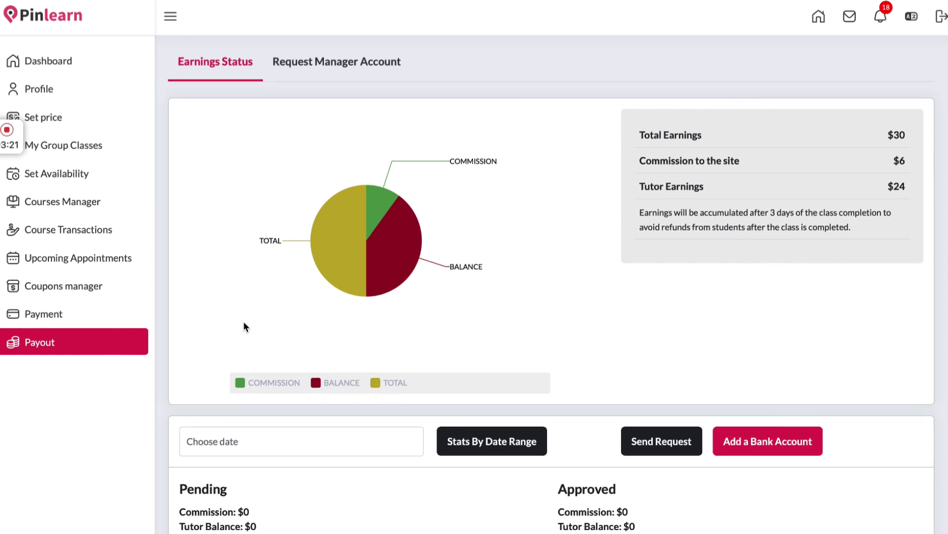
{"action": "scroll", "coordinate": [244, 321], "scroll_direction": "down", "scroll_amount": 1}
{"action": "scroll", "coordinate": [378, 487], "scroll_direction": "up", "scroll_amount": 1}
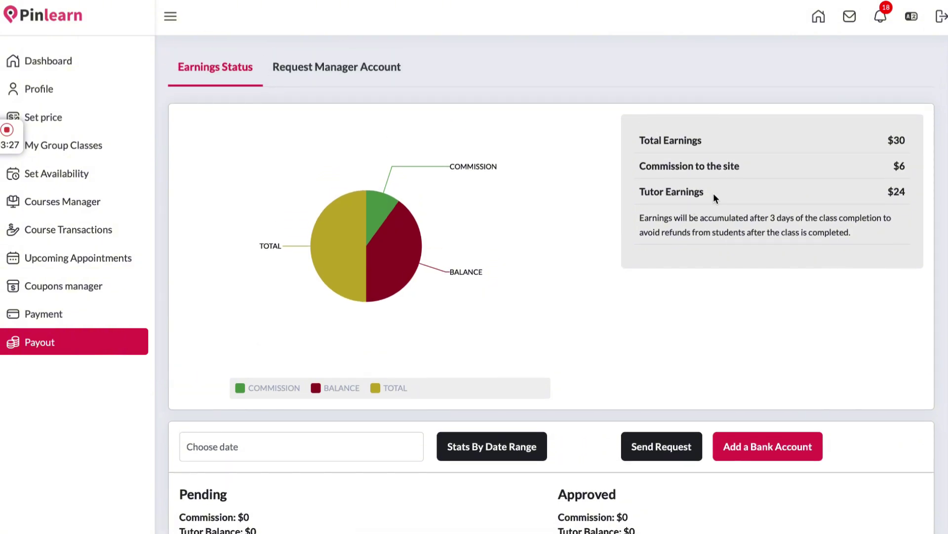
{"action": "left_click", "coordinate": [339, 64]}
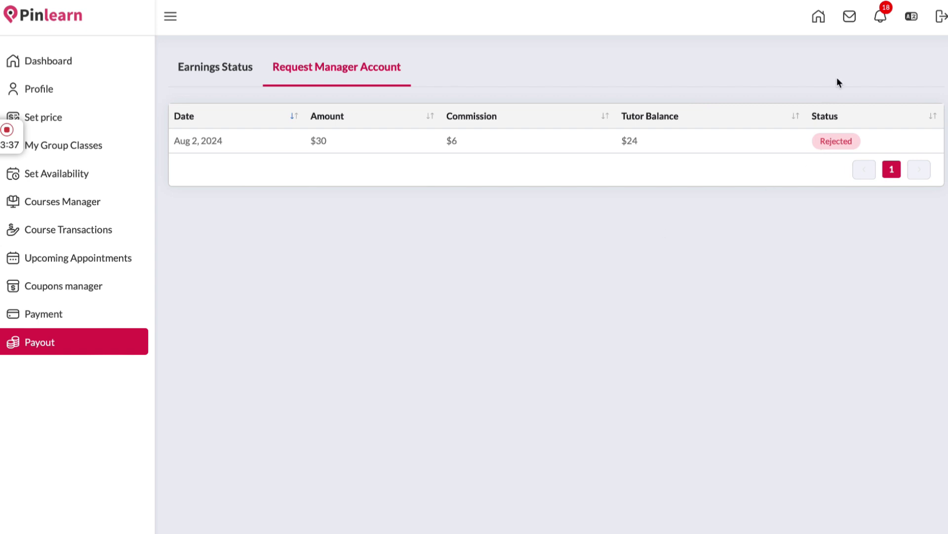
Read the inbox conversation, then mark the second lesson-booking notification as read, leaving 17 unread
{"action": "left_click", "coordinate": [850, 15]}
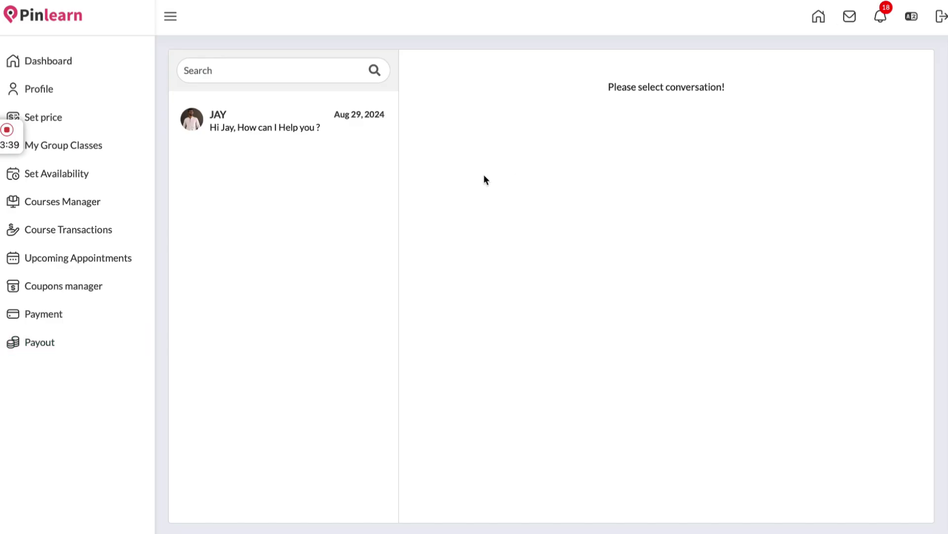
{"action": "left_click", "coordinate": [287, 132]}
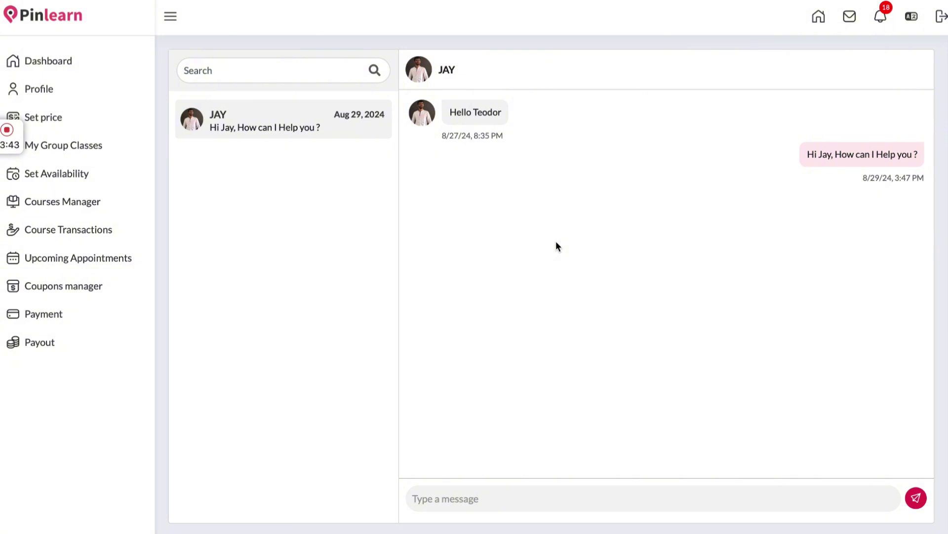
{"action": "left_click", "coordinate": [529, 502]}
{"action": "left_click", "coordinate": [887, 19]}
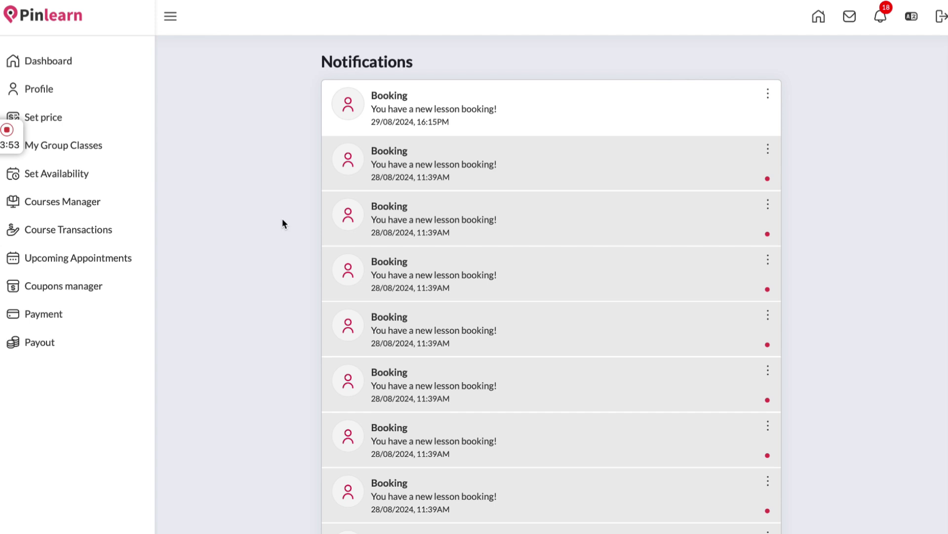
{"action": "left_click", "coordinate": [449, 176]}
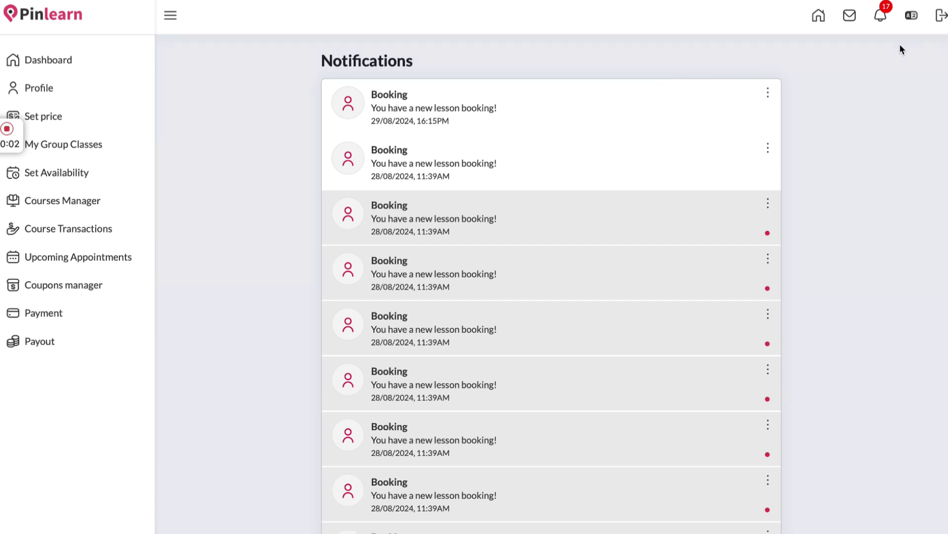
Switch to the admin dashboard, expand the sidebar, and scroll the stats: 42 students, 27 tutors, 733 appointments
{"action": "left_click", "coordinate": [409, 2]}
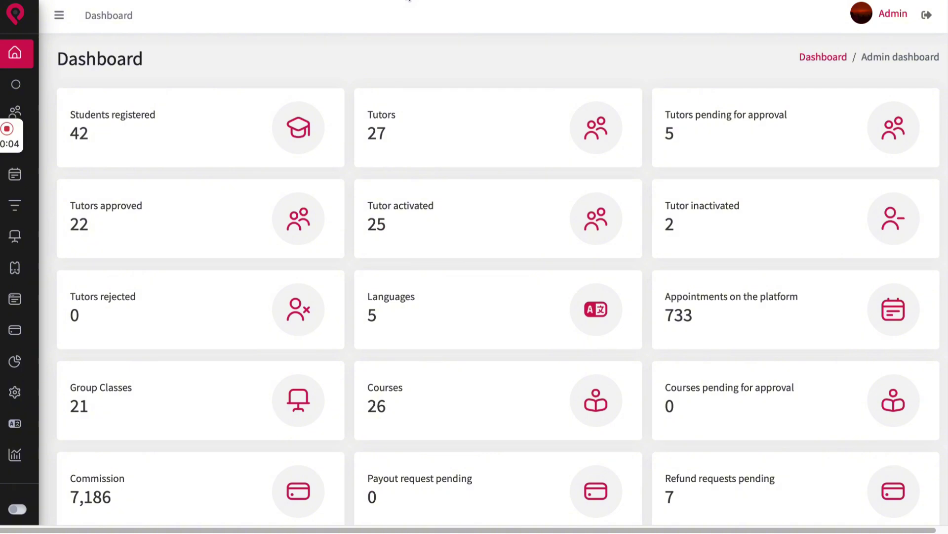
{"action": "left_click", "coordinate": [58, 15]}
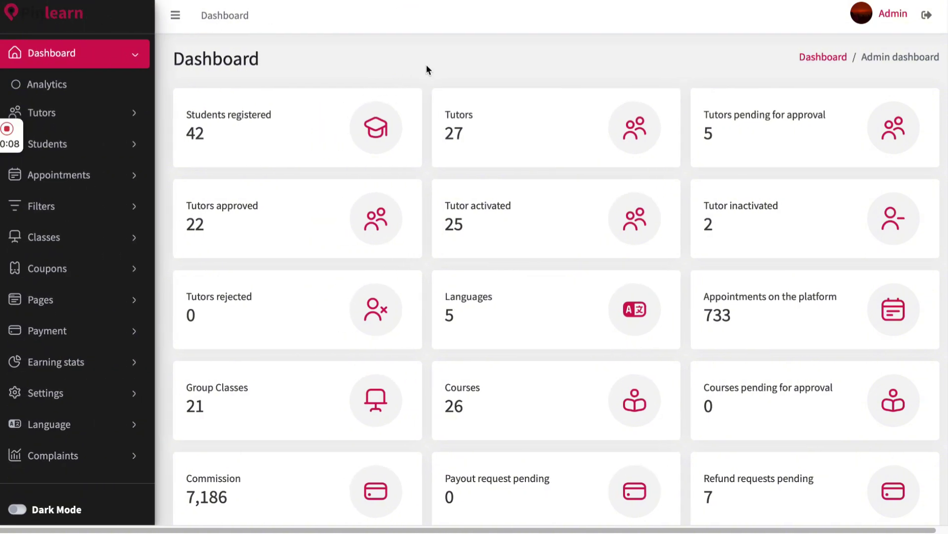
{"action": "scroll", "coordinate": [427, 69], "scroll_direction": "down", "scroll_amount": 3}
{"action": "scroll", "coordinate": [428, 67], "scroll_direction": "up", "scroll_amount": 2}
{"action": "scroll", "coordinate": [427, 69], "scroll_direction": "down", "scroll_amount": 1}
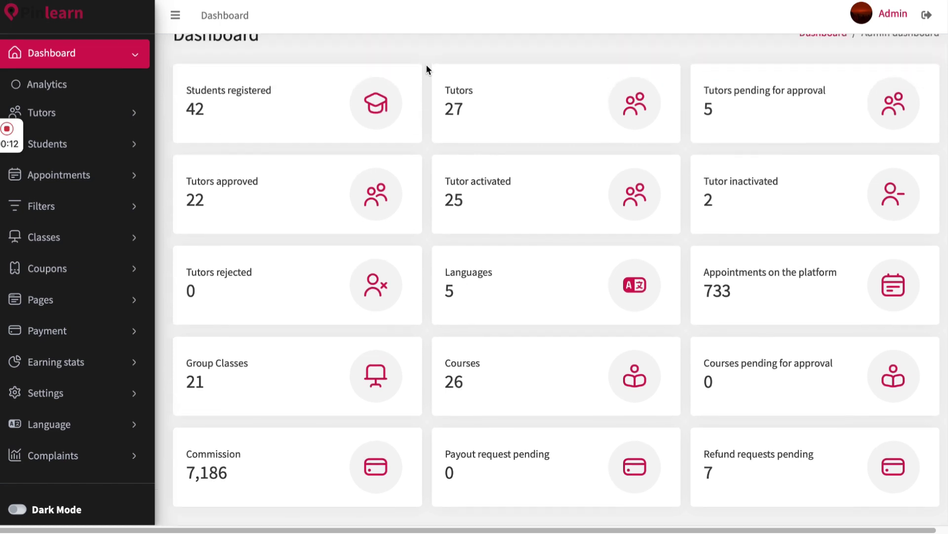
{"action": "scroll", "coordinate": [433, 158], "scroll_direction": "down", "scroll_amount": 2}
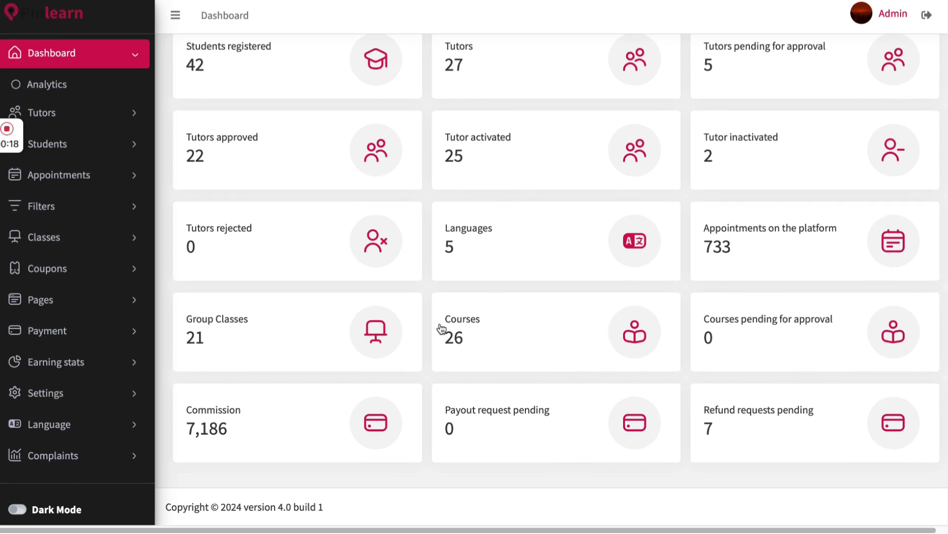
{"action": "left_click", "coordinate": [81, 112]}
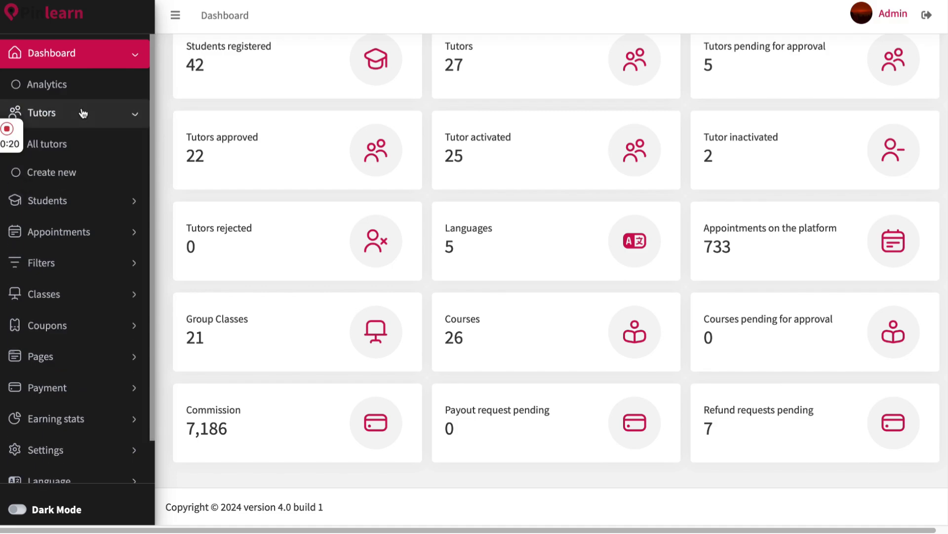
Open All tutors and scroll right to the approval and status columns for the 27 tutors
{"action": "left_click", "coordinate": [90, 155]}
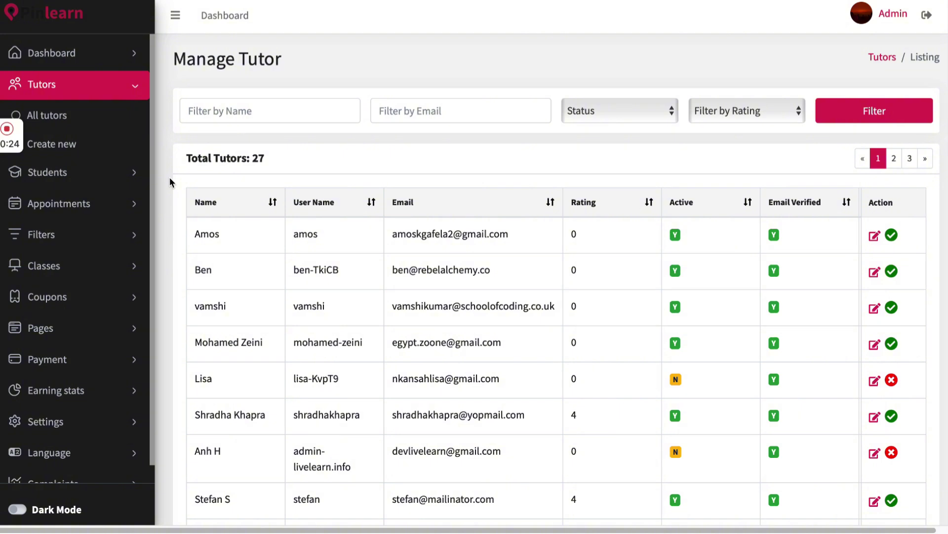
{"action": "scroll", "coordinate": [297, 278], "scroll_direction": "right", "scroll_amount": 10}
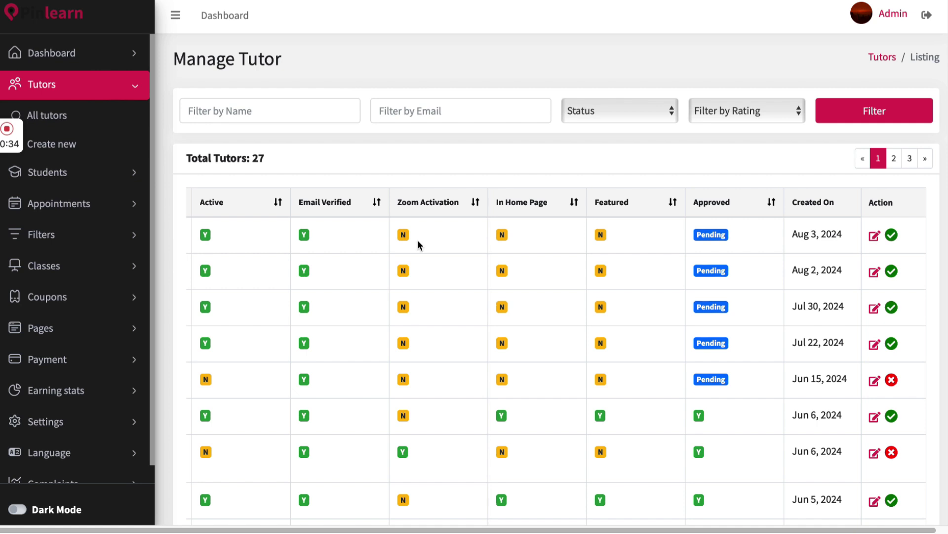
{"action": "scroll", "coordinate": [530, 226], "scroll_direction": "right", "scroll_amount": 1}
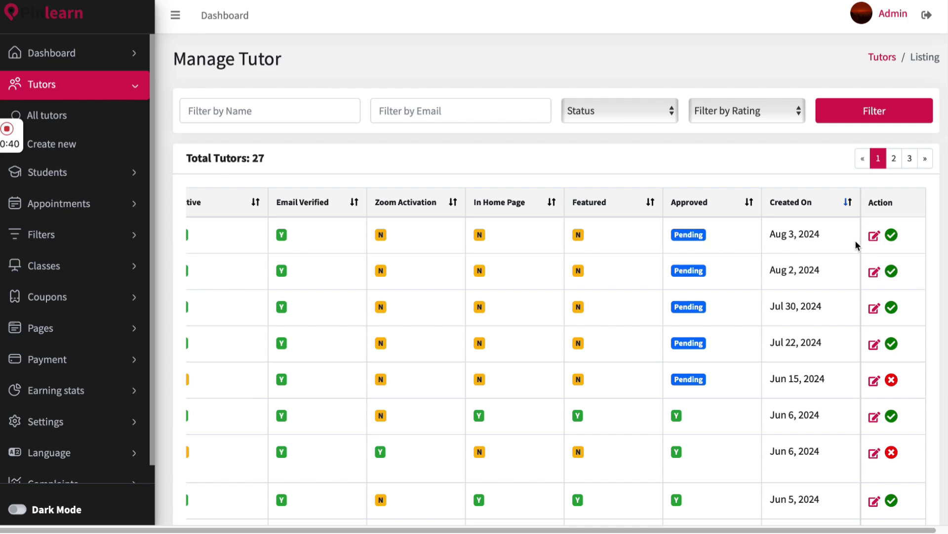
Open the first tutor's edit form and review the uploaded certification document
{"action": "left_click", "coordinate": [873, 236]}
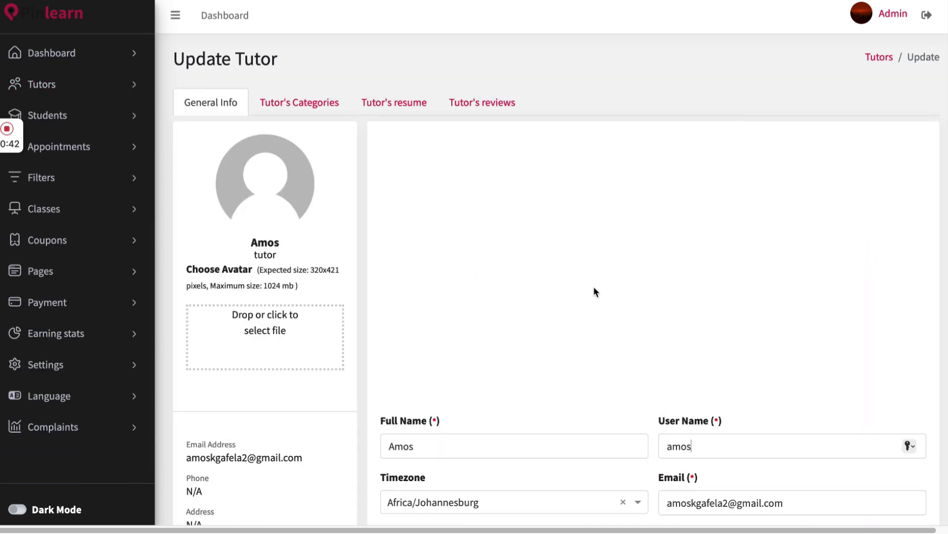
{"action": "scroll", "coordinate": [595, 290], "scroll_direction": "down", "scroll_amount": 7}
{"action": "scroll", "coordinate": [595, 290], "scroll_direction": "down", "scroll_amount": 6}
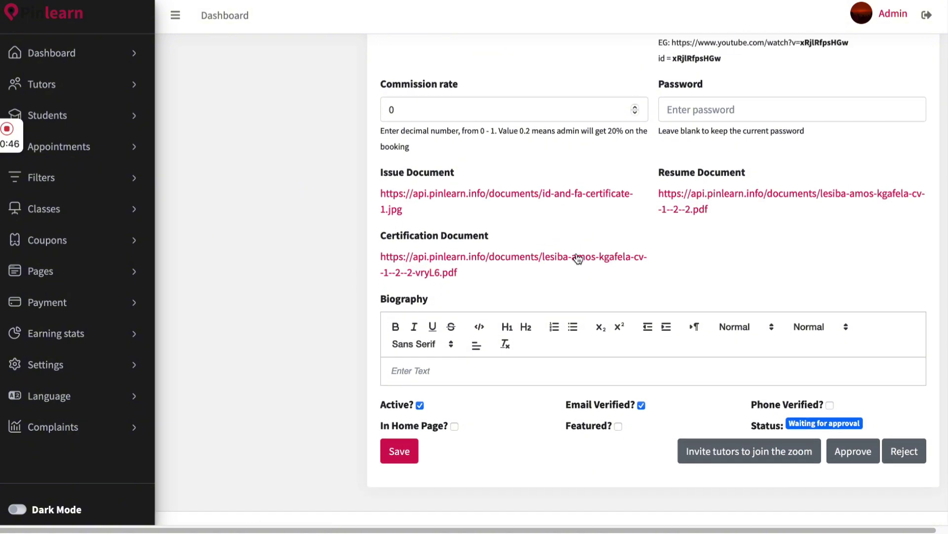
{"action": "left_click", "coordinate": [577, 257]}
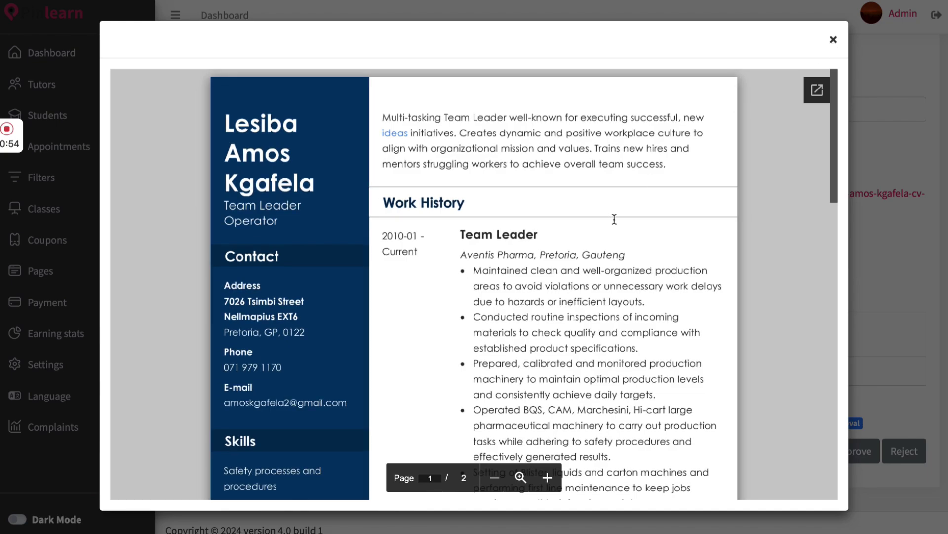
{"action": "scroll", "coordinate": [614, 218], "scroll_direction": "down", "scroll_amount": 4}
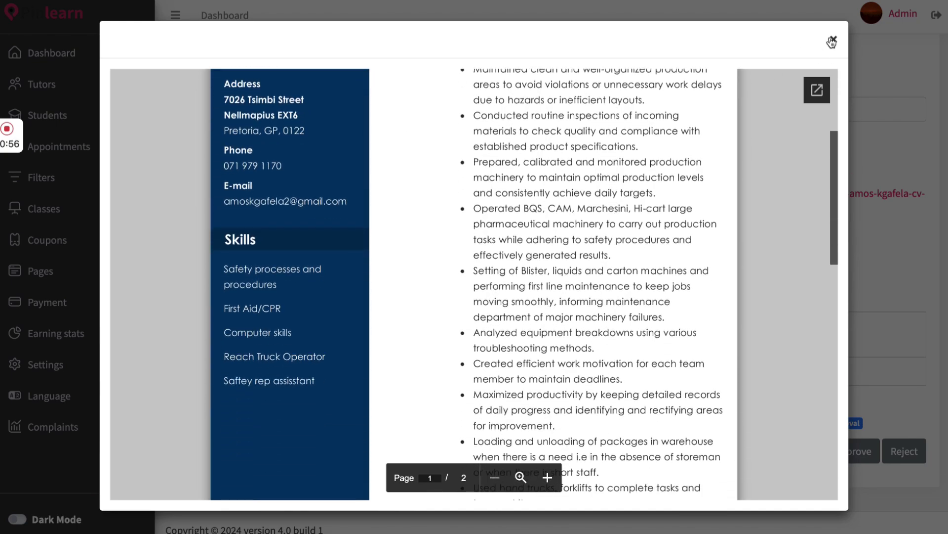
{"action": "left_click", "coordinate": [832, 42]}
View the tutor's uploaded identity document, then close it
{"action": "left_click", "coordinate": [492, 196]}
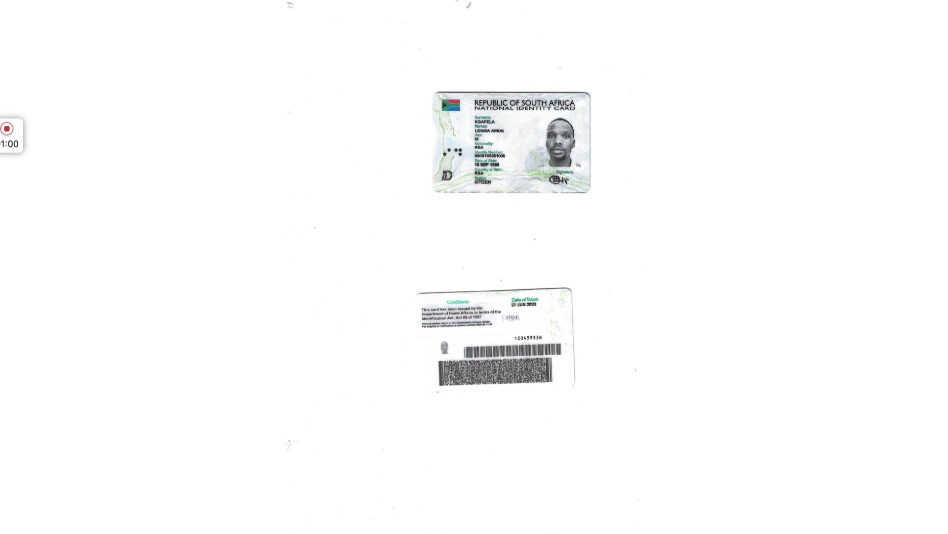
{"action": "key", "text": "ctrl+w"}
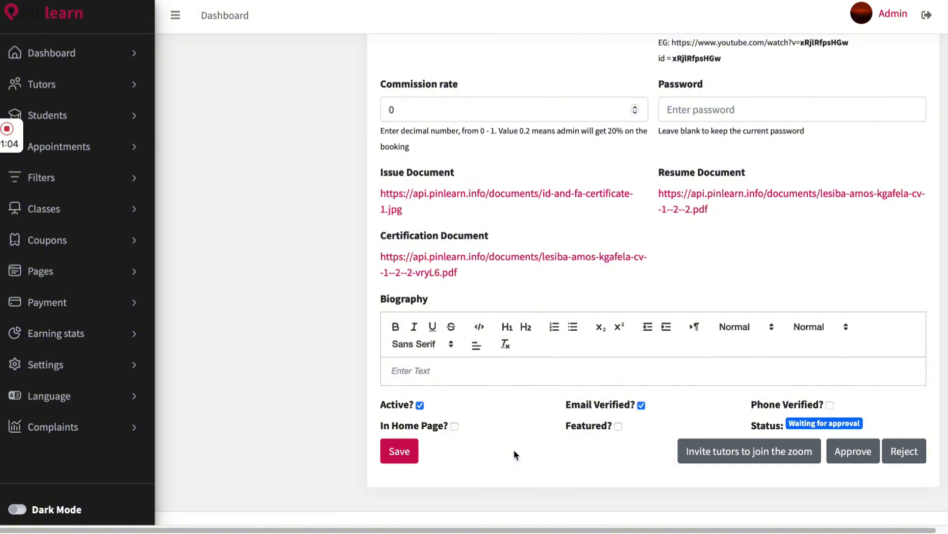
{"action": "left_click", "coordinate": [114, 119]}
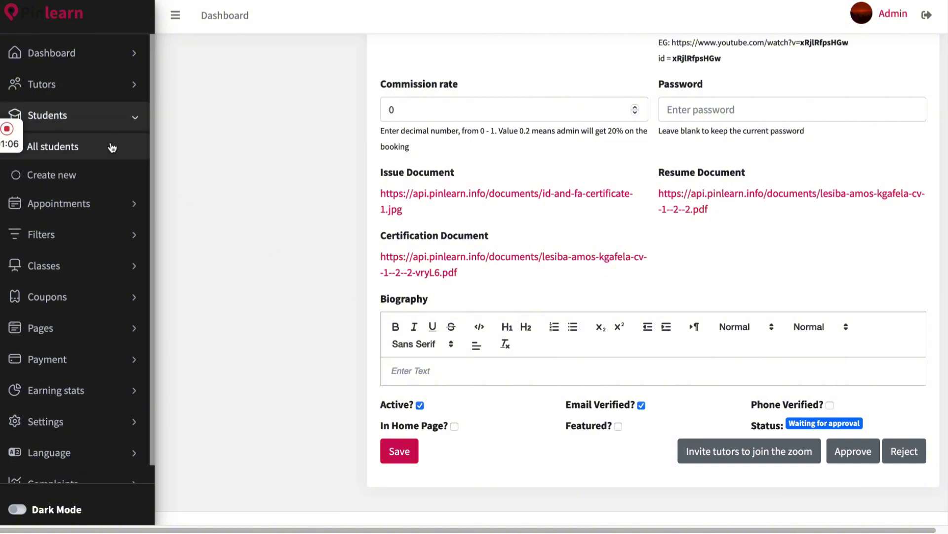
Look over the 42 students, then open the All Appointments list
{"action": "left_click", "coordinate": [112, 147]}
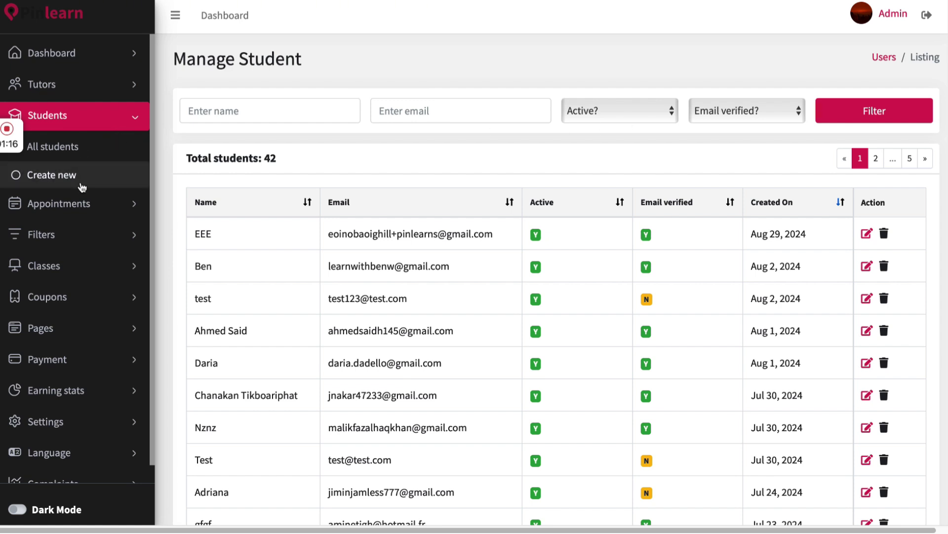
{"action": "left_click", "coordinate": [82, 203]}
{"action": "left_click", "coordinate": [81, 234]}
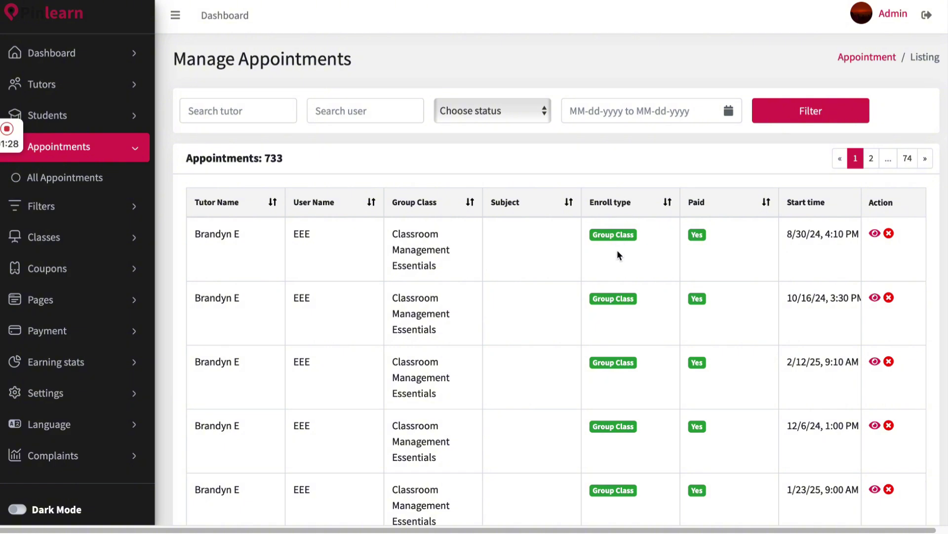
Scroll across the 733 appointments' columns and open the date range calendar
{"action": "scroll", "coordinate": [618, 254], "scroll_direction": "right", "scroll_amount": 5}
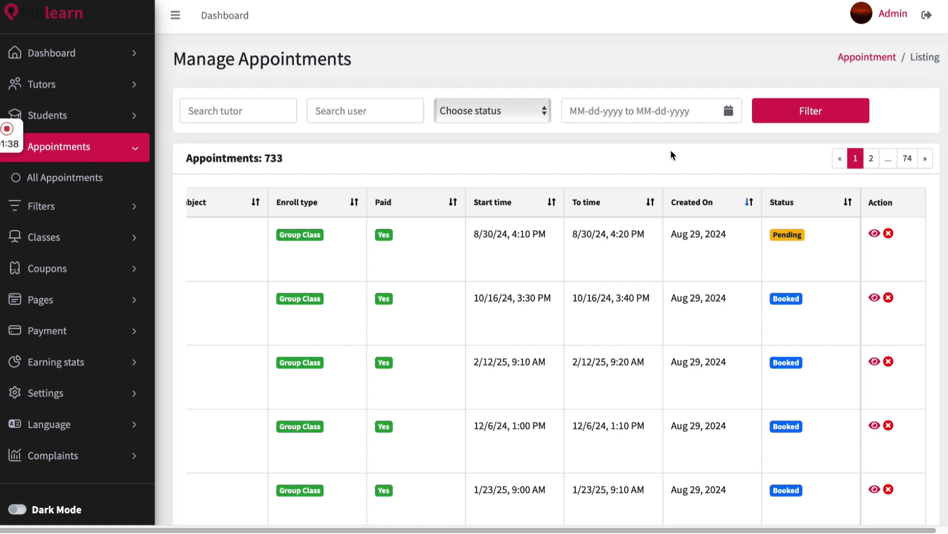
{"action": "left_click", "coordinate": [730, 115]}
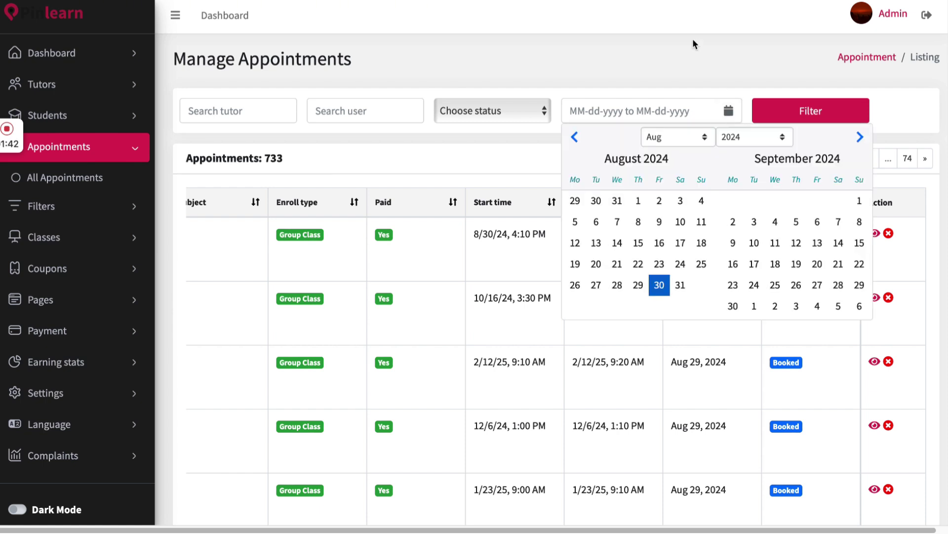
{"action": "left_click", "coordinate": [68, 220]}
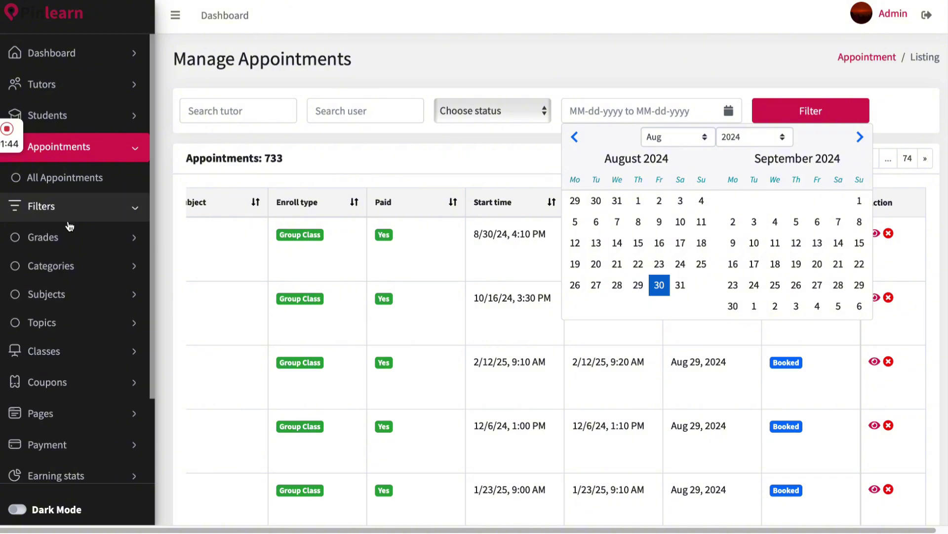
Browse the All grades list, then the All categories list
{"action": "left_click", "coordinate": [65, 240]}
{"action": "left_click", "coordinate": [69, 265]}
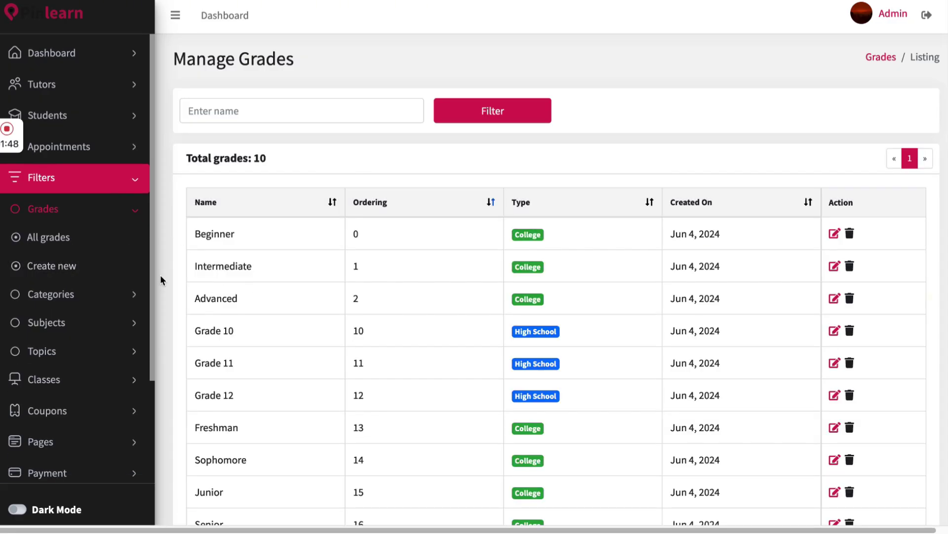
{"action": "scroll", "coordinate": [162, 283], "scroll_direction": "down", "scroll_amount": 2}
{"action": "scroll", "coordinate": [163, 284], "scroll_direction": "down", "scroll_amount": 1}
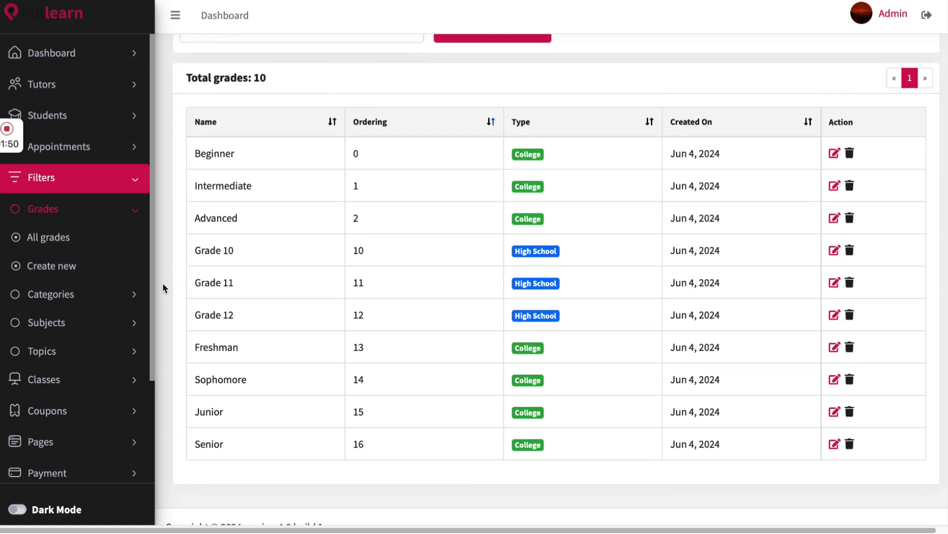
{"action": "scroll", "coordinate": [163, 288], "scroll_direction": "up", "scroll_amount": 1}
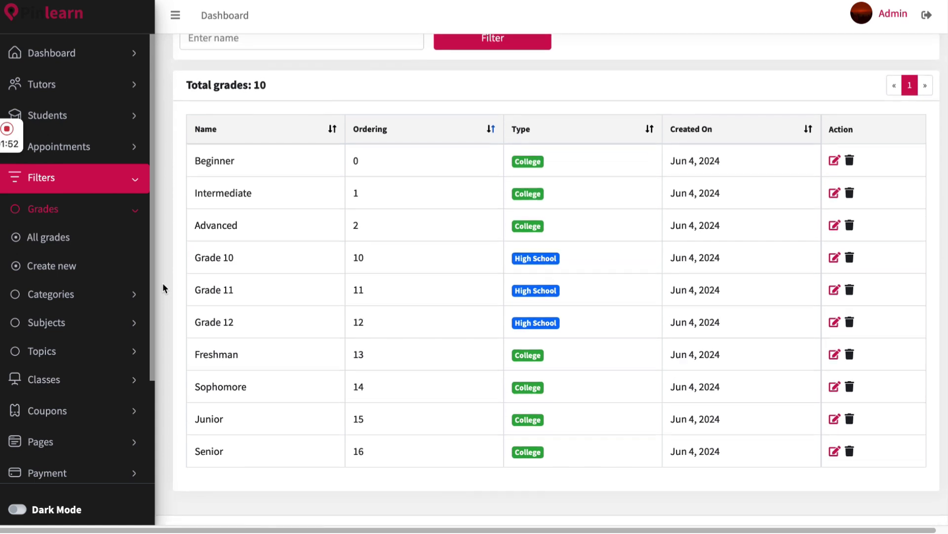
{"action": "left_click", "coordinate": [77, 293]}
{"action": "left_click", "coordinate": [80, 323]}
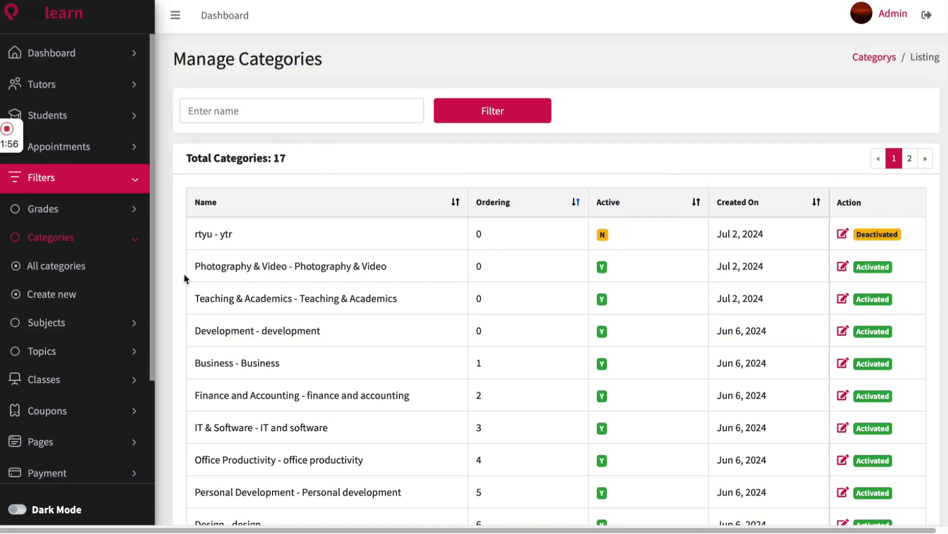
{"action": "scroll", "coordinate": [181, 279], "scroll_direction": "down", "scroll_amount": 3}
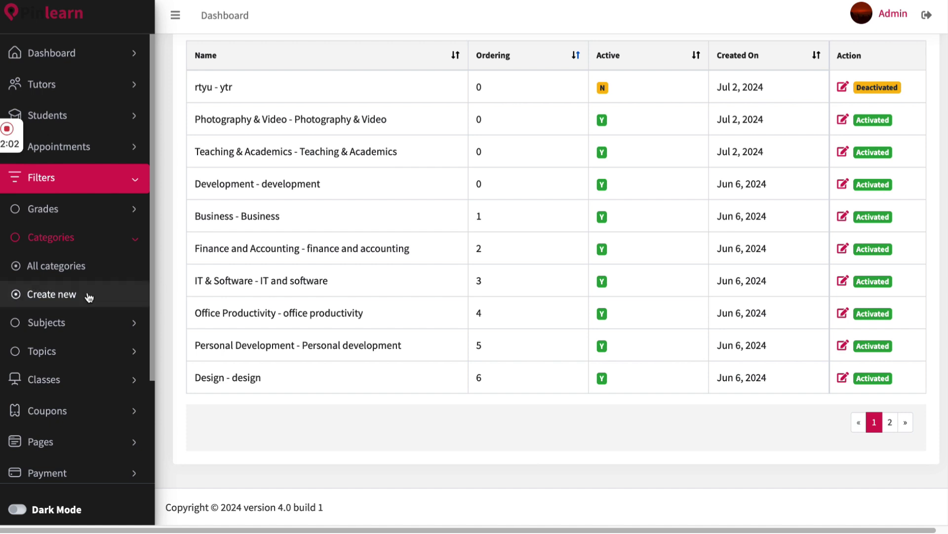
View All subjects, then open All topics with its 195 topics
{"action": "left_click", "coordinate": [89, 322]}
{"action": "left_click", "coordinate": [88, 348]}
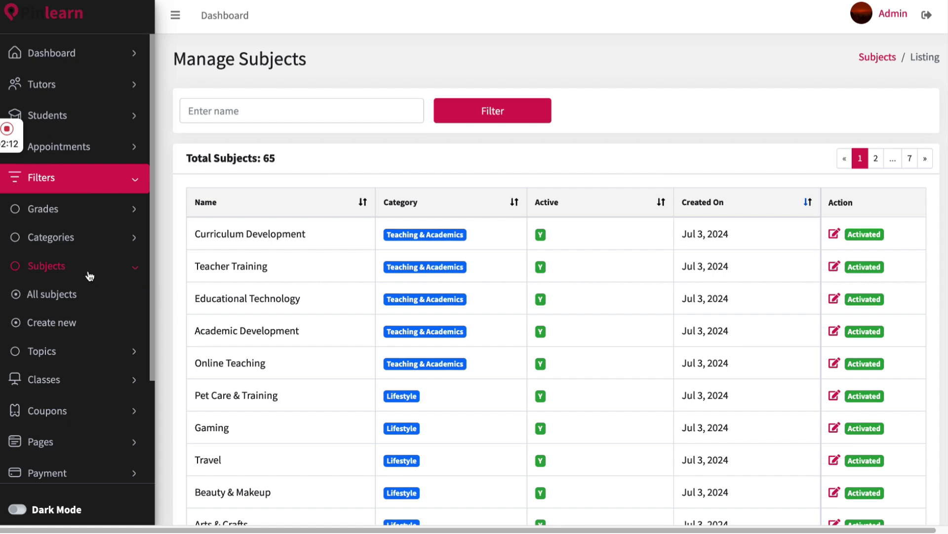
{"action": "left_click", "coordinate": [91, 350]}
{"action": "left_click", "coordinate": [86, 383]}
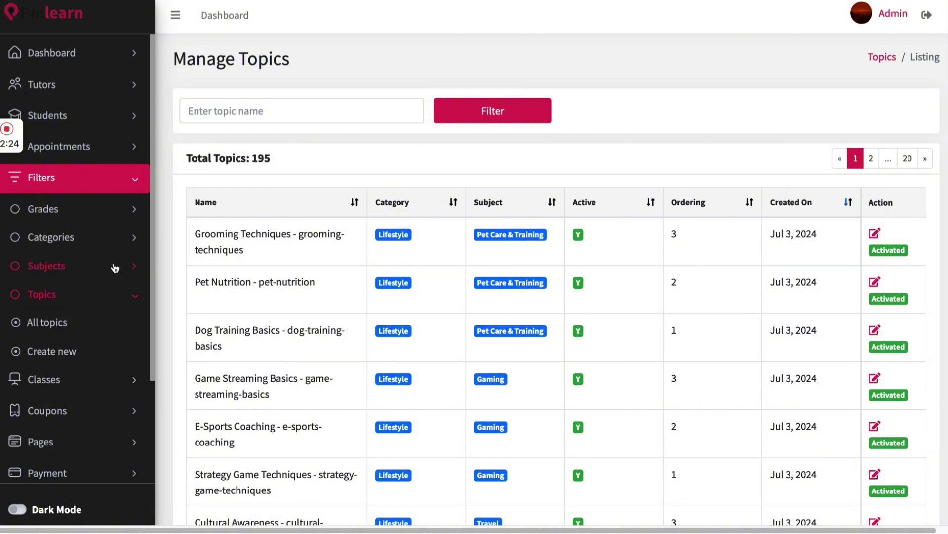
{"action": "scroll", "coordinate": [90, 295], "scroll_direction": "down", "scroll_amount": 2}
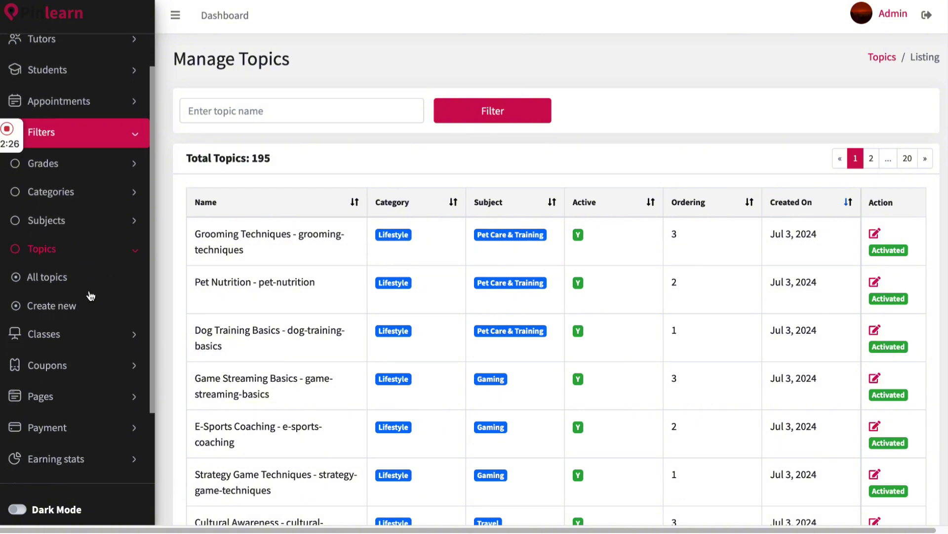
{"action": "left_click", "coordinate": [87, 295]}
{"action": "left_click", "coordinate": [88, 331]}
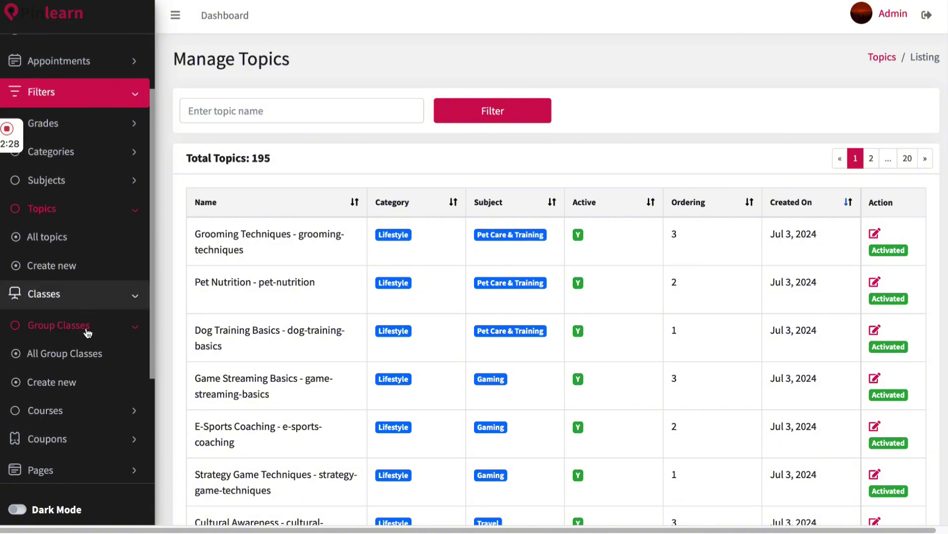
Browse All Group Classes and All courses, then open the 7 coupons including BACK2SCHOOL and CP30
{"action": "left_click", "coordinate": [88, 353]}
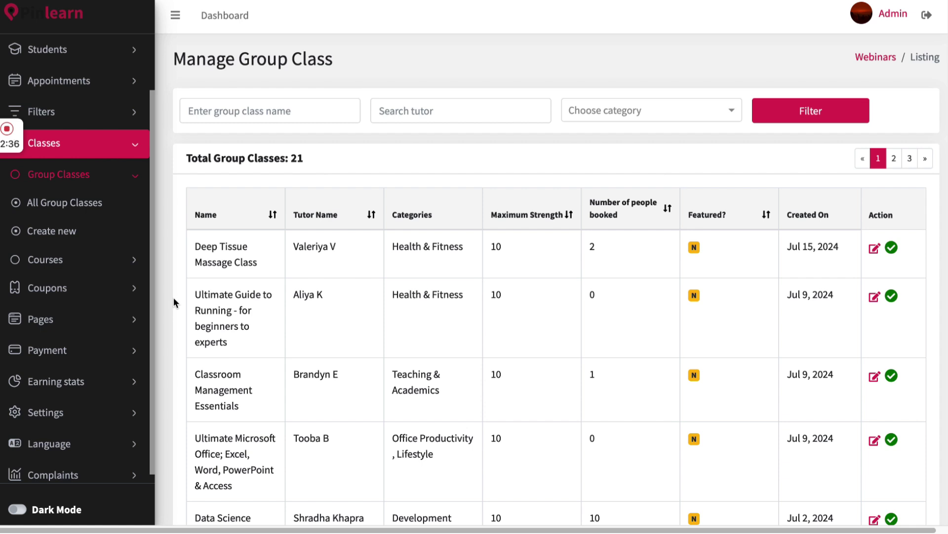
{"action": "scroll", "coordinate": [496, 339], "scroll_direction": "right", "scroll_amount": 2}
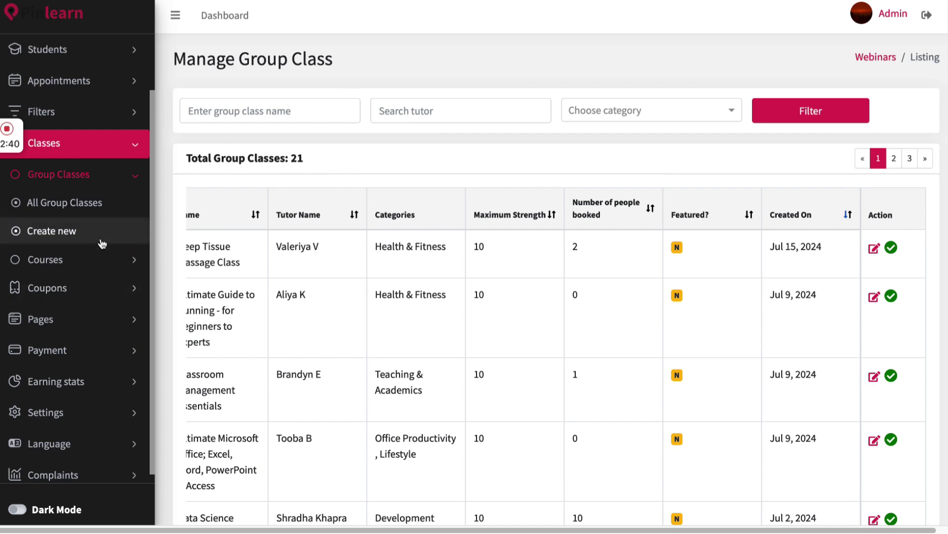
{"action": "left_click", "coordinate": [101, 261]}
{"action": "left_click", "coordinate": [100, 286]}
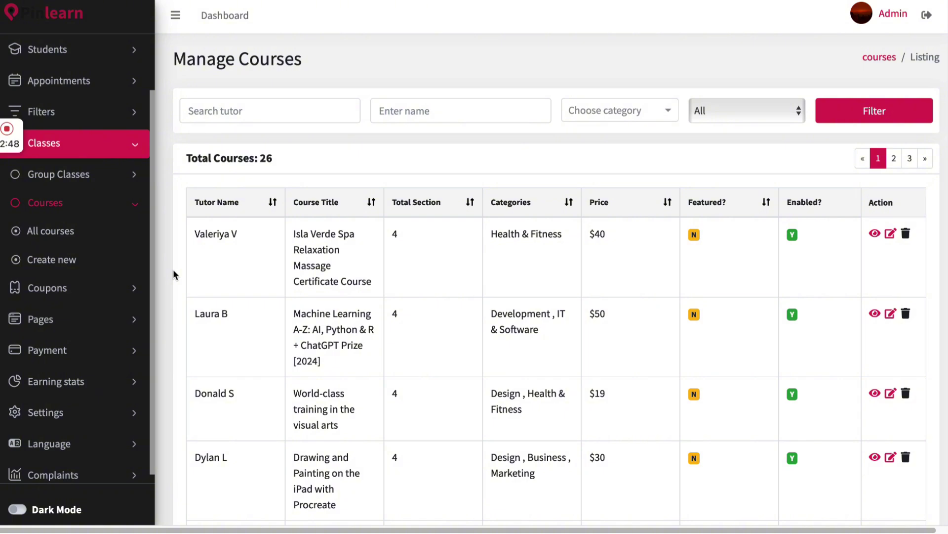
{"action": "left_click", "coordinate": [98, 294]}
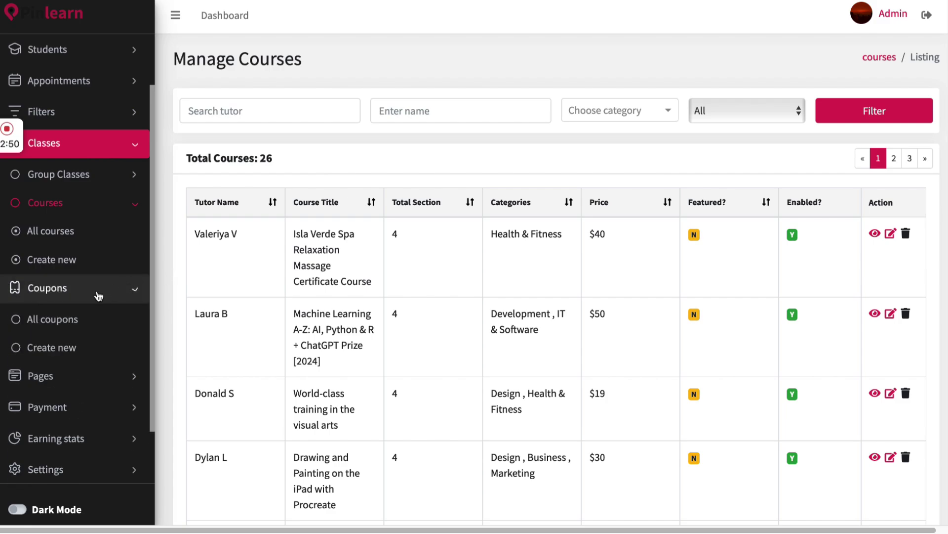
{"action": "left_click", "coordinate": [93, 320]}
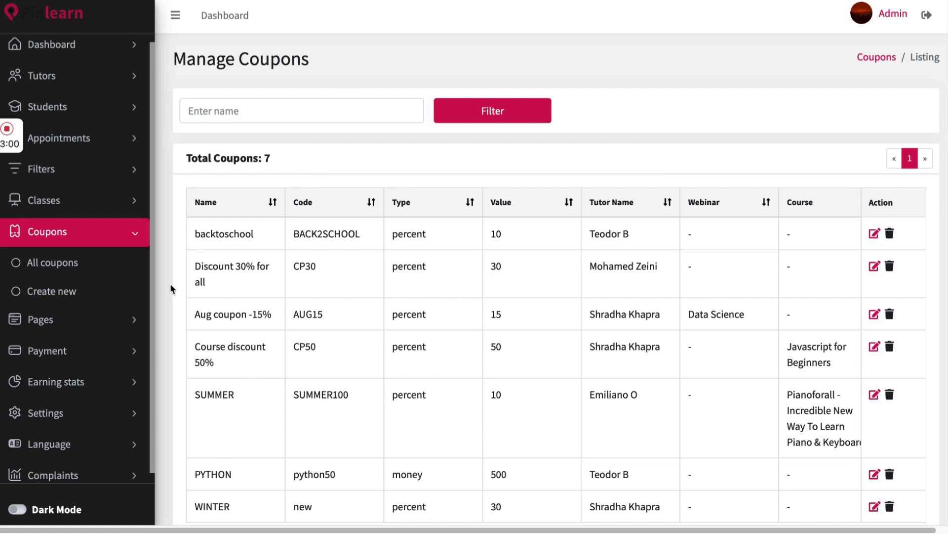
Start a new coupon, inspect its Discount Type and Target Type choices, then list all pages
{"action": "left_click", "coordinate": [94, 294]}
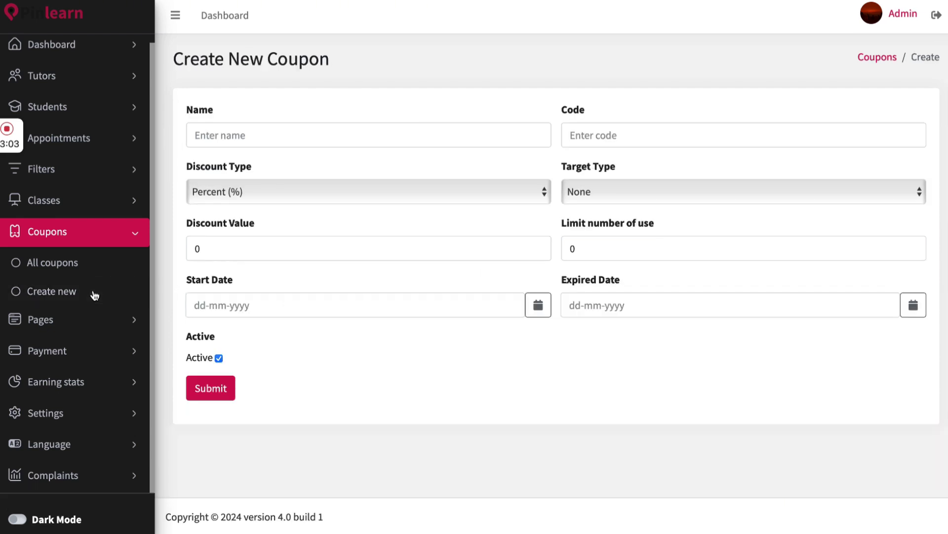
{"action": "left_click", "coordinate": [312, 190]}
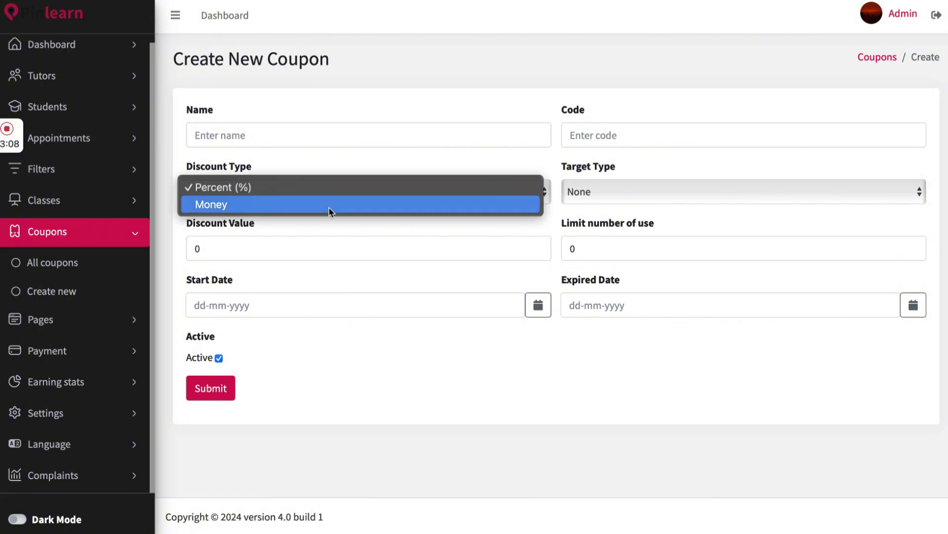
{"action": "left_click", "coordinate": [387, 158]}
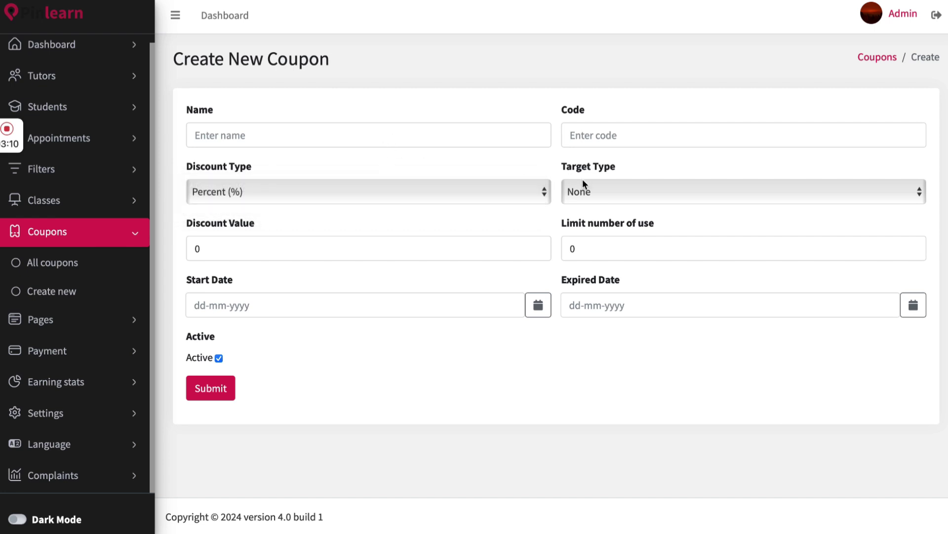
{"action": "left_click", "coordinate": [585, 191]}
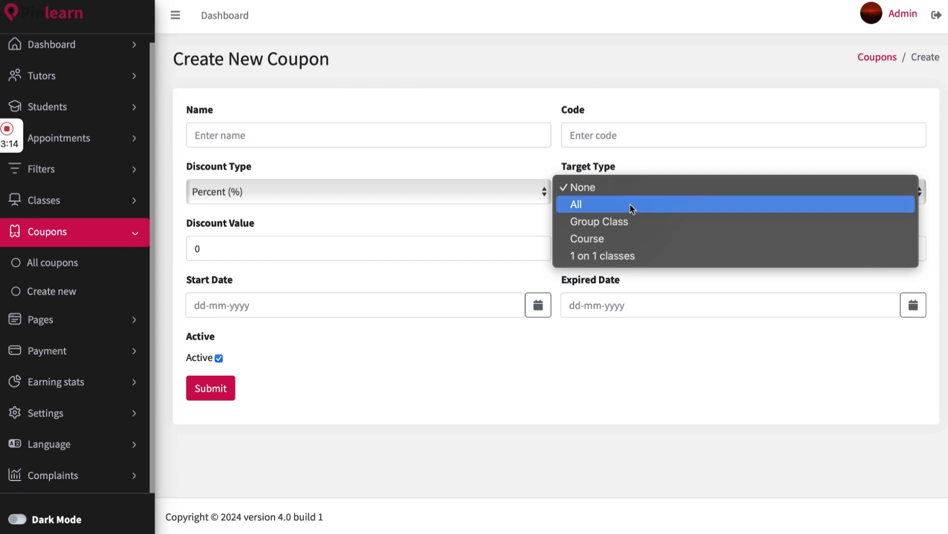
{"action": "left_click", "coordinate": [484, 216]}
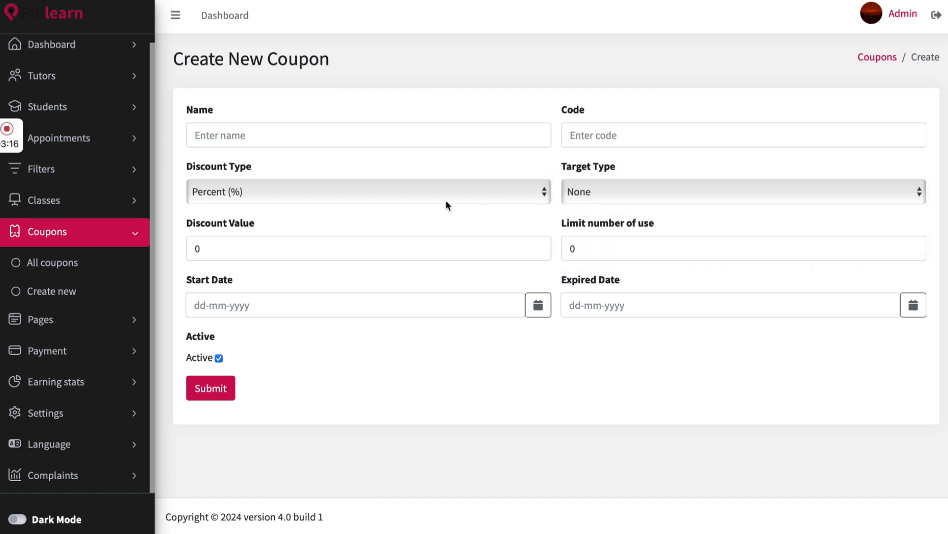
{"action": "left_click", "coordinate": [110, 326]}
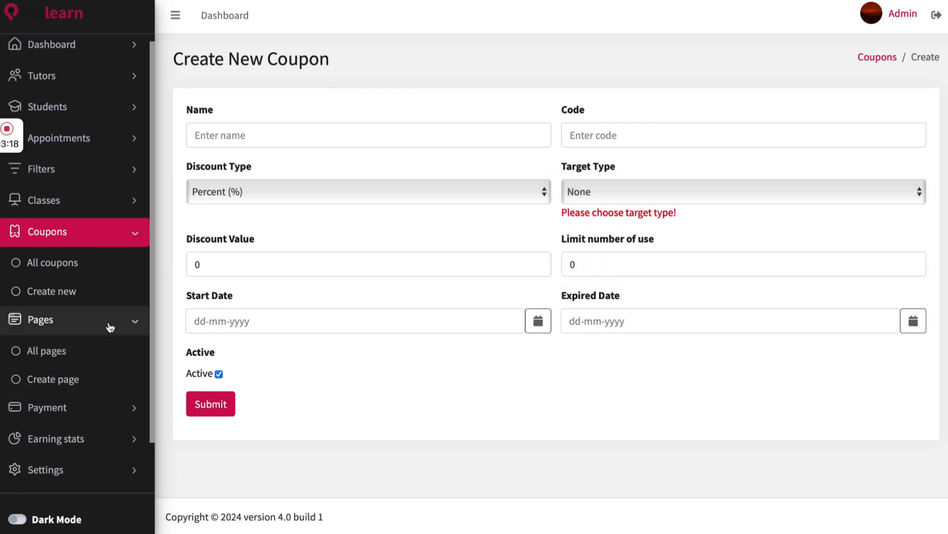
{"action": "left_click", "coordinate": [106, 352]}
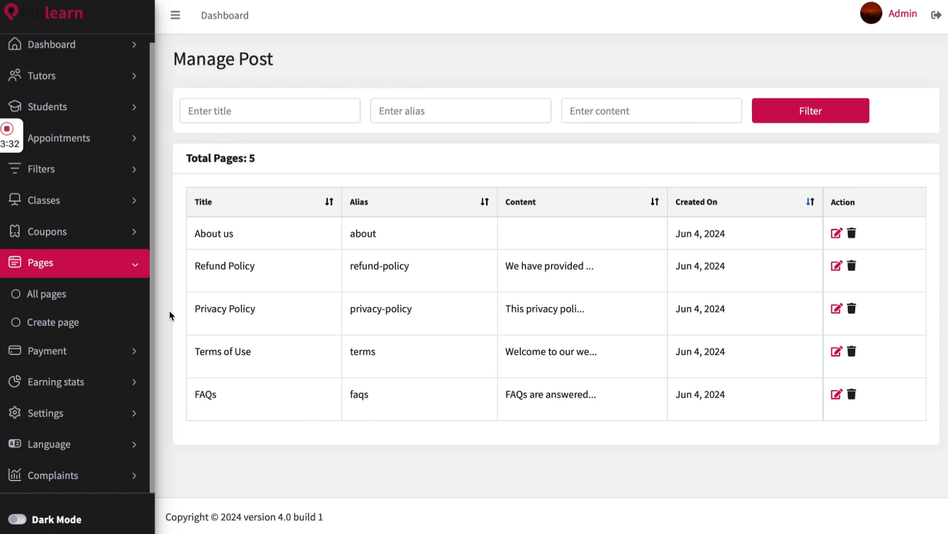
Open a blank Create page form and place the cursor in its Content editor
{"action": "left_click", "coordinate": [50, 322]}
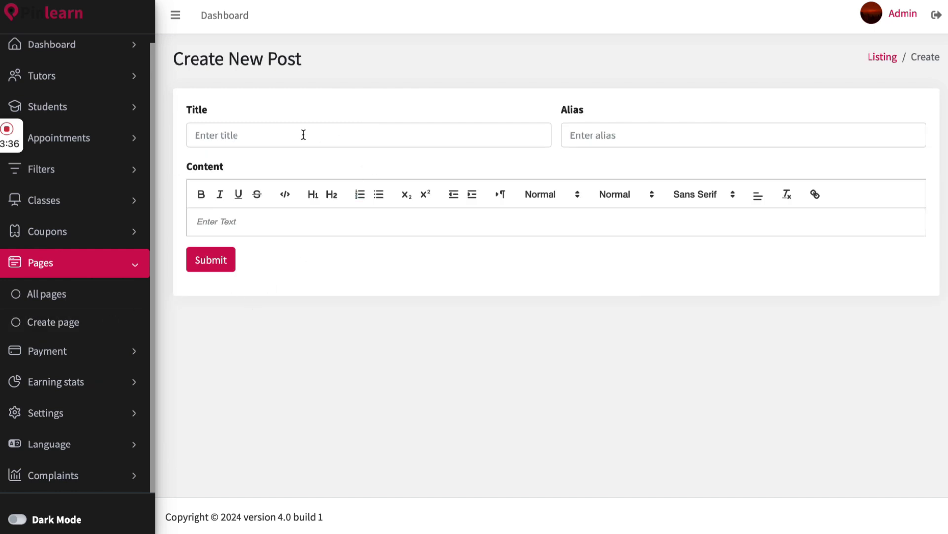
{"action": "left_click", "coordinate": [429, 221]}
{"action": "left_click", "coordinate": [93, 354]}
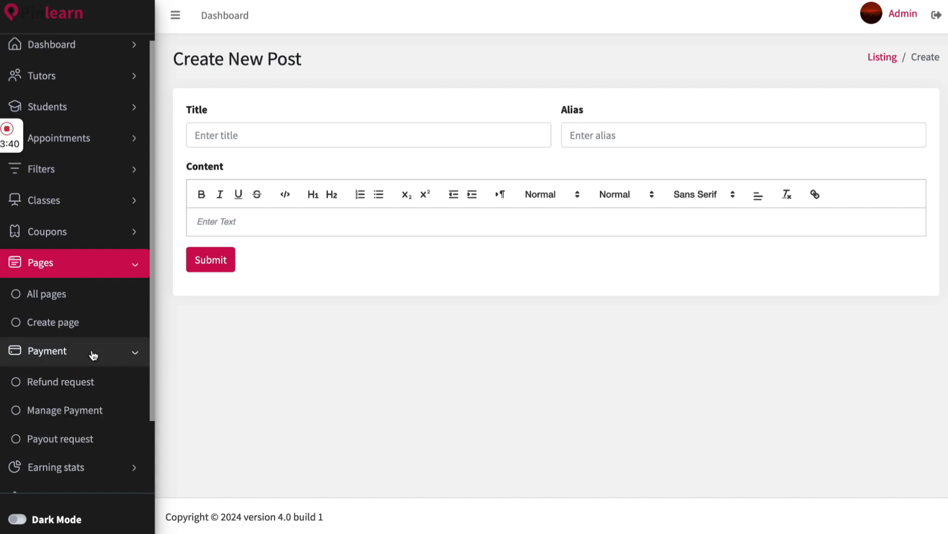
Review the 8 pending refund requests' fees, statuses and reasons, then open Manage Payment
{"action": "left_click", "coordinate": [94, 383]}
{"action": "scroll", "coordinate": [95, 392], "scroll_direction": "down", "scroll_amount": 1}
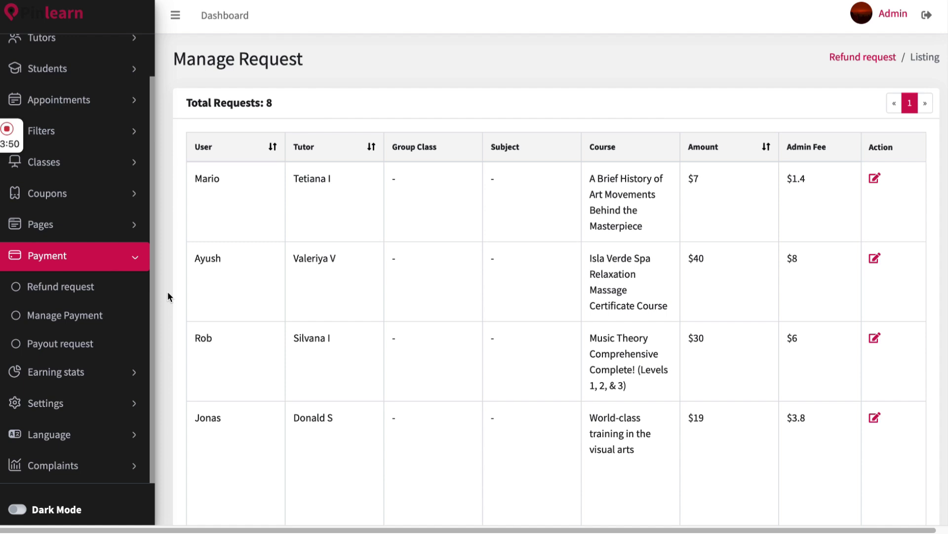
{"action": "scroll", "coordinate": [568, 225], "scroll_direction": "right", "scroll_amount": 5}
{"action": "scroll", "coordinate": [570, 226], "scroll_direction": "right", "scroll_amount": 5}
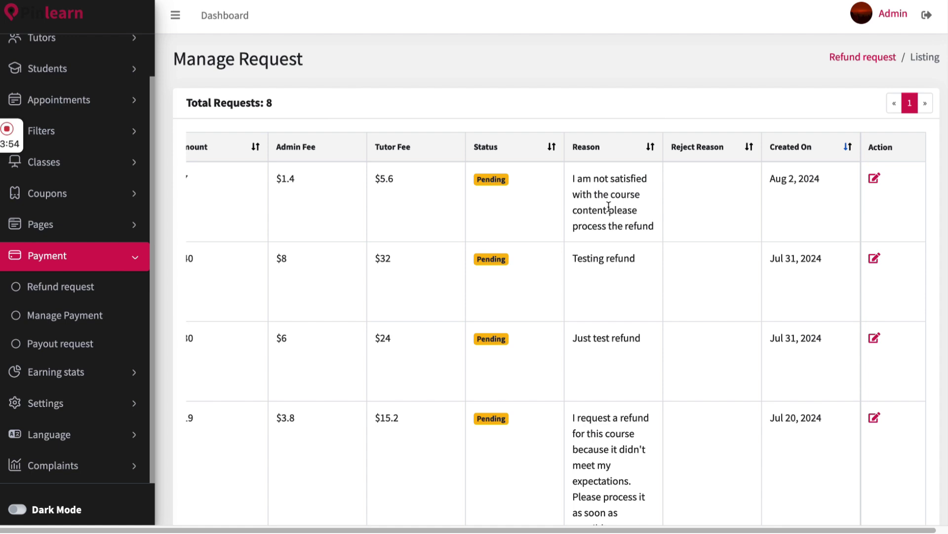
{"action": "scroll", "coordinate": [608, 206], "scroll_direction": "right", "scroll_amount": 1}
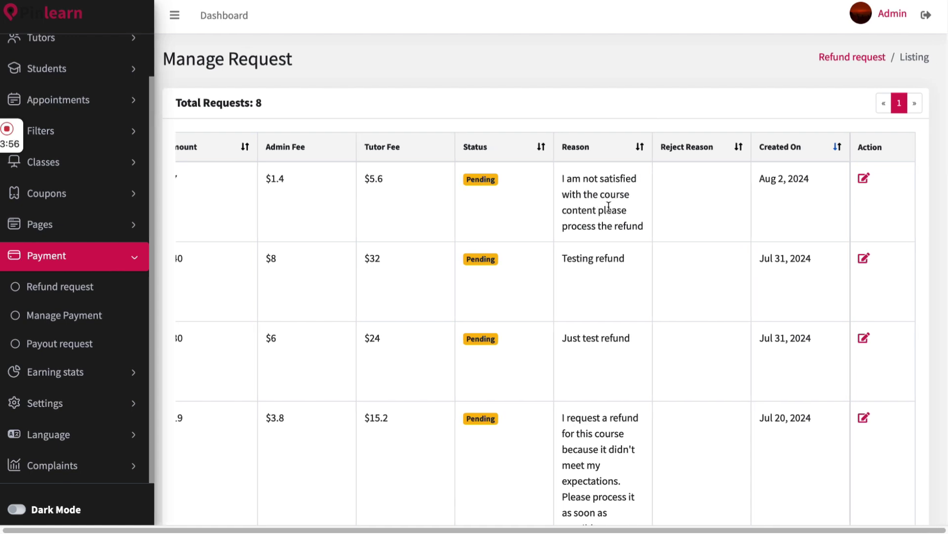
{"action": "left_click", "coordinate": [79, 318]}
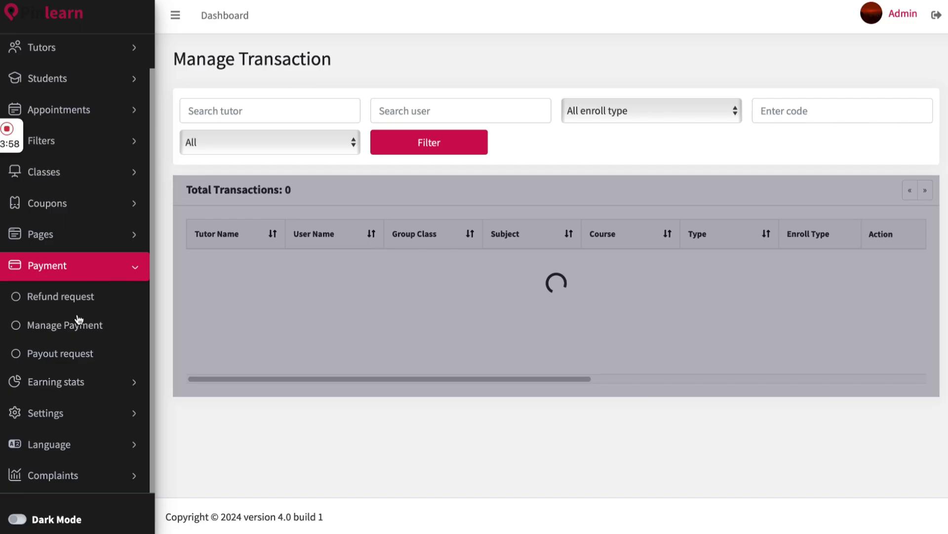
Scroll across all columns of the 208 transactions, then open Payout request
{"action": "scroll", "coordinate": [101, 350], "scroll_direction": "down", "scroll_amount": 1}
{"action": "scroll", "coordinate": [101, 351], "scroll_direction": "up", "scroll_amount": 1}
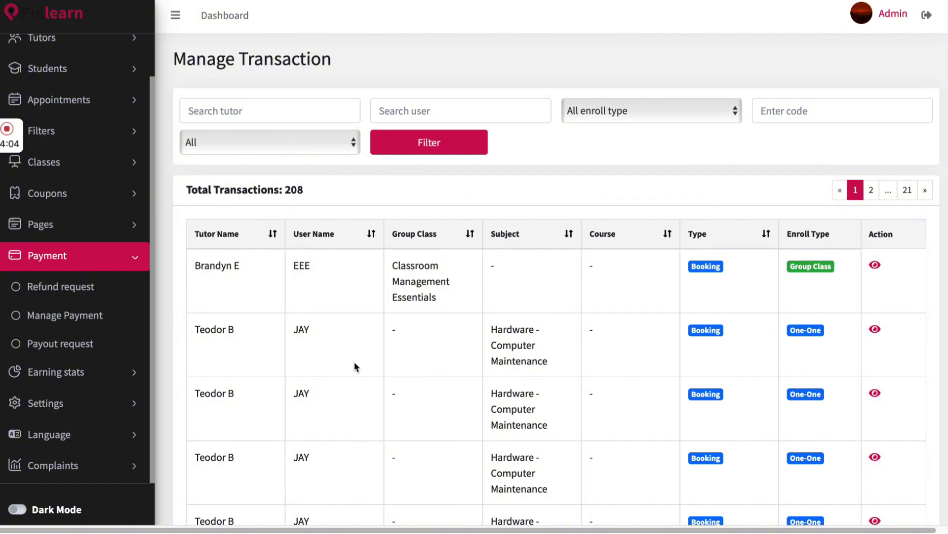
{"action": "scroll", "coordinate": [357, 363], "scroll_direction": "right", "scroll_amount": 10}
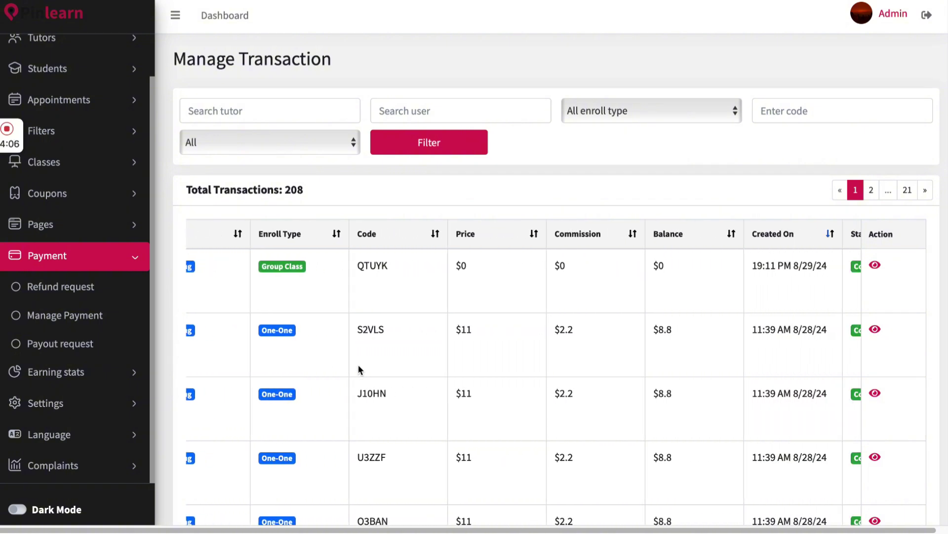
{"action": "scroll", "coordinate": [357, 363], "scroll_direction": "right", "scroll_amount": 3}
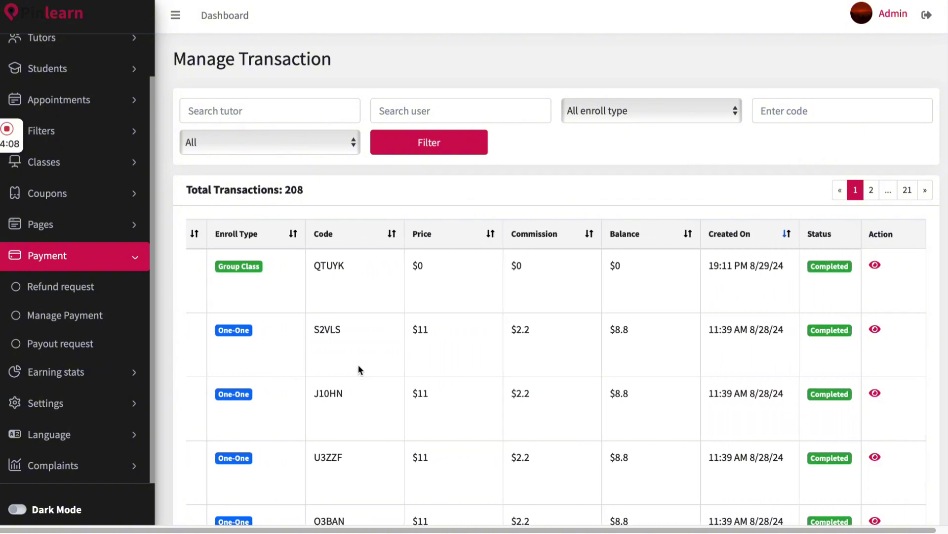
{"action": "left_click", "coordinate": [99, 345]}
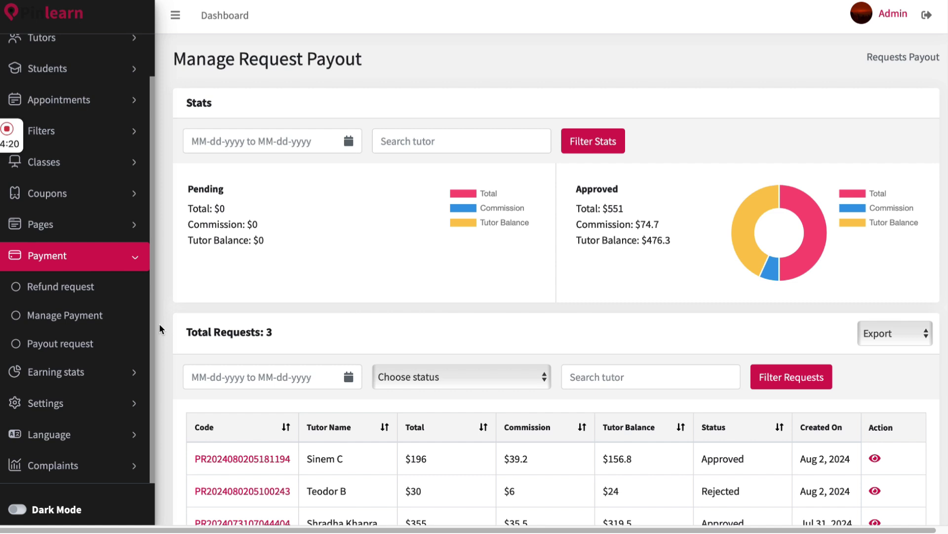
Open the $196 payout request's details and scroll to its PayPal payout account
{"action": "scroll", "coordinate": [159, 323], "scroll_direction": "down", "scroll_amount": 2}
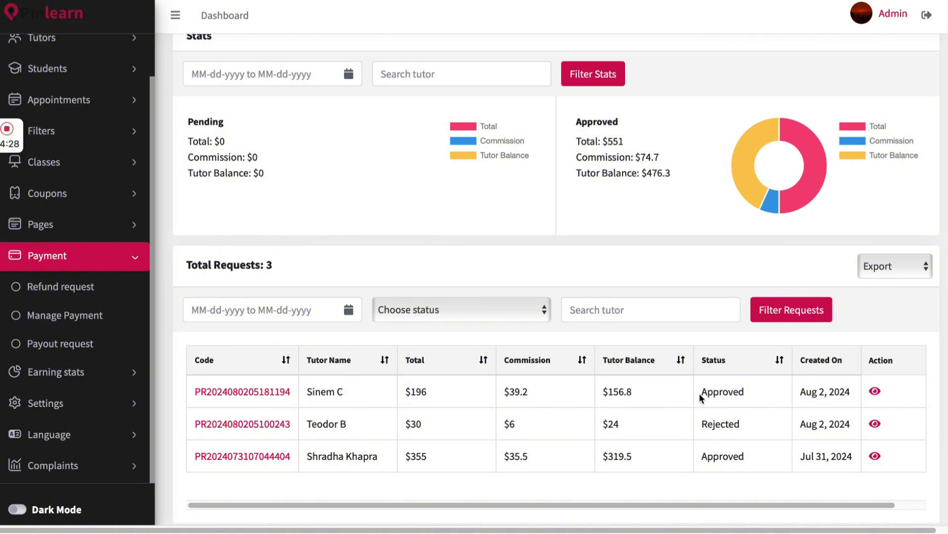
{"action": "left_click", "coordinate": [876, 391]}
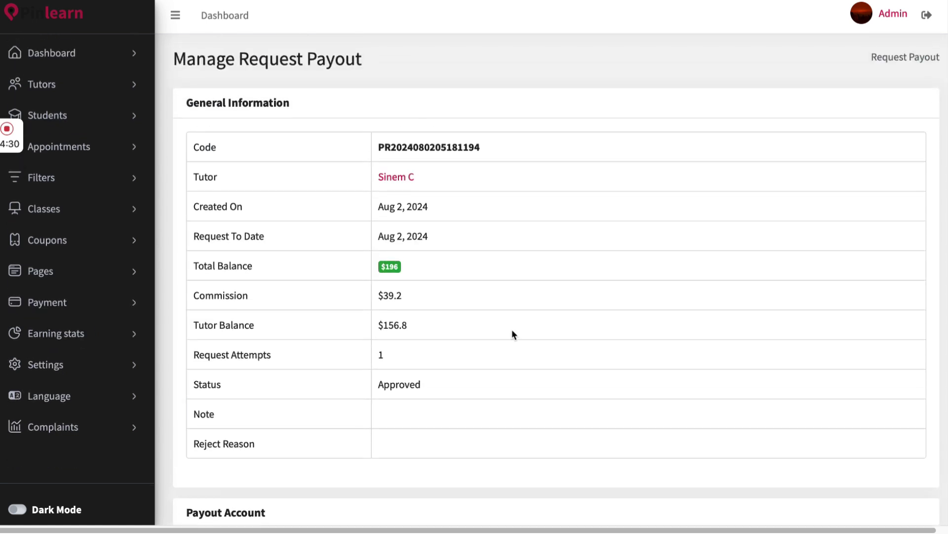
{"action": "scroll", "coordinate": [512, 331], "scroll_direction": "down", "scroll_amount": 3}
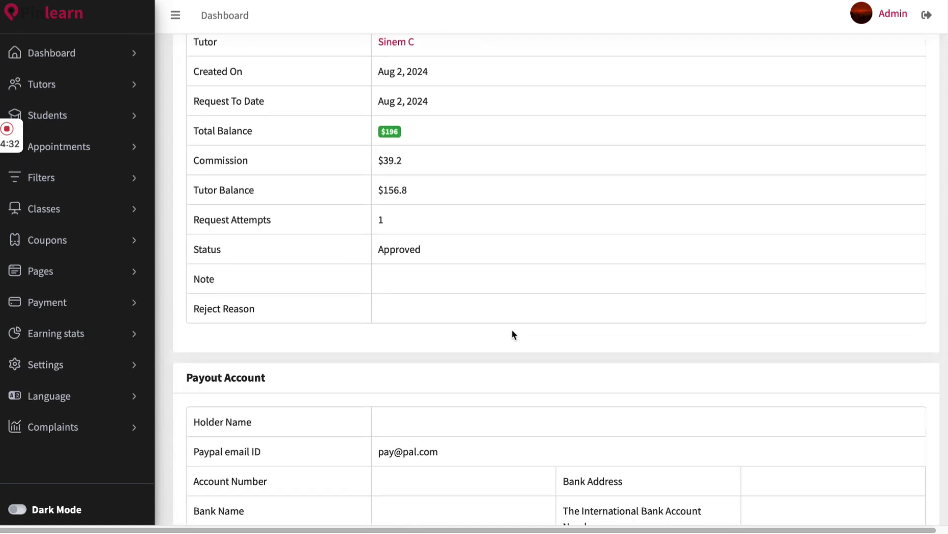
{"action": "scroll", "coordinate": [512, 329], "scroll_direction": "down", "scroll_amount": 4}
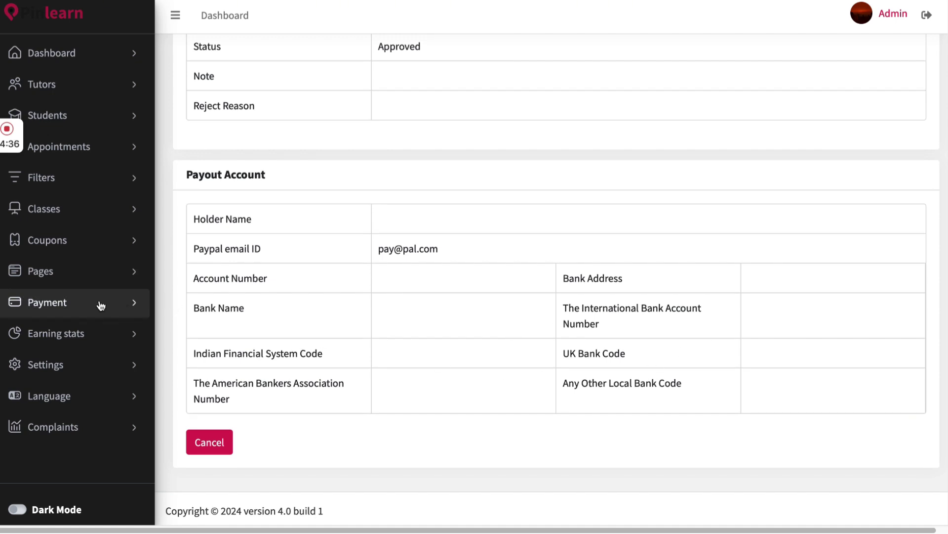
{"action": "left_click", "coordinate": [95, 334]}
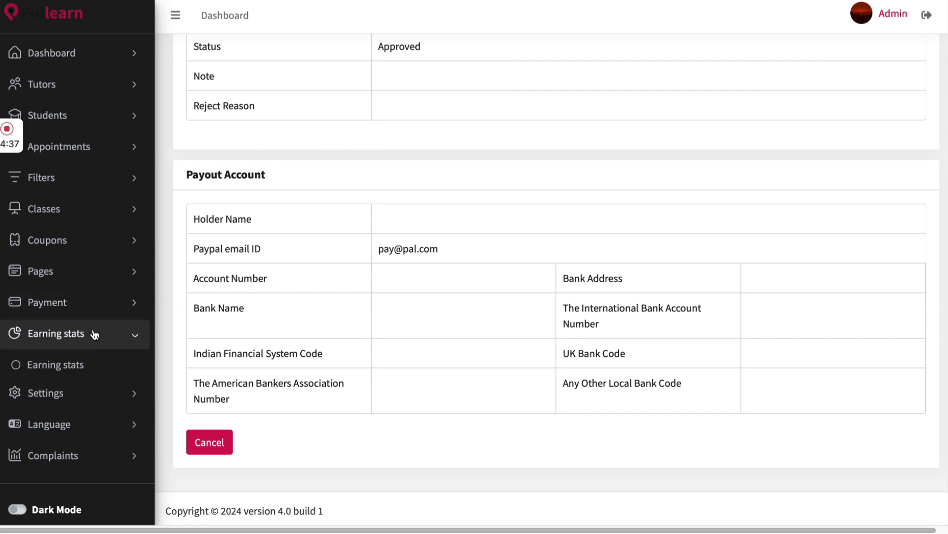
Open the tutors' Earning Stats page and scroll across its earnings table
{"action": "left_click", "coordinate": [94, 365]}
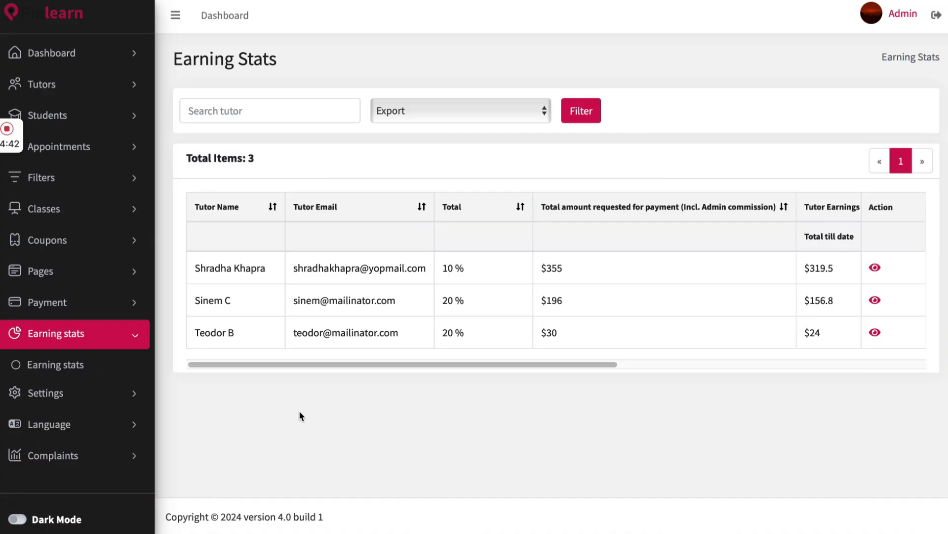
{"action": "scroll", "coordinate": [577, 324], "scroll_direction": "right", "scroll_amount": 4}
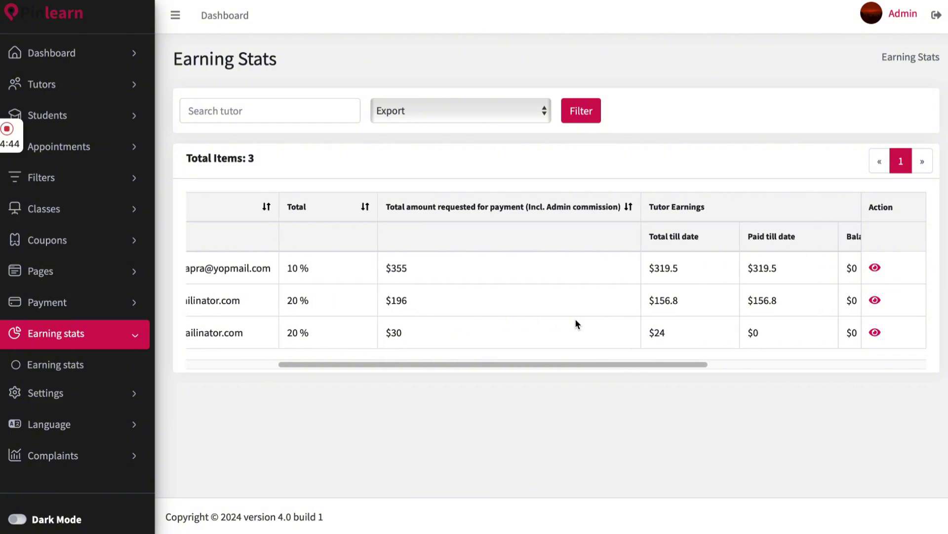
{"action": "scroll", "coordinate": [577, 324], "scroll_direction": "right", "scroll_amount": 4}
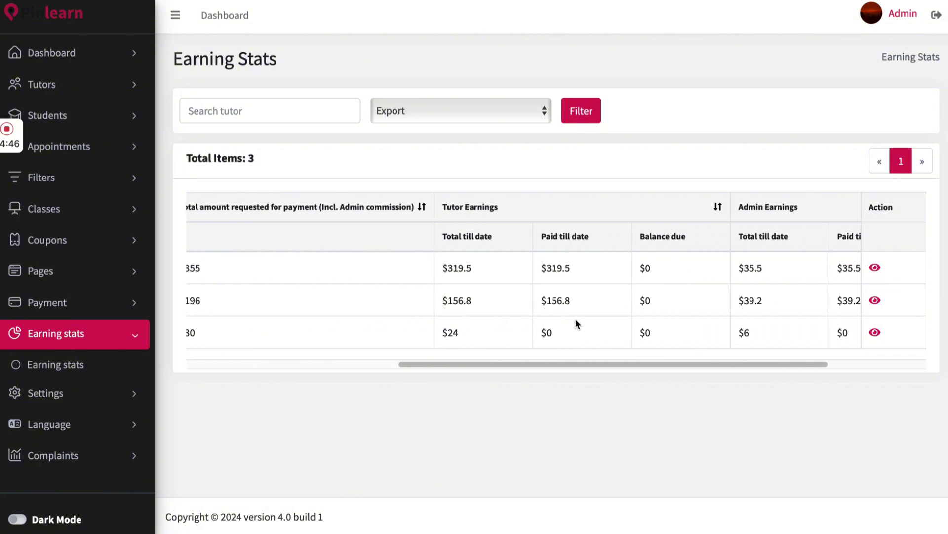
{"action": "scroll", "coordinate": [576, 324], "scroll_direction": "right", "scroll_amount": 4}
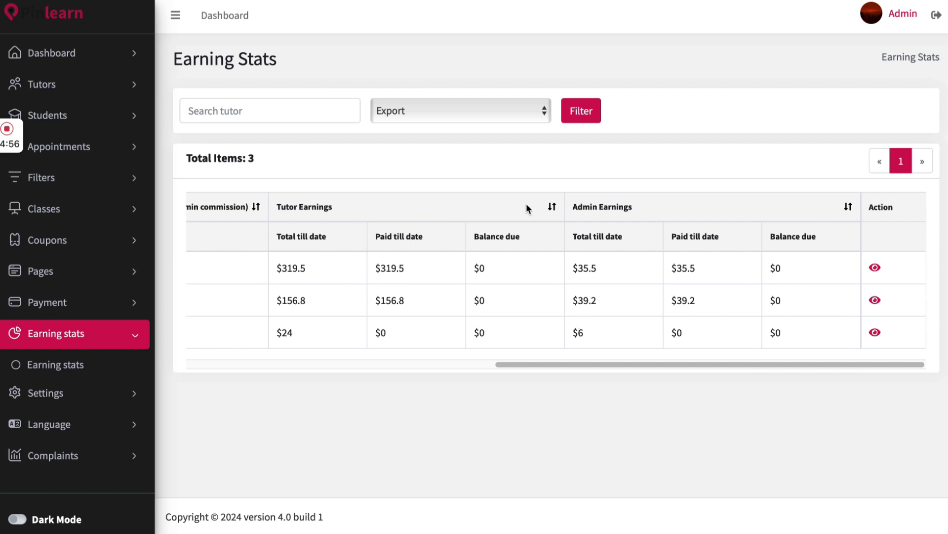
Export the earning stats as a CSV file, allow the Safari download, and expand Settings
{"action": "left_click", "coordinate": [515, 111]}
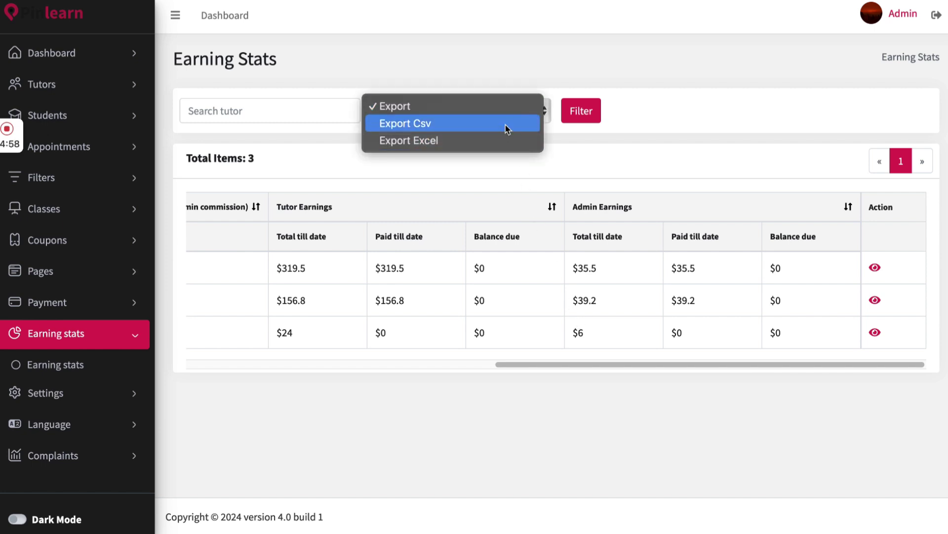
{"action": "left_click", "coordinate": [506, 127]}
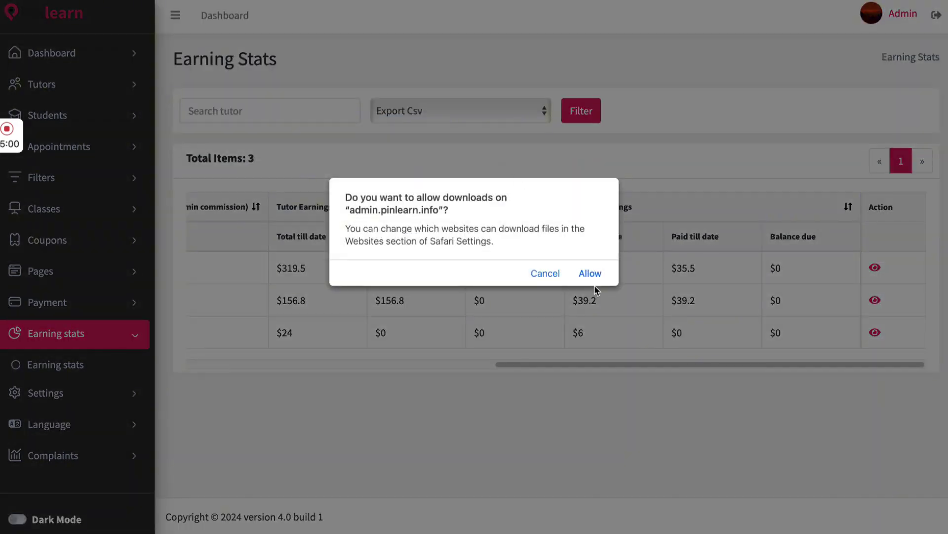
{"action": "left_click", "coordinate": [593, 273]}
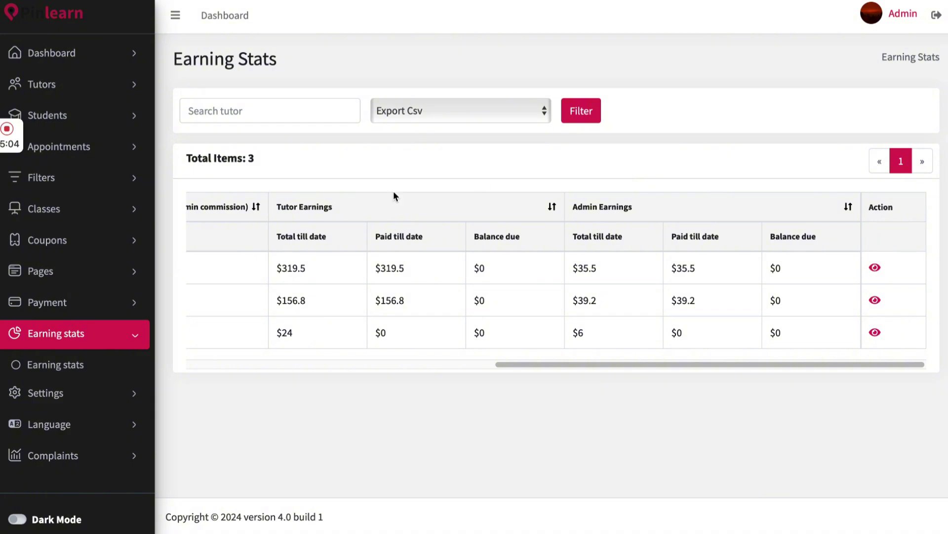
{"action": "left_click", "coordinate": [113, 396]}
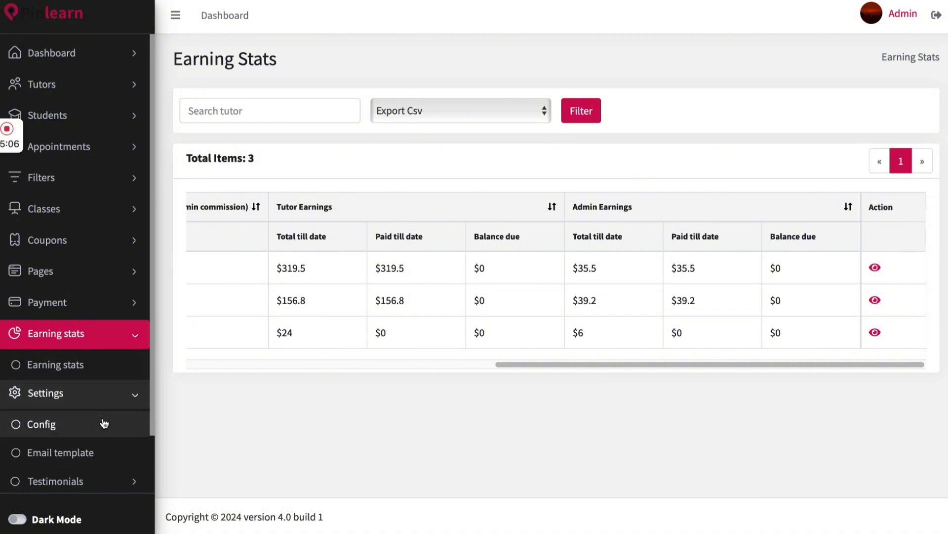
Open Settings > Config, look over the General tab, then show the SEO section
{"action": "left_click", "coordinate": [105, 424]}
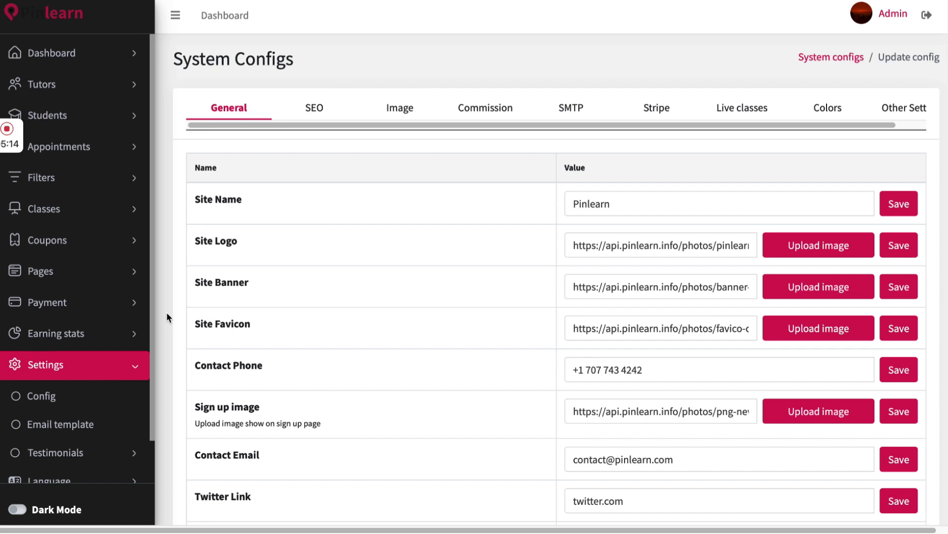
{"action": "scroll", "coordinate": [167, 312], "scroll_direction": "down", "scroll_amount": 3}
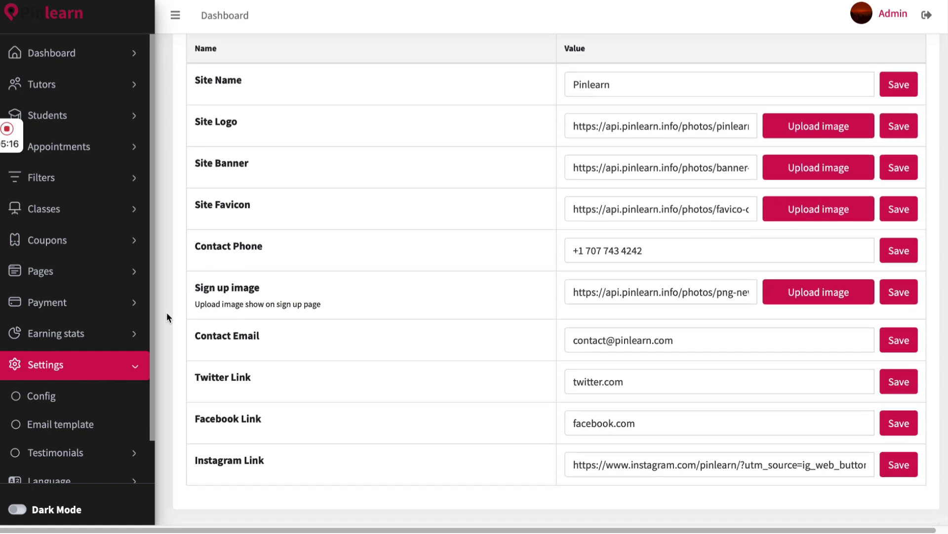
{"action": "scroll", "coordinate": [167, 313], "scroll_direction": "up", "scroll_amount": 3}
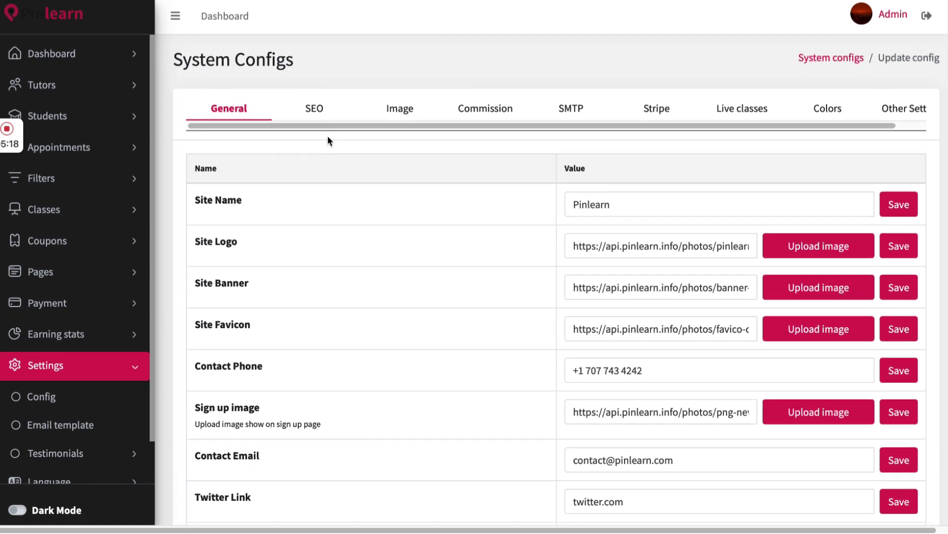
{"action": "left_click", "coordinate": [309, 108]}
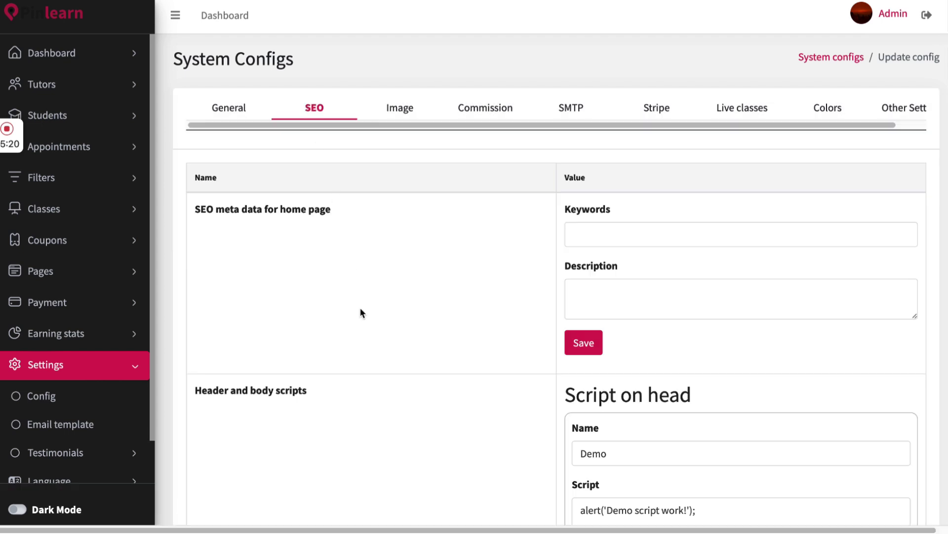
Scroll through the SEO section to review its keywords, description and head scripts
{"action": "scroll", "coordinate": [362, 313], "scroll_direction": "down", "scroll_amount": 2}
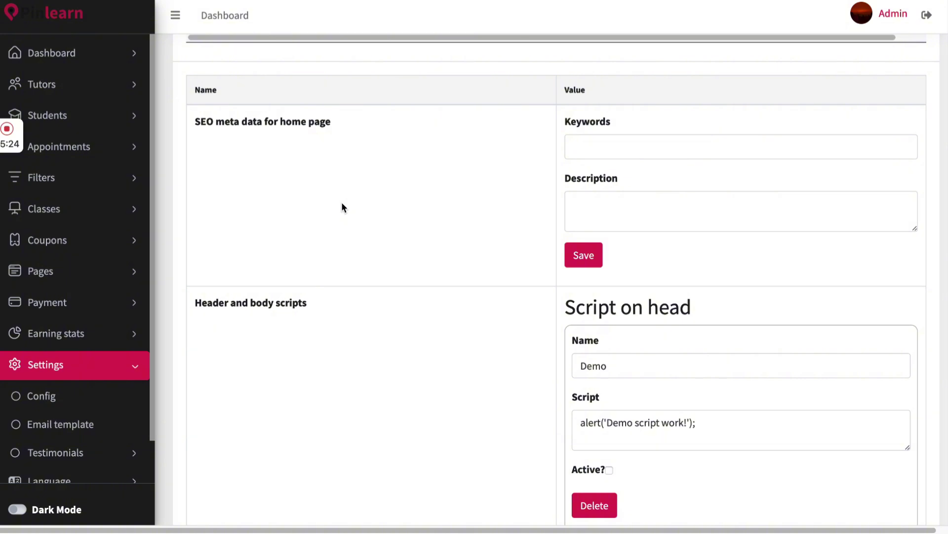
{"action": "scroll", "coordinate": [342, 203], "scroll_direction": "down", "scroll_amount": 4}
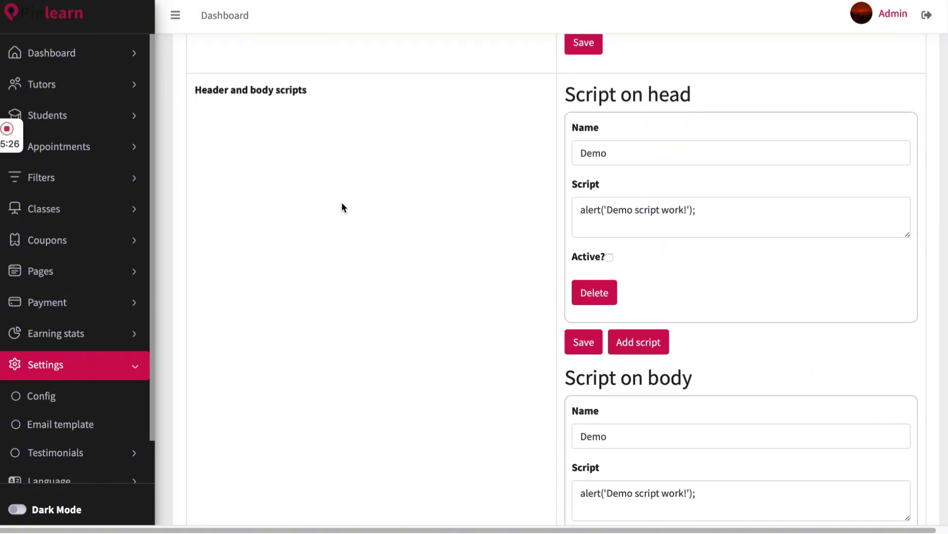
{"action": "scroll", "coordinate": [341, 207], "scroll_direction": "down", "scroll_amount": 1}
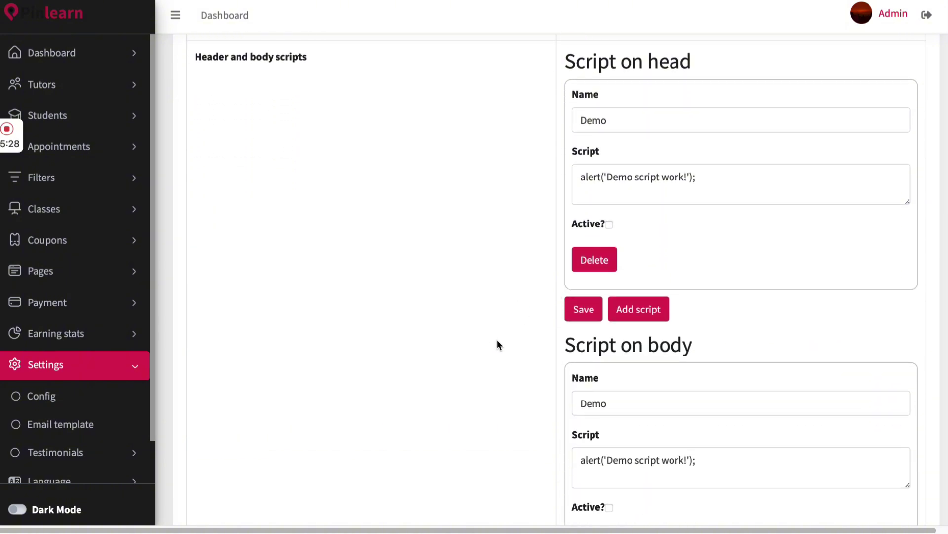
{"action": "scroll", "coordinate": [497, 339], "scroll_direction": "up", "scroll_amount": 7}
Review the Image upload settings, then view the Commission rates of 0.2 in USD
{"action": "left_click", "coordinate": [403, 109]}
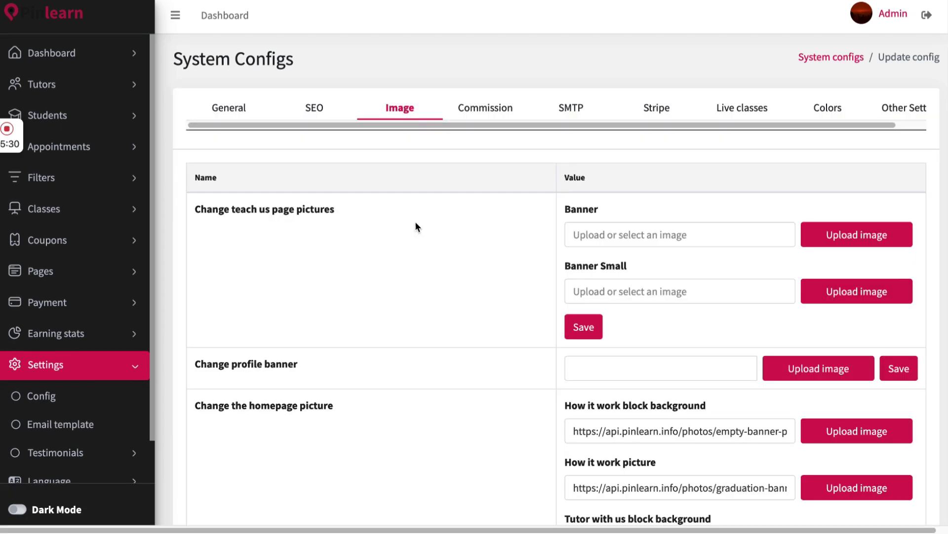
{"action": "scroll", "coordinate": [441, 337], "scroll_direction": "down", "scroll_amount": 2}
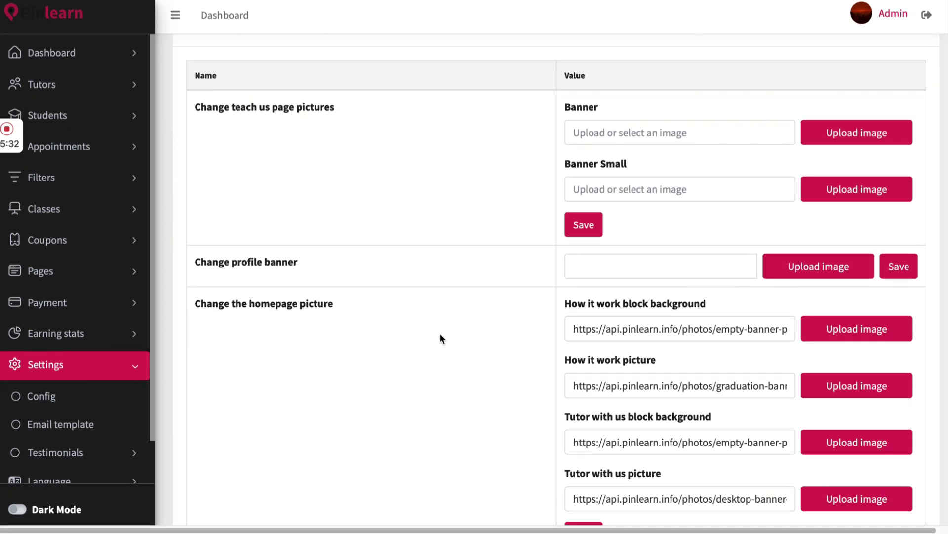
{"action": "scroll", "coordinate": [441, 338], "scroll_direction": "down", "scroll_amount": 1}
{"action": "scroll", "coordinate": [441, 338], "scroll_direction": "down", "scroll_amount": 3}
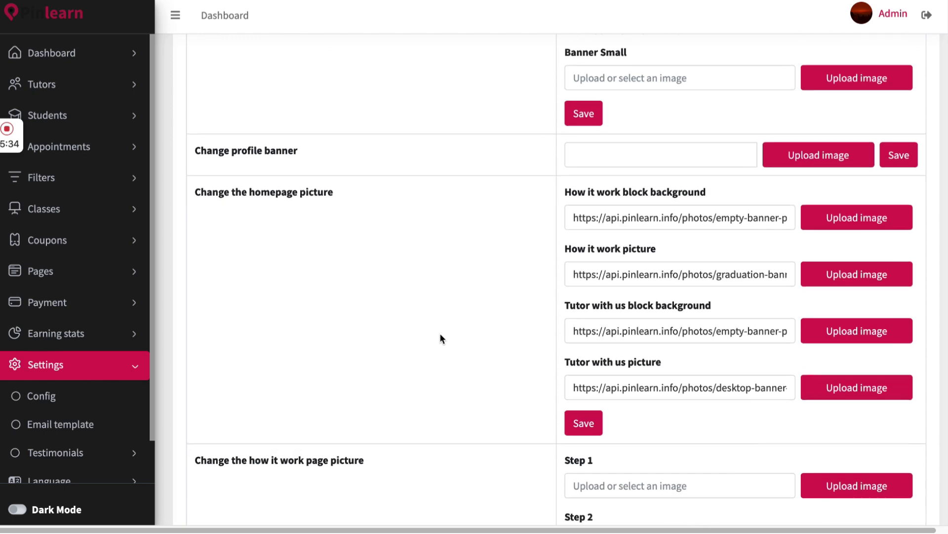
{"action": "scroll", "coordinate": [440, 334], "scroll_direction": "down", "scroll_amount": 5}
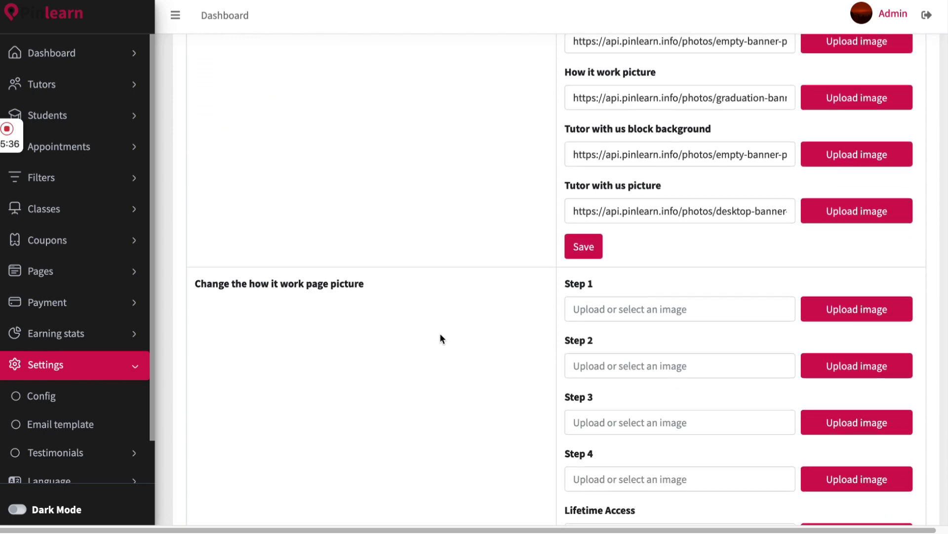
{"action": "scroll", "coordinate": [440, 338], "scroll_direction": "up", "scroll_amount": 10}
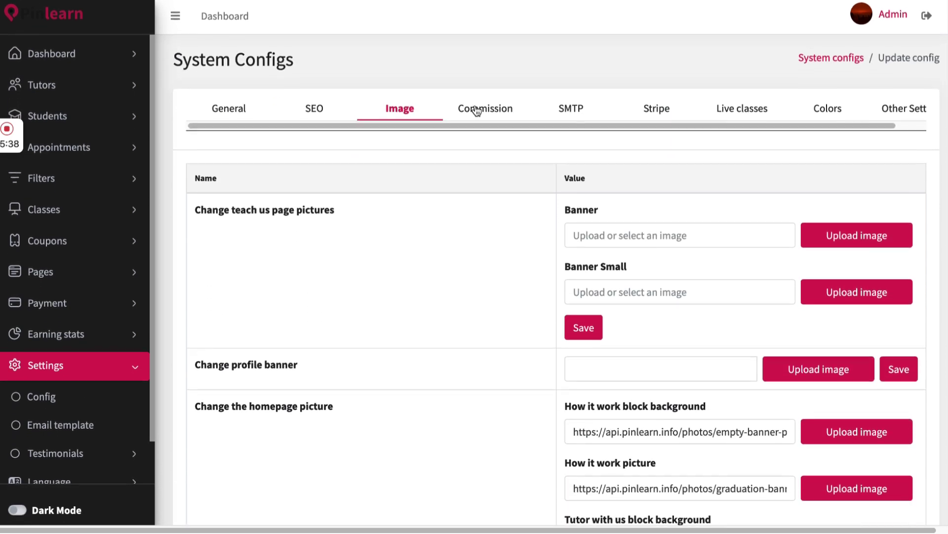
{"action": "left_click", "coordinate": [478, 110]}
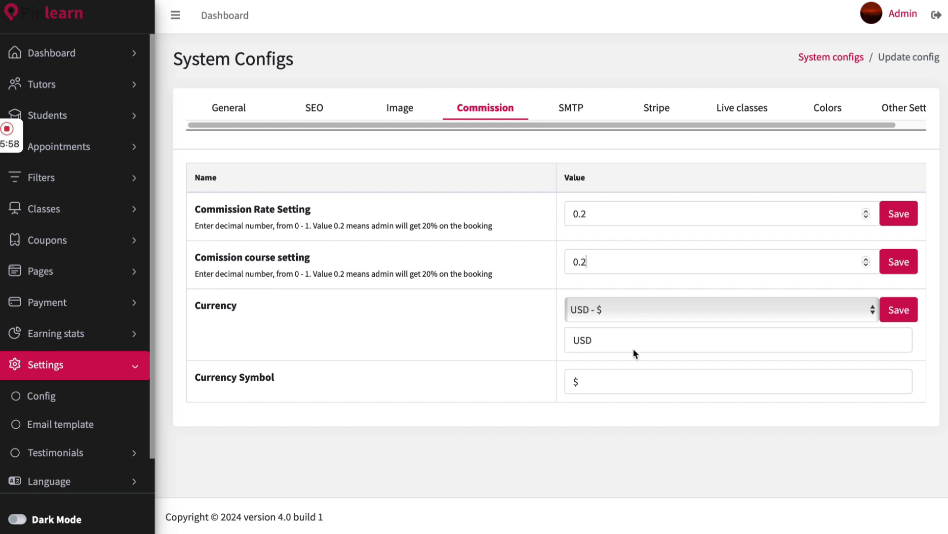
Look over the SMTP mail settings, then view the Stripe key section
{"action": "left_click", "coordinate": [569, 107]}
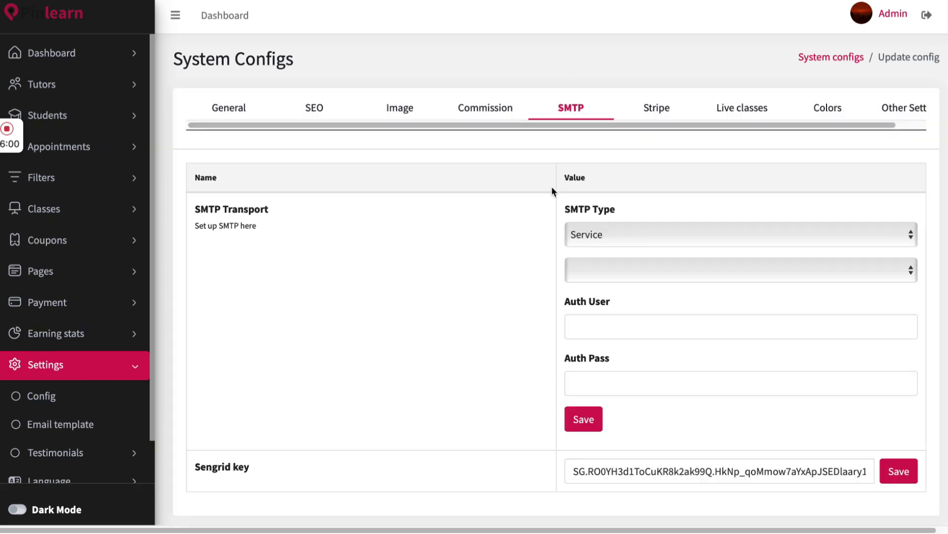
{"action": "scroll", "coordinate": [499, 299], "scroll_direction": "down", "scroll_amount": 2}
{"action": "scroll", "coordinate": [499, 298], "scroll_direction": "up", "scroll_amount": 2}
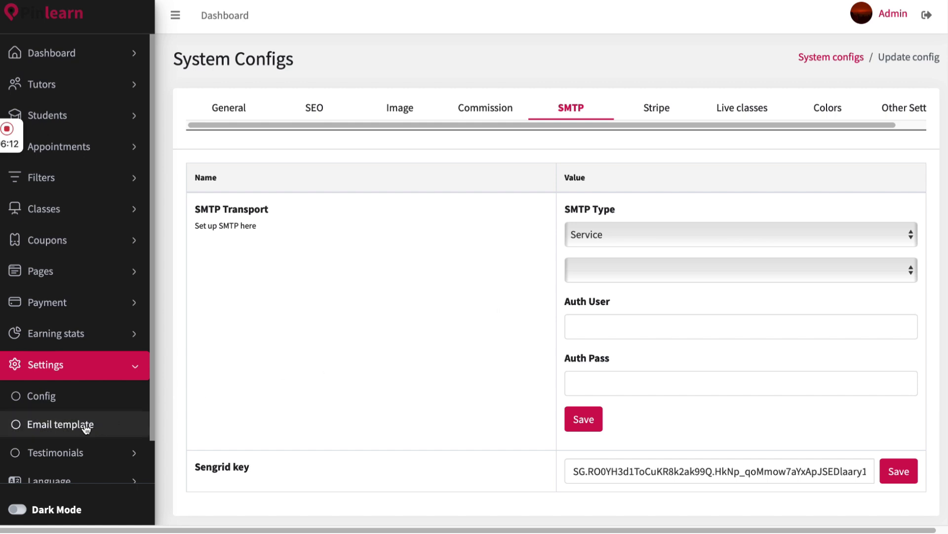
{"action": "left_click", "coordinate": [662, 115]}
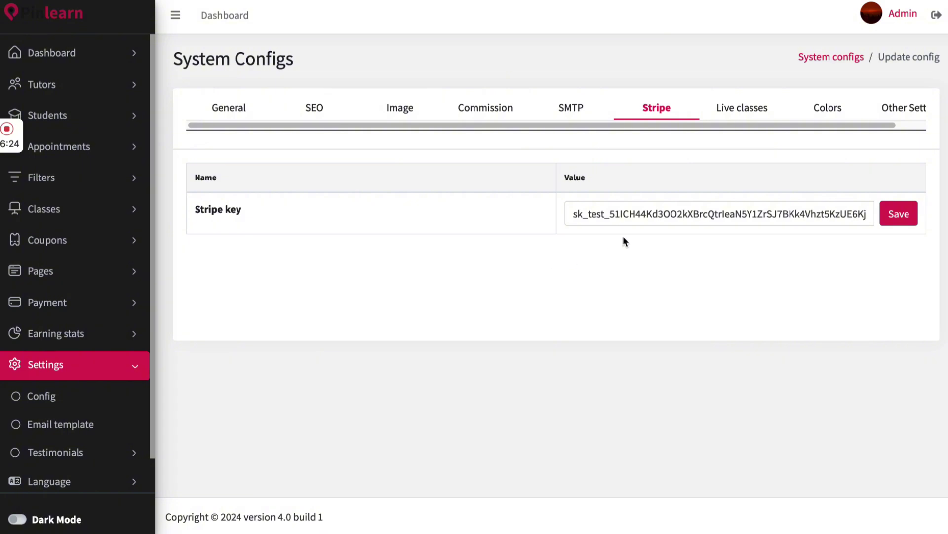
Keep Lesson Space as the live-classes platform, then bring up the Colors settings
{"action": "left_click", "coordinate": [711, 113]}
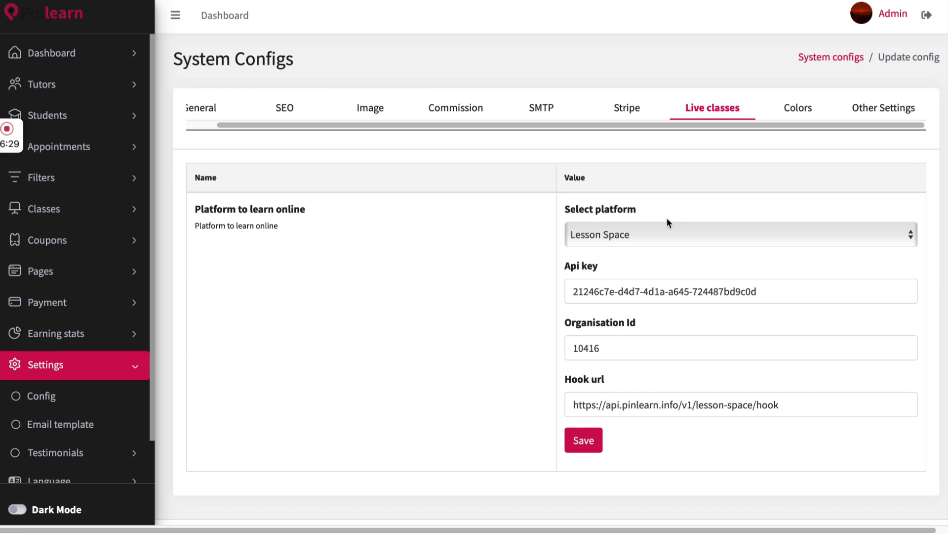
{"action": "left_click", "coordinate": [672, 234]}
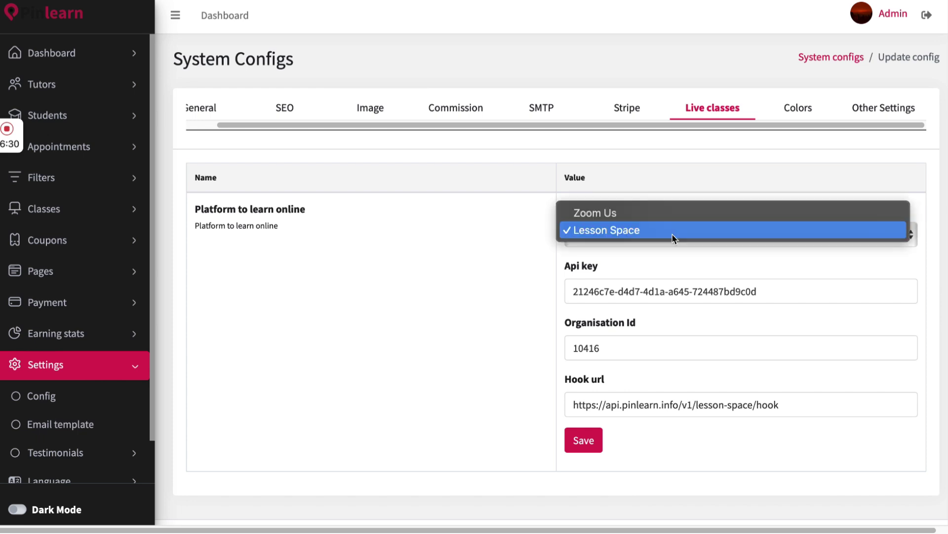
{"action": "left_click", "coordinate": [679, 196]}
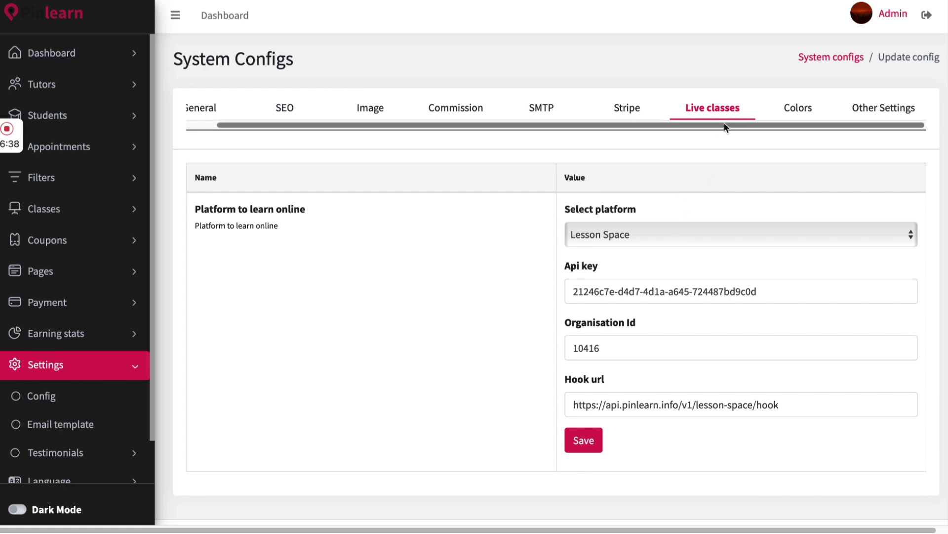
{"action": "scroll", "coordinate": [764, 115], "scroll_direction": "right", "scroll_amount": 1}
{"action": "scroll", "coordinate": [763, 114], "scroll_direction": "left", "scroll_amount": 1}
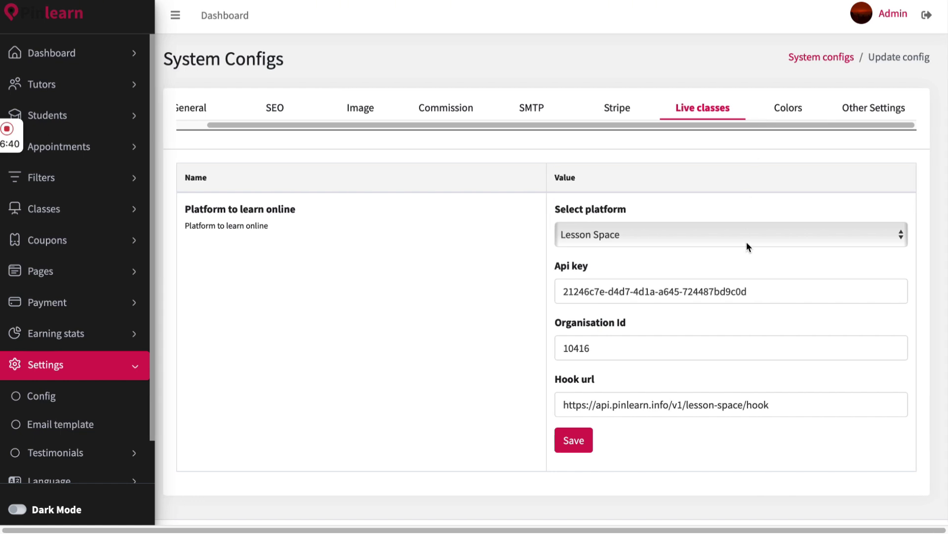
{"action": "left_click", "coordinate": [784, 114]}
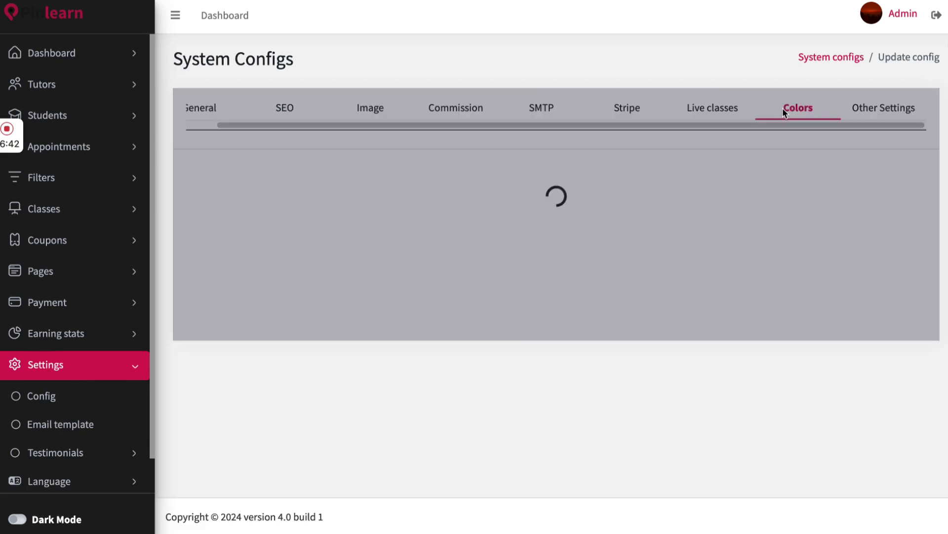